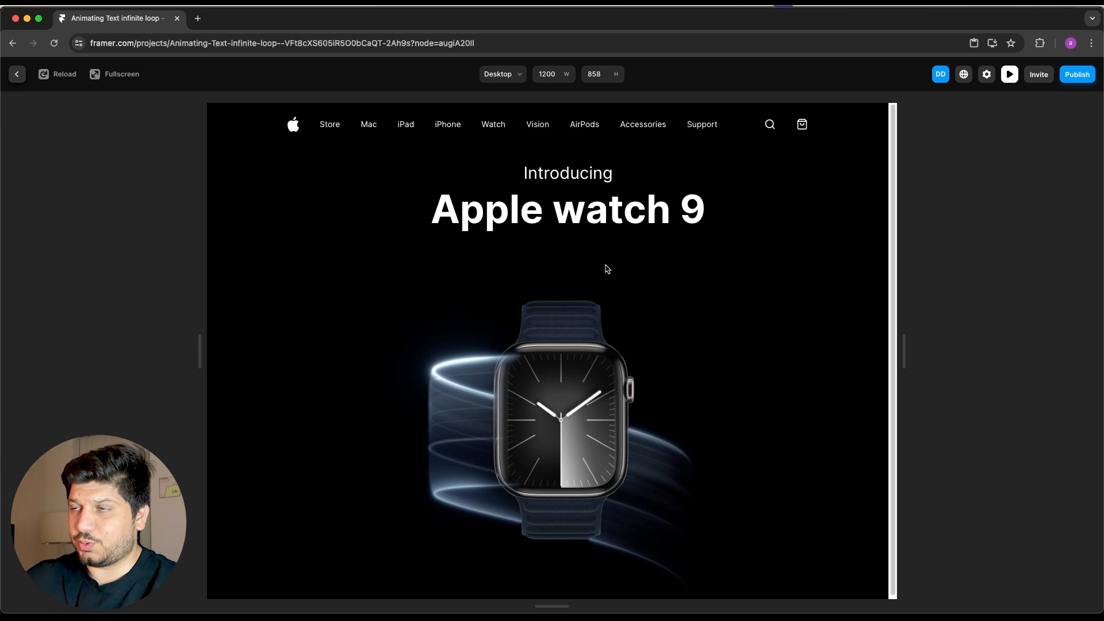
# Leave the preview and add a "2x Performance" text layer to the heading stack, directly below "Apple watch 9".
pyautogui.click(1010, 77)
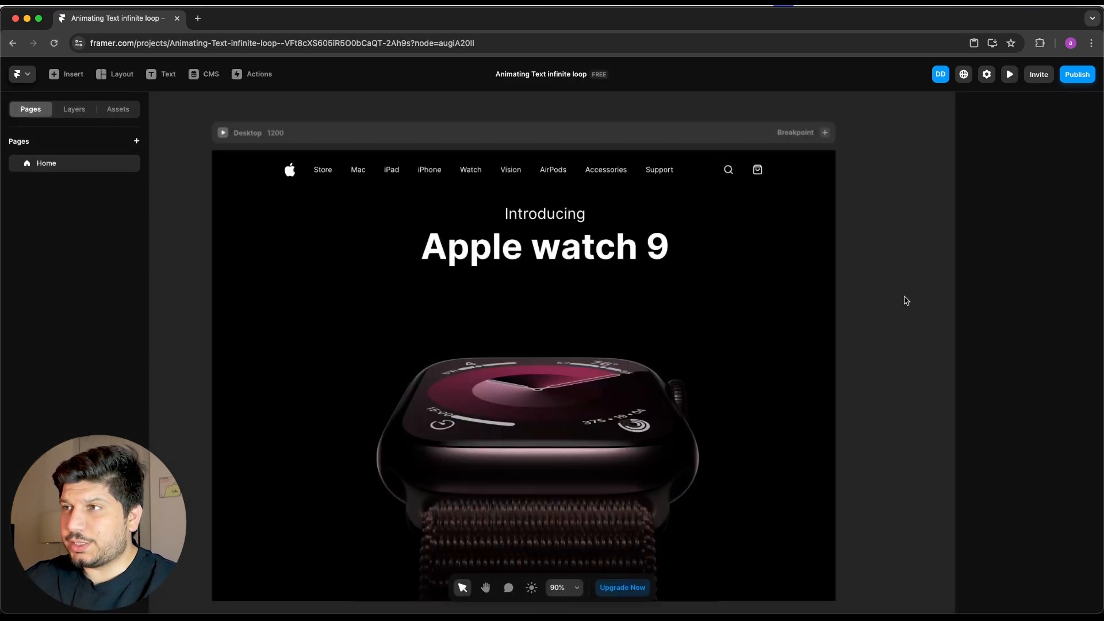
pyautogui.press('t')
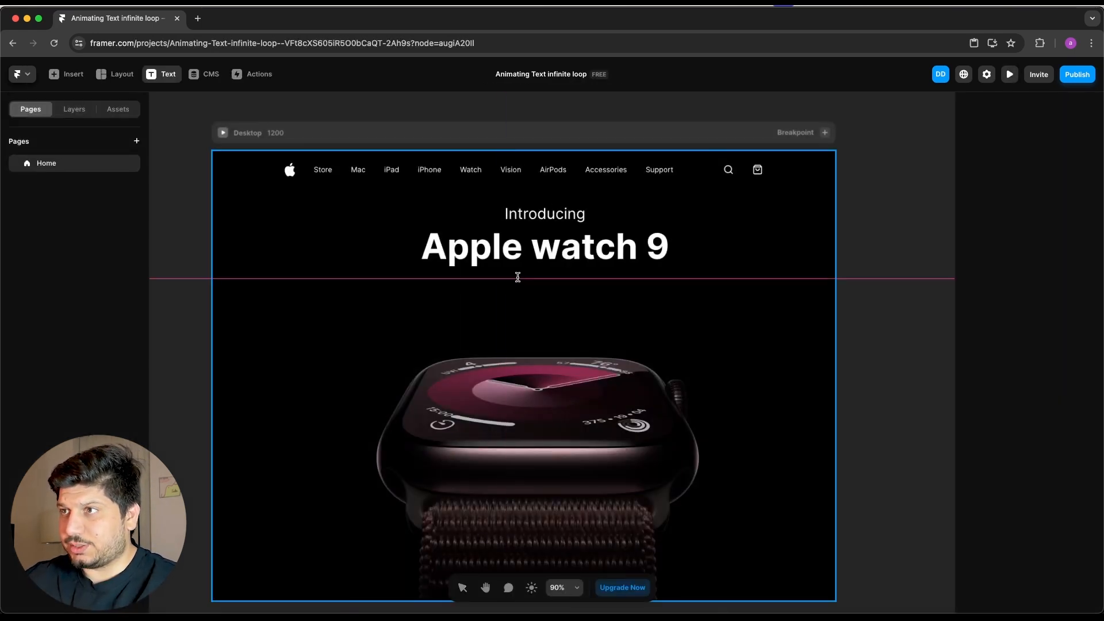
pyautogui.click(519, 260)
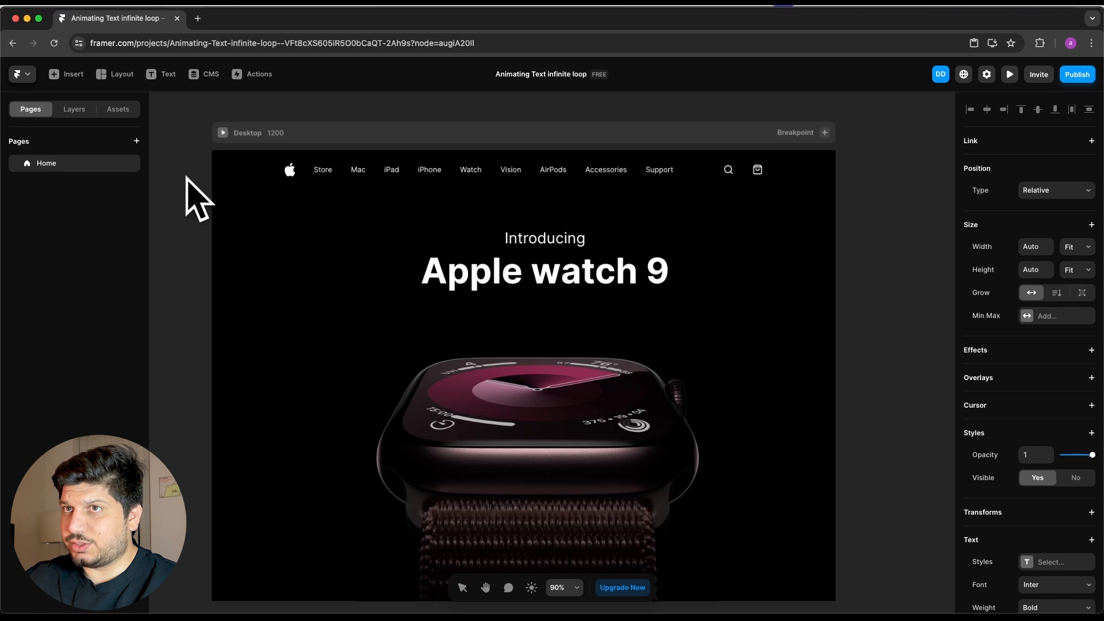
pyautogui.click(74, 109)
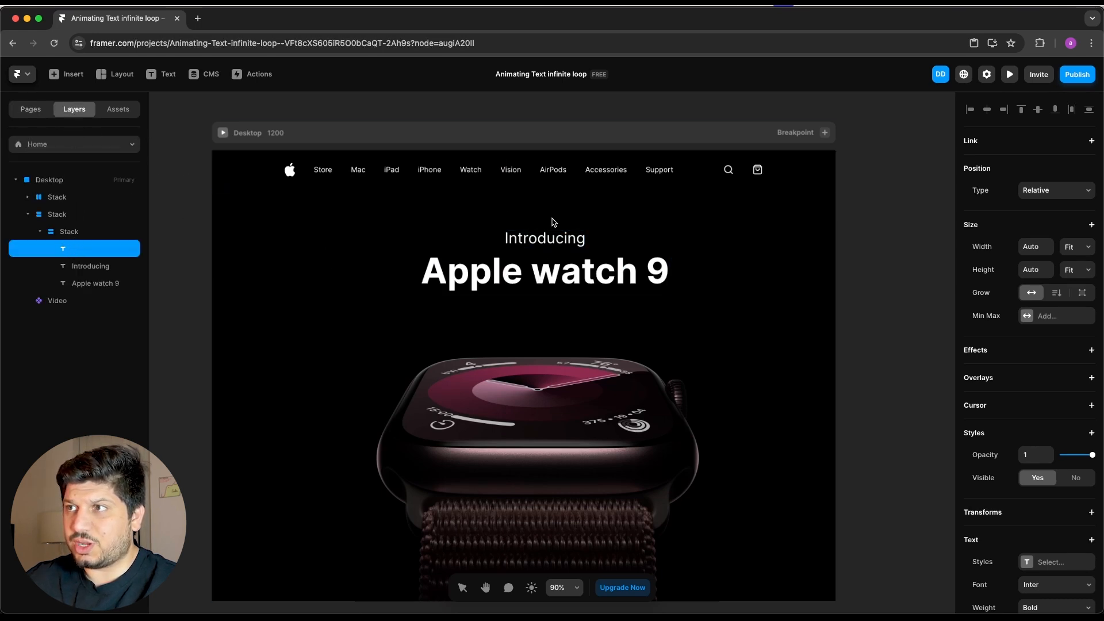
pyautogui.press('BackSpace')
pyautogui.press('s')
pyautogui.press('t')
pyautogui.click(562, 276)
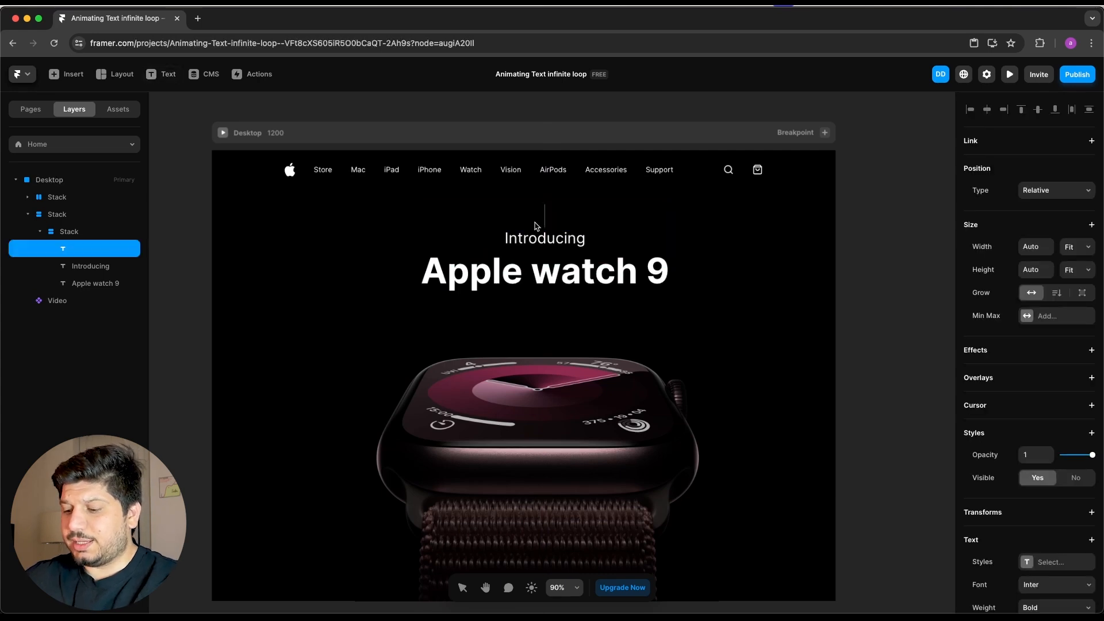
pyautogui.write('2x Performance')
pyautogui.press('Escape')
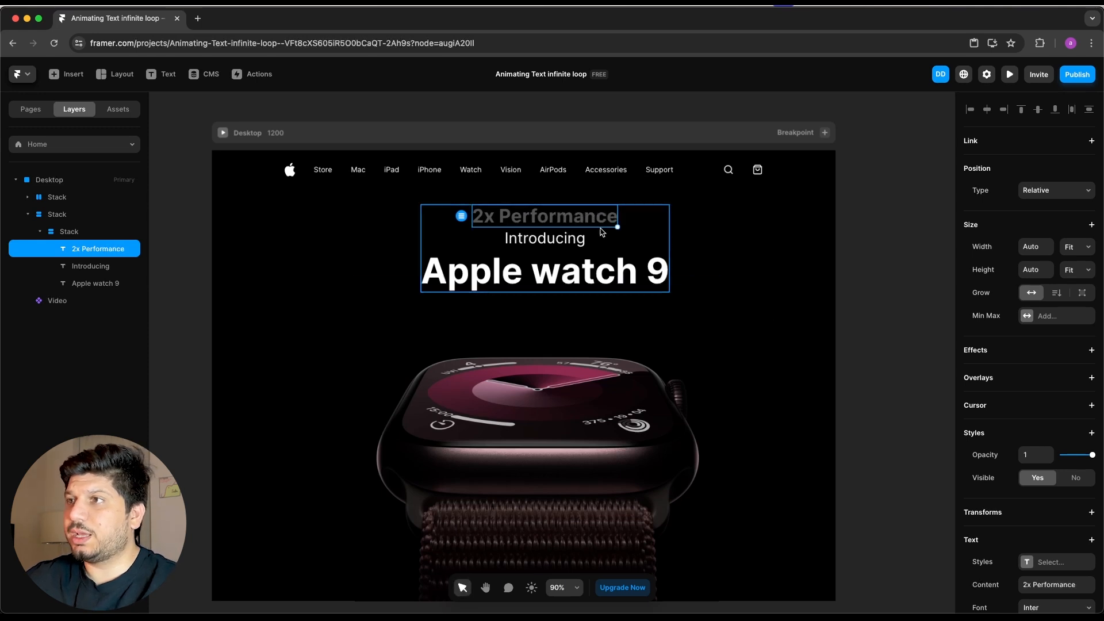
pyautogui.moveTo(81, 253); pyautogui.dragTo(87, 289)
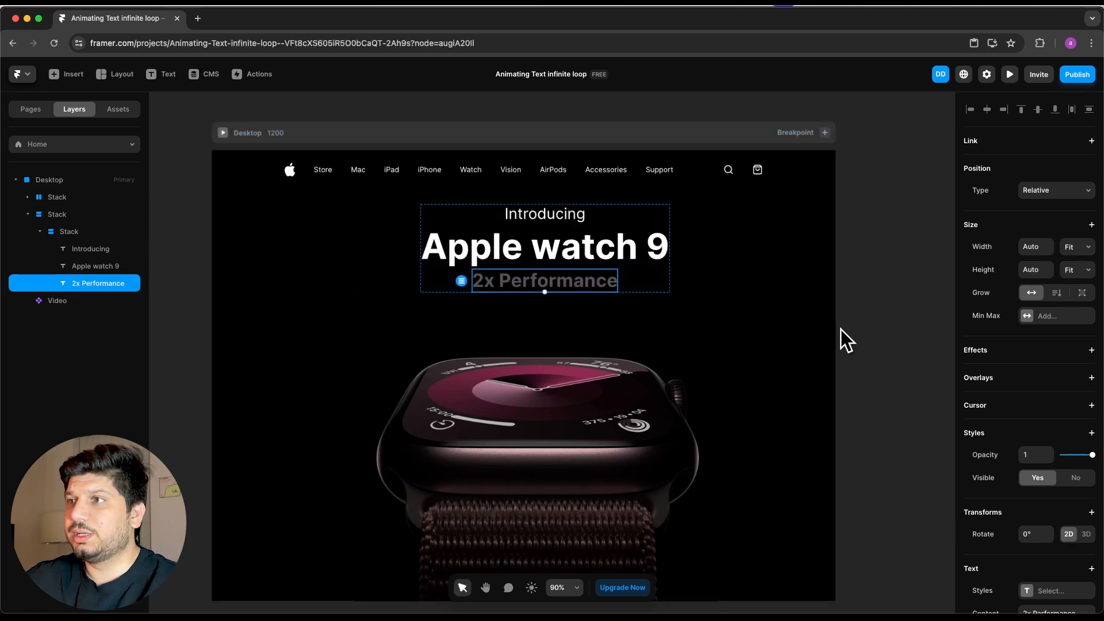
# Give the 2x Performance text a linear gradient fill running from violet to a fully opaque pink, #FF00AE.
pyautogui.scroll(-5, 1035, 385)
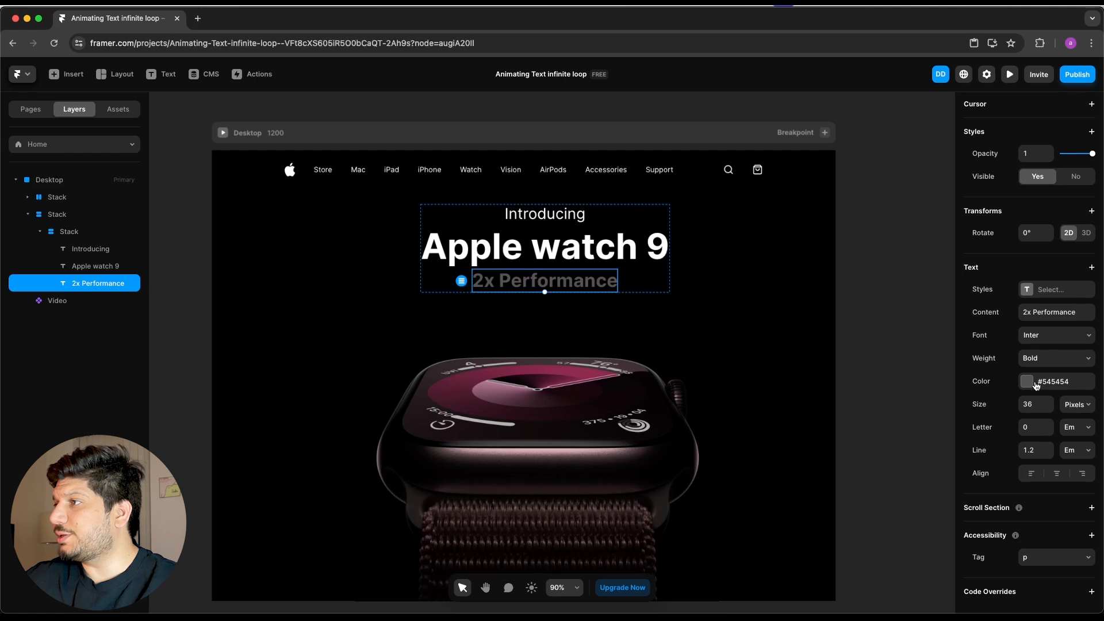
pyautogui.click(1036, 384)
pyautogui.click(855, 370)
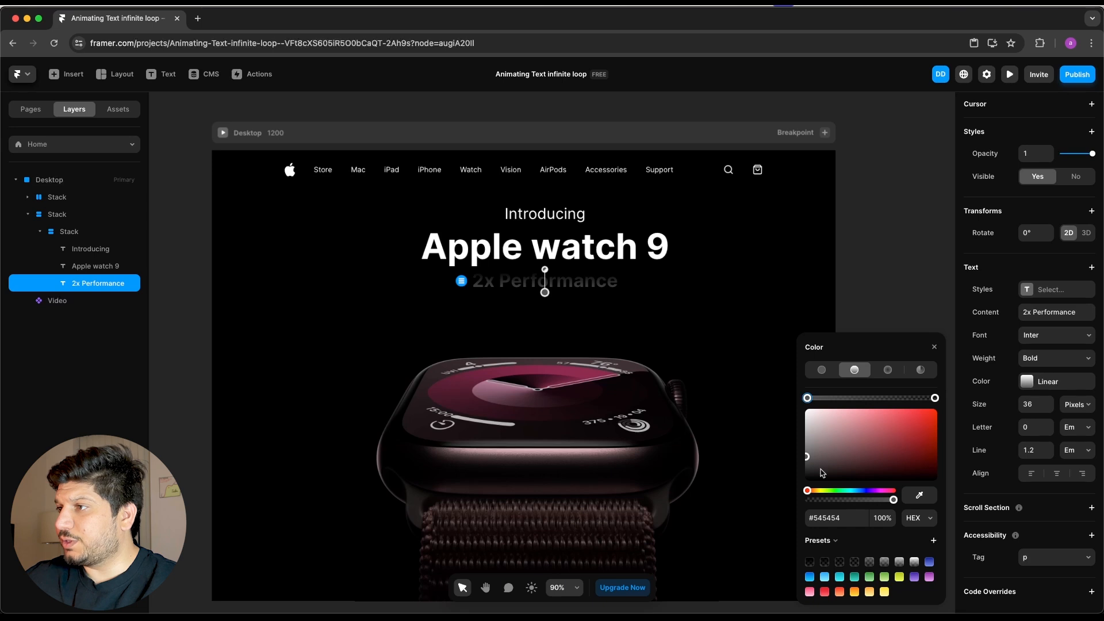
pyautogui.click(870, 491)
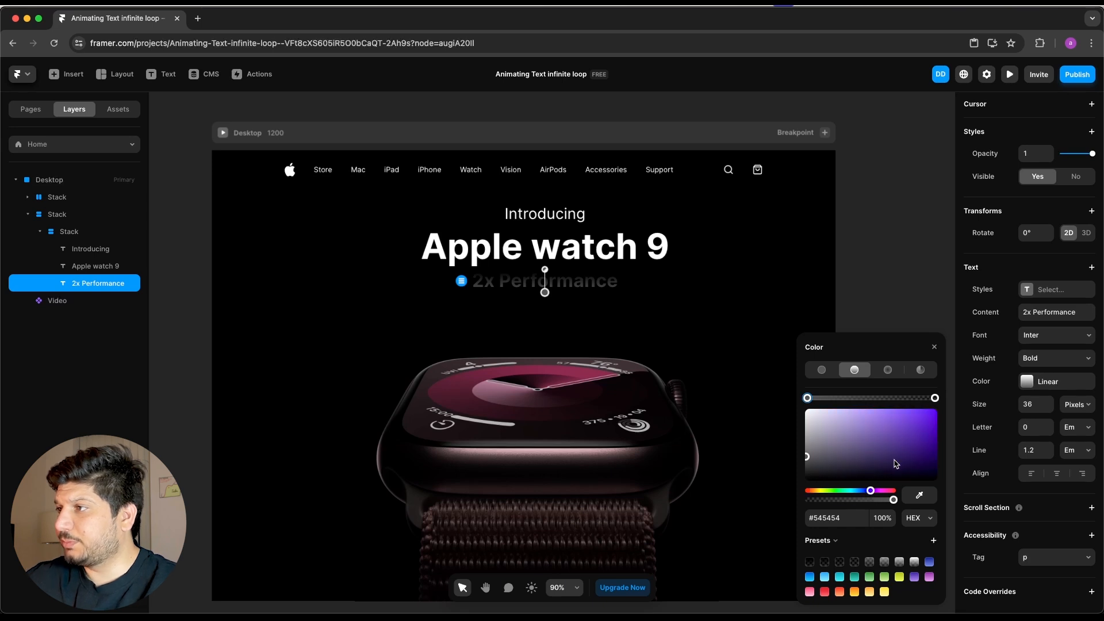
pyautogui.click(935, 398)
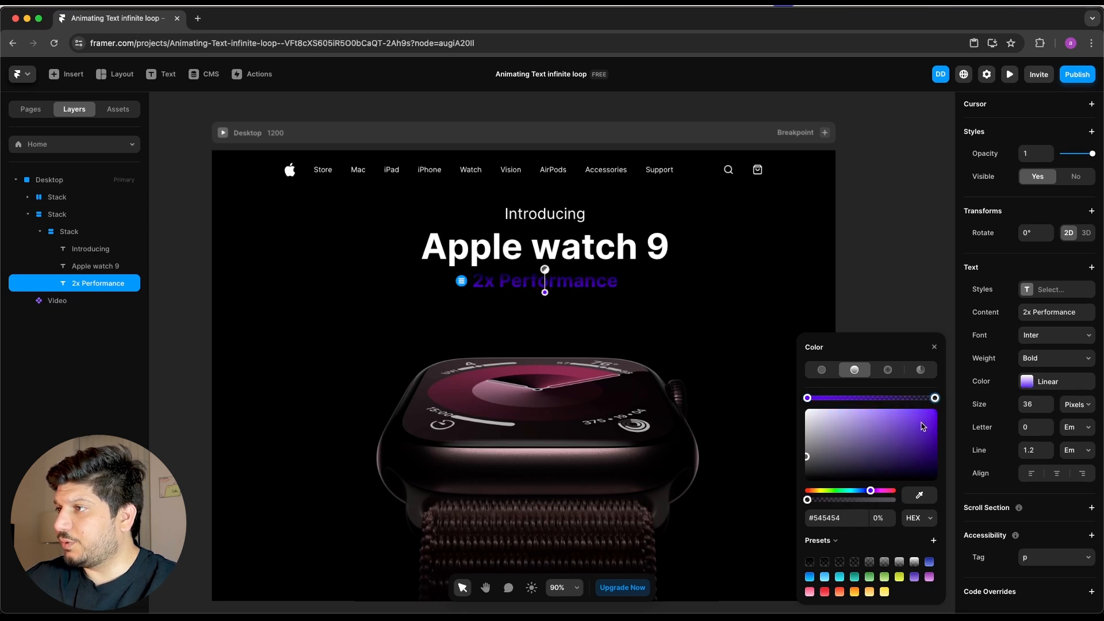
pyautogui.moveTo(807, 499); pyautogui.dragTo(884, 491)
pyautogui.moveTo(932, 411); pyautogui.dragTo(949, 409)
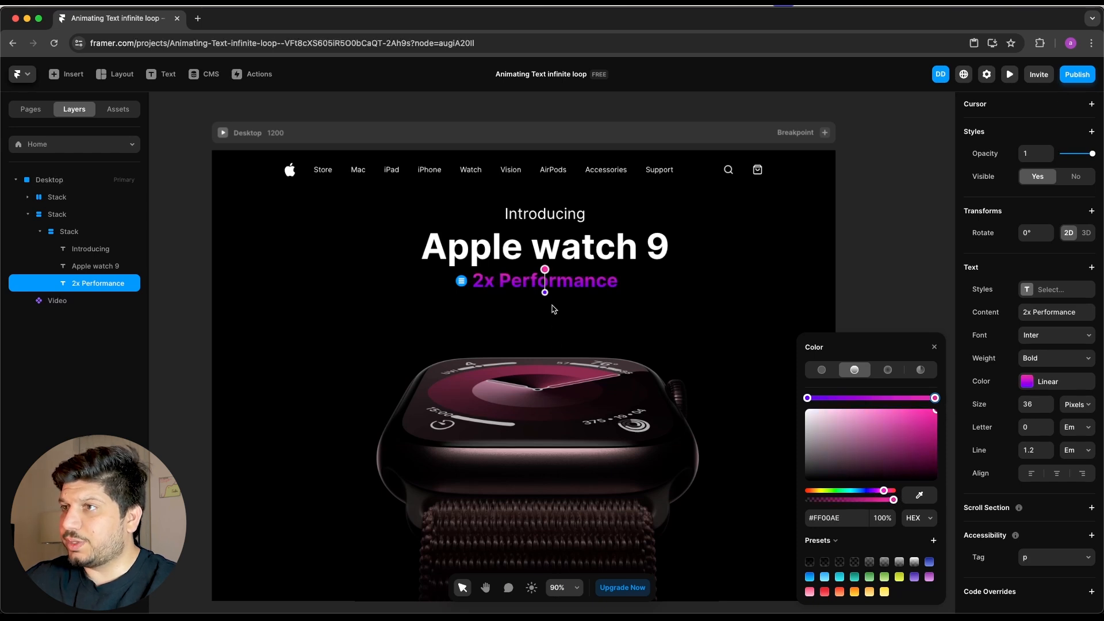
# Angle the text gradient diagonally from upper left to lower right and change its violet stop to #A200FF.
pyautogui.moveTo(546, 299); pyautogui.dragTo(575, 298)
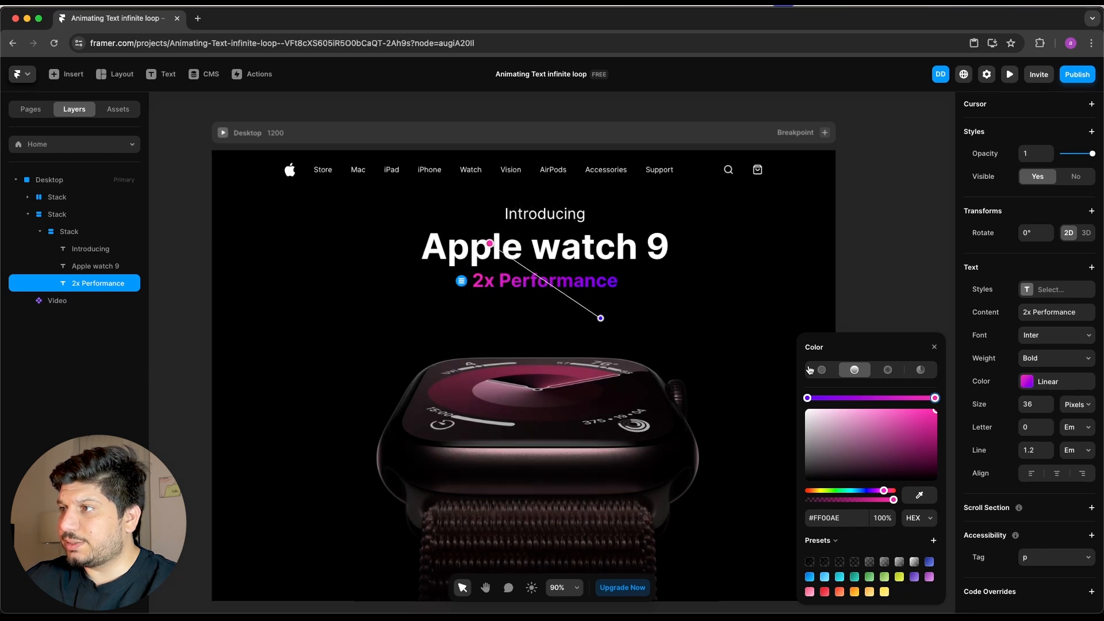
pyautogui.click(808, 398)
pyautogui.moveTo(872, 491); pyautogui.dragTo(875, 491)
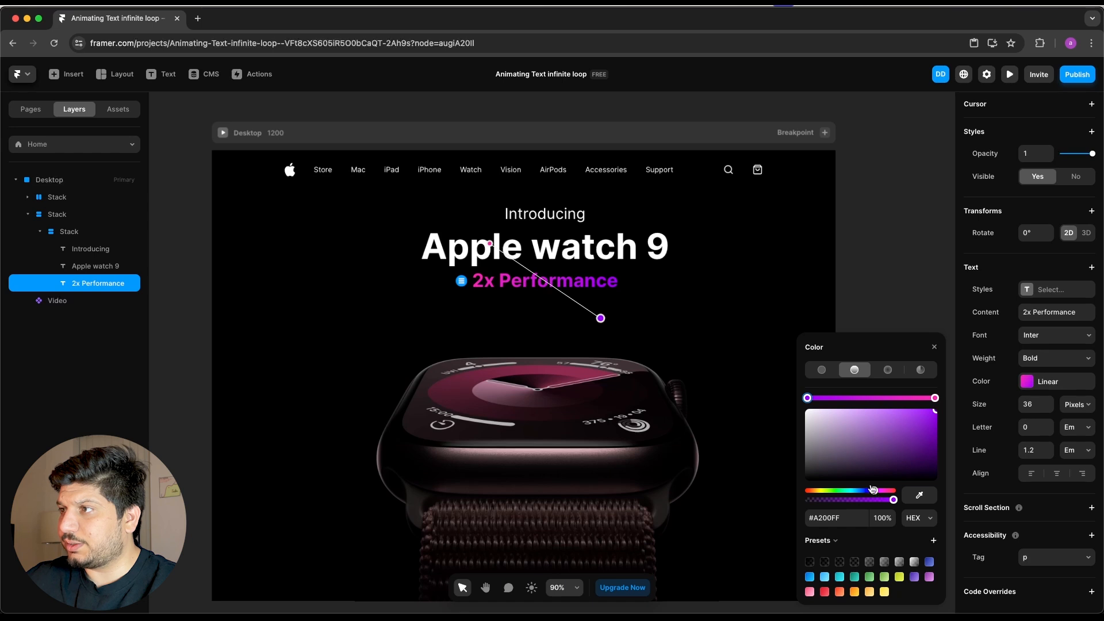
pyautogui.click(873, 261)
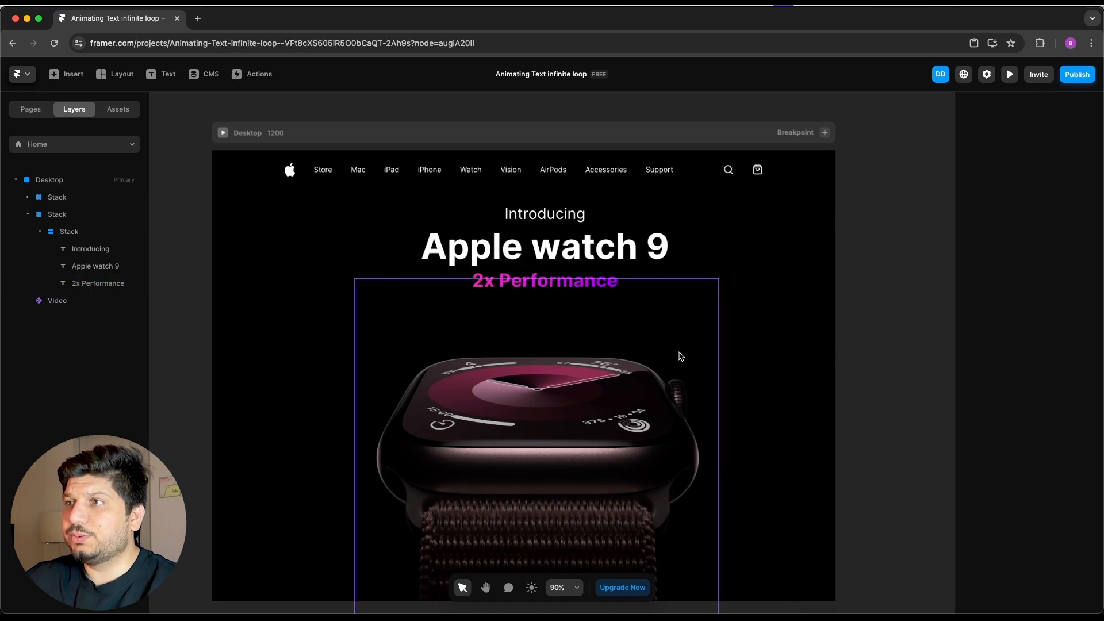
# Turn the 2x Performance text into a component named "Animated Text".
pyautogui.click(577, 281)
pyautogui.rightClick(563, 285)
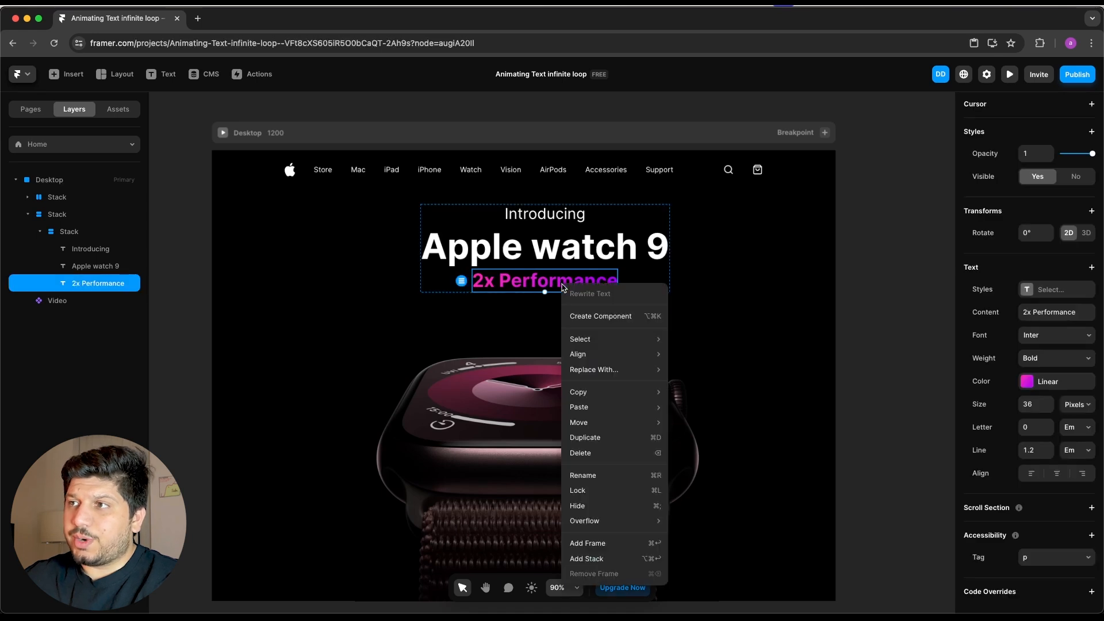
pyautogui.click(591, 317)
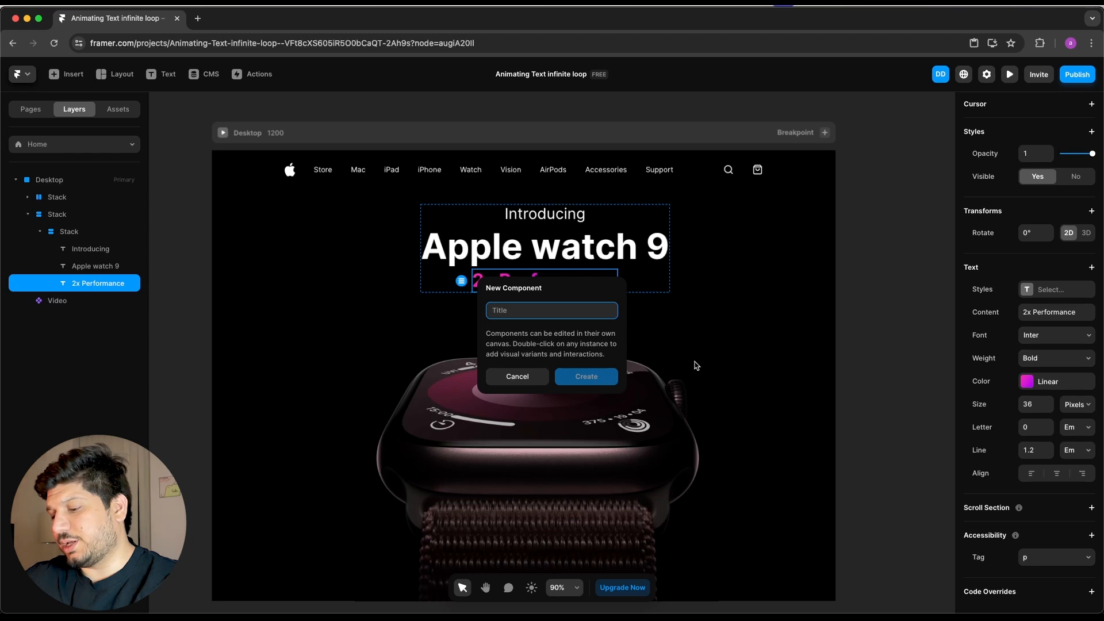
pyautogui.write('Anima')
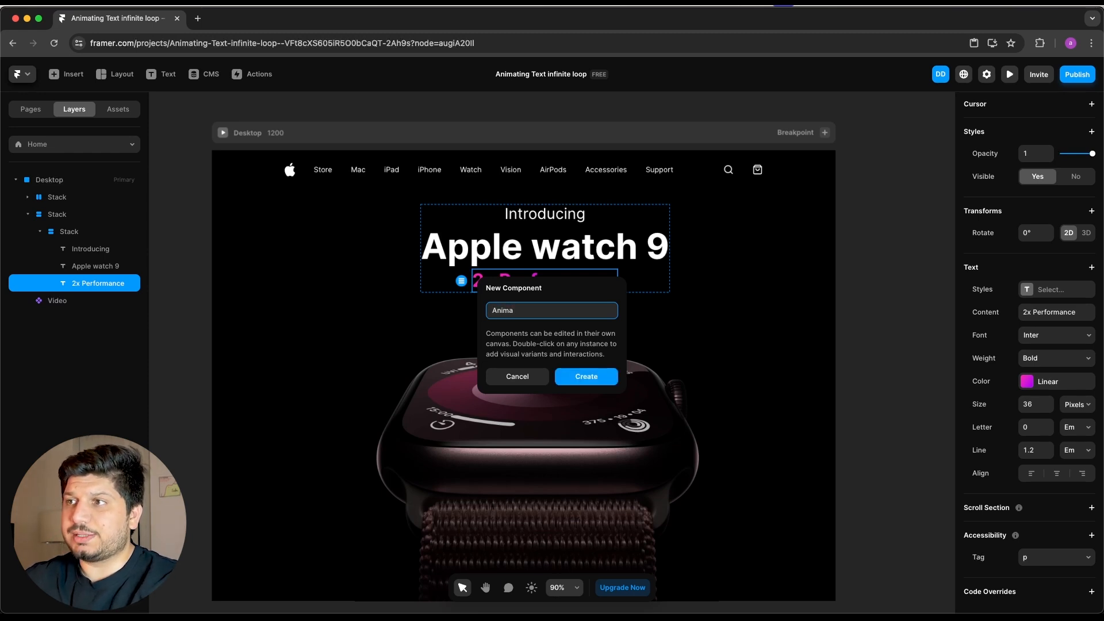
pyautogui.write('ted Text')
pyautogui.click(583, 379)
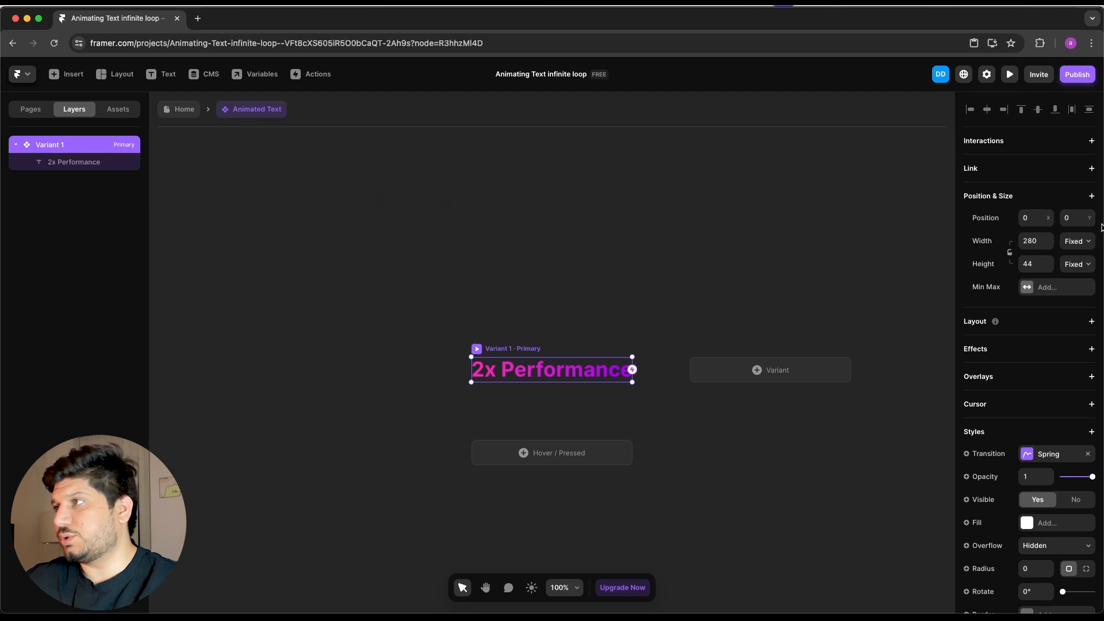
# Add a vertical stack layout to Variant 1 with its contents aligned to the left.
pyautogui.click(1092, 323)
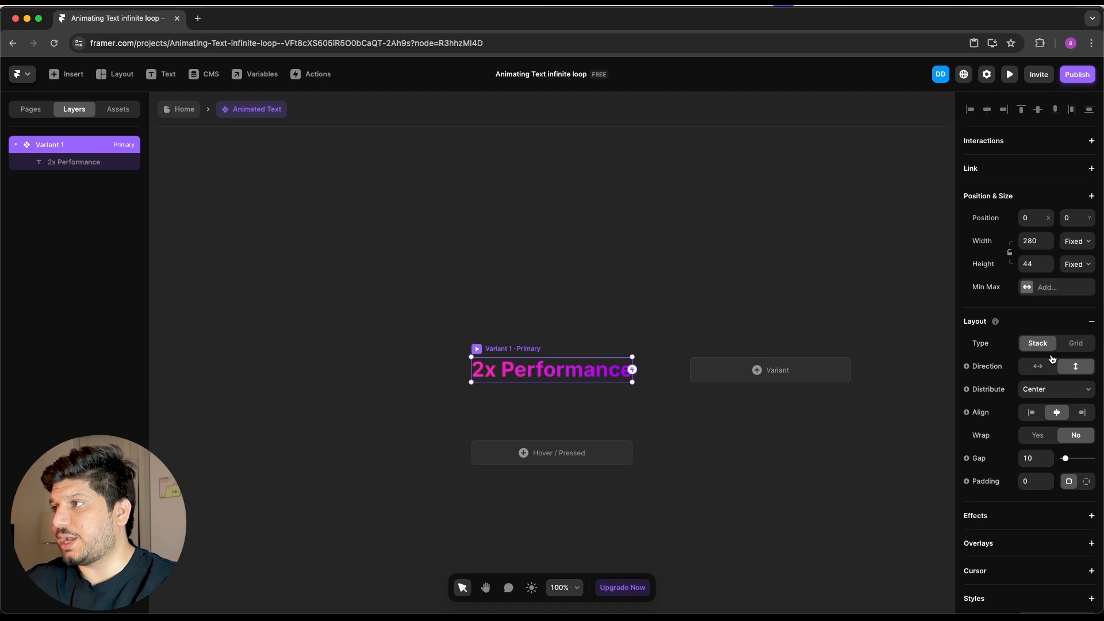
pyautogui.click(1034, 415)
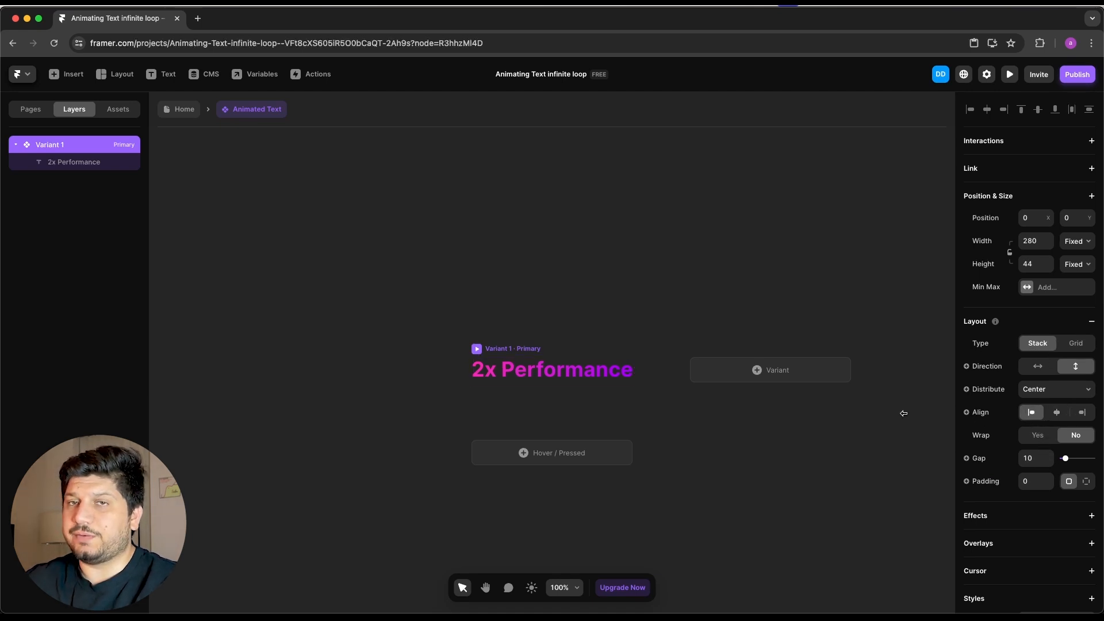
pyautogui.click(741, 432)
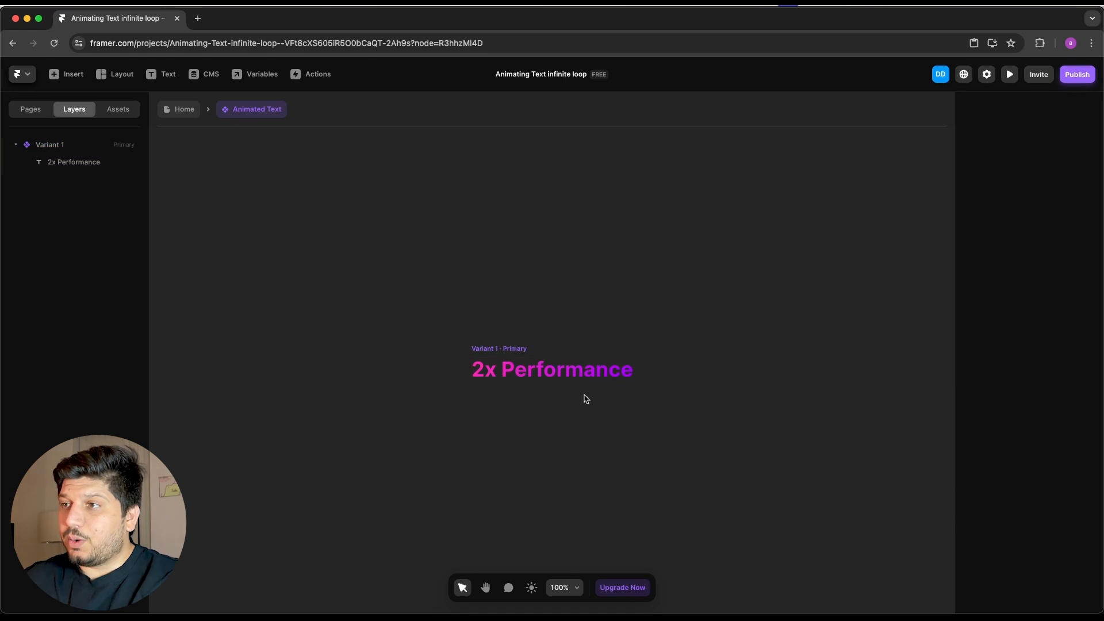
# Duplicate the 2x Performance text three times inside Variant 1 to make four lines.
pyautogui.click(577, 378)
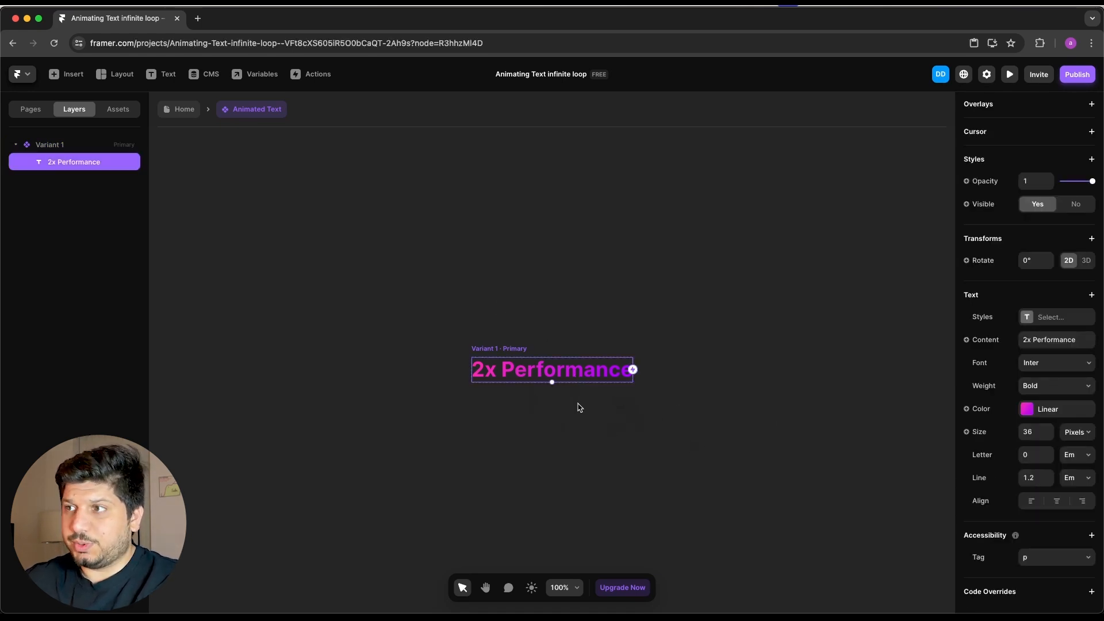
pyautogui.press('super+d')
pyautogui.press('super+d')
pyautogui.press('super+d')
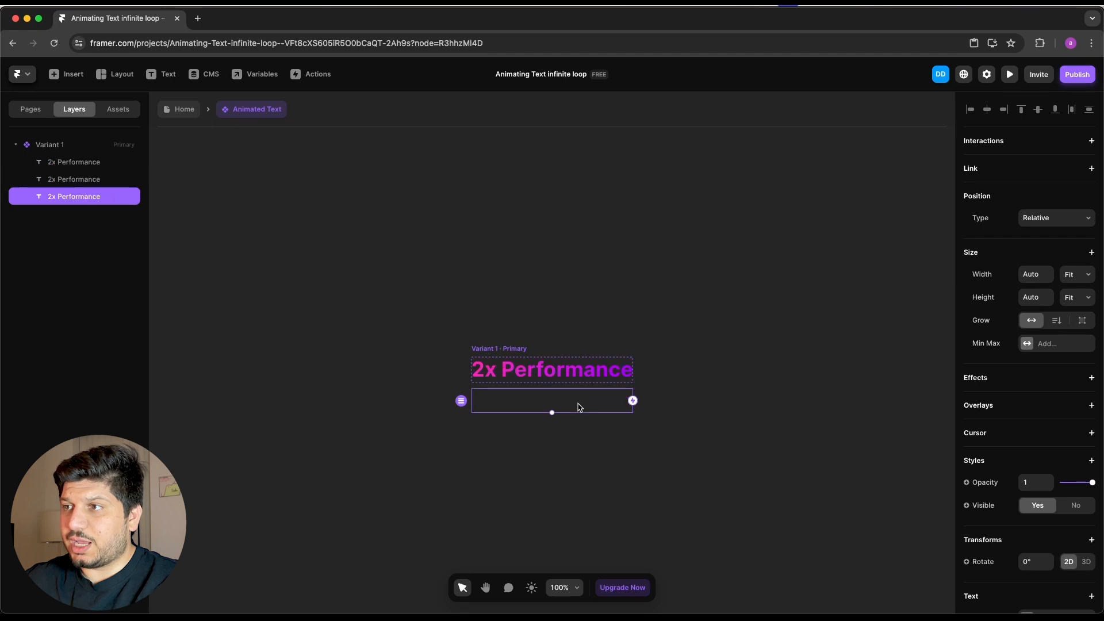
pyautogui.click(796, 441)
# Set the overflow of Variant 1 to Visible.
pyautogui.click(502, 352)
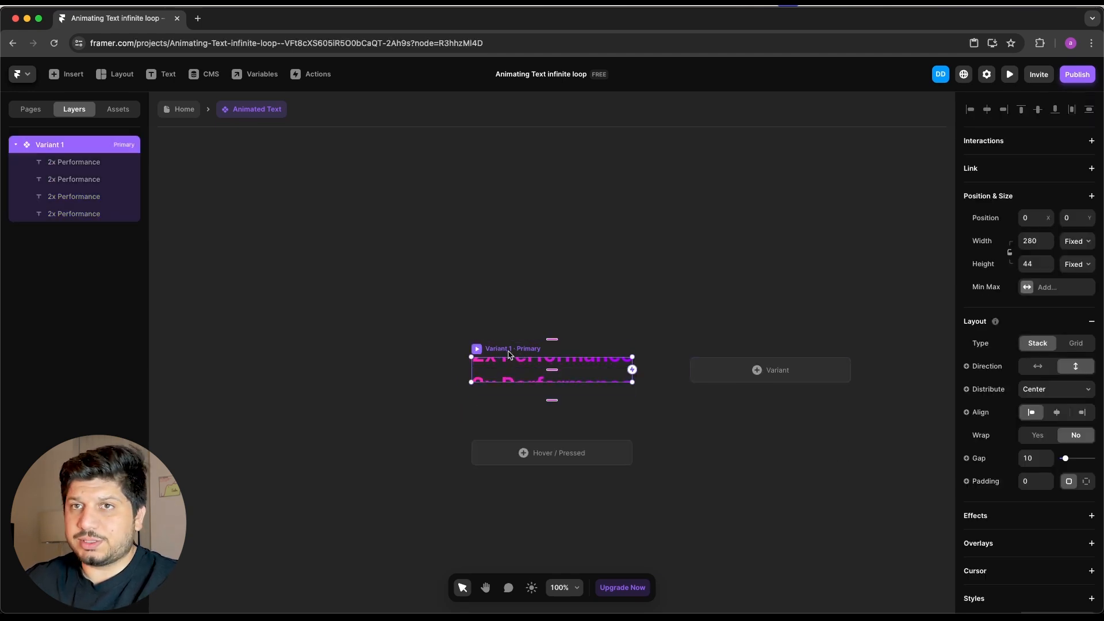
pyautogui.scroll(-4, 1080, 479)
pyautogui.scroll(-2, 1081, 479)
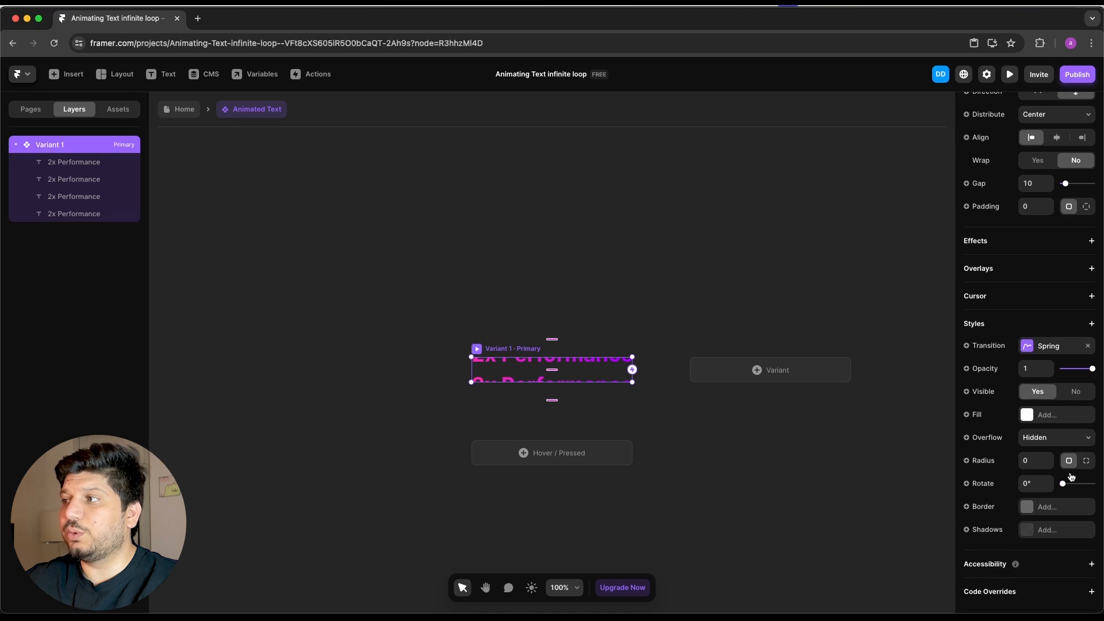
pyautogui.click(1043, 438)
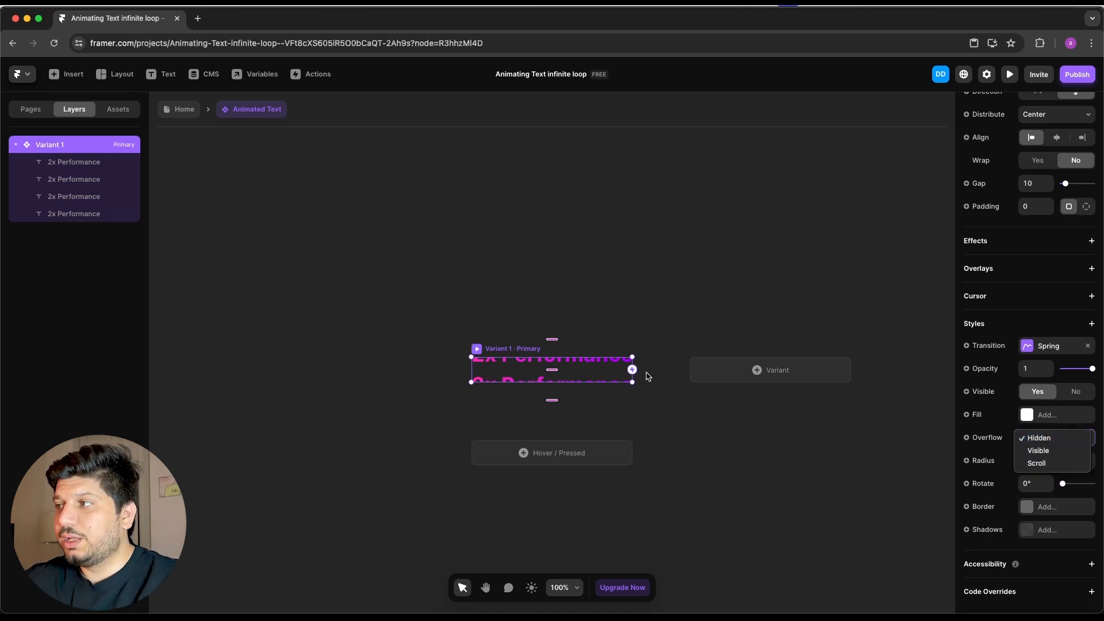
pyautogui.click(1068, 455)
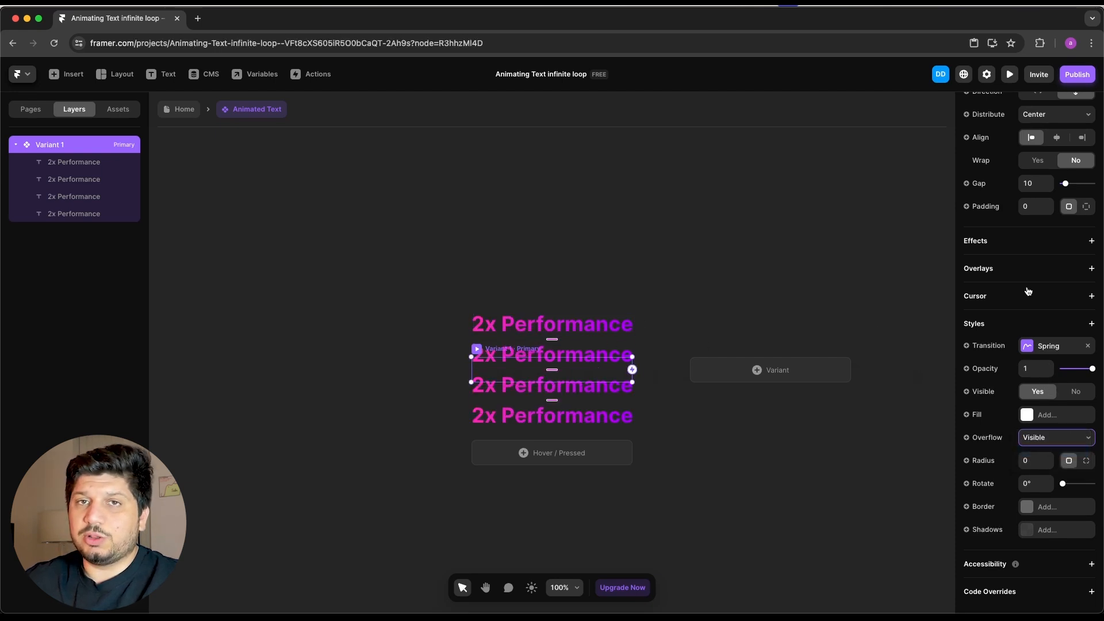
# Set both the width and height of Variant 1 to Fit.
pyautogui.scroll(5, 1011, 295)
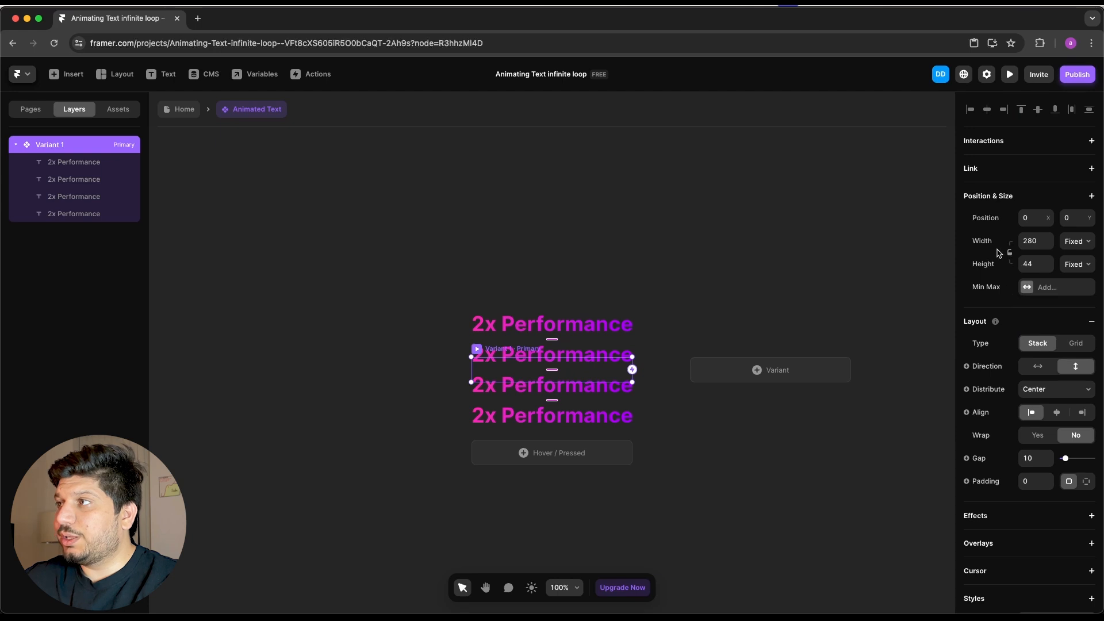
pyautogui.click(1076, 241)
pyautogui.click(1073, 279)
pyautogui.click(1075, 263)
pyautogui.click(1067, 302)
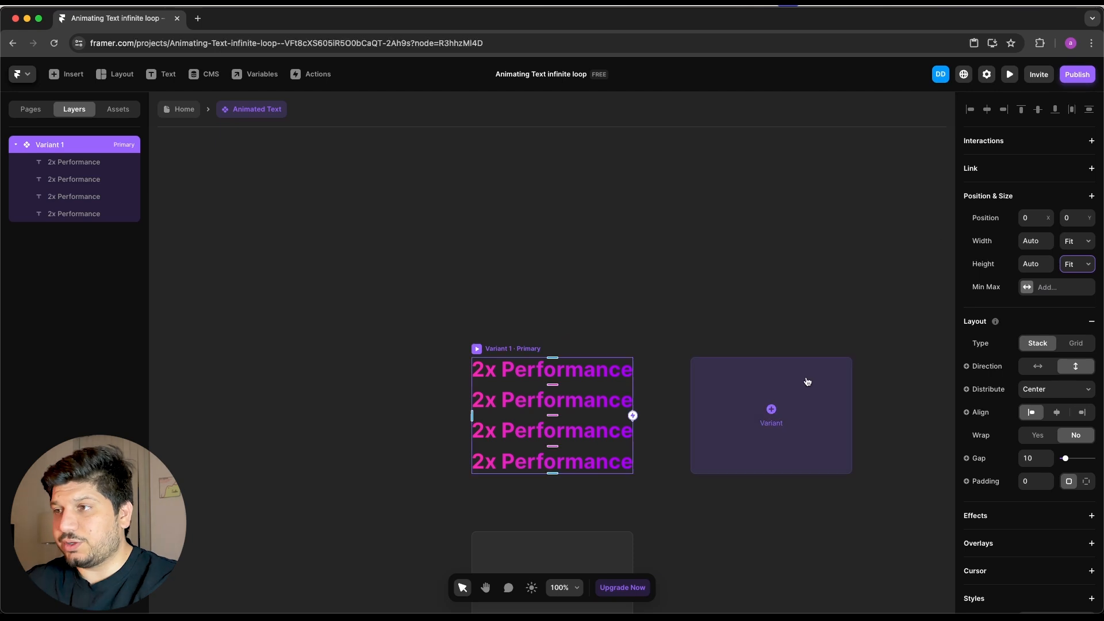
pyautogui.scroll(-1, 631, 420)
pyautogui.scroll(-2, 631, 420)
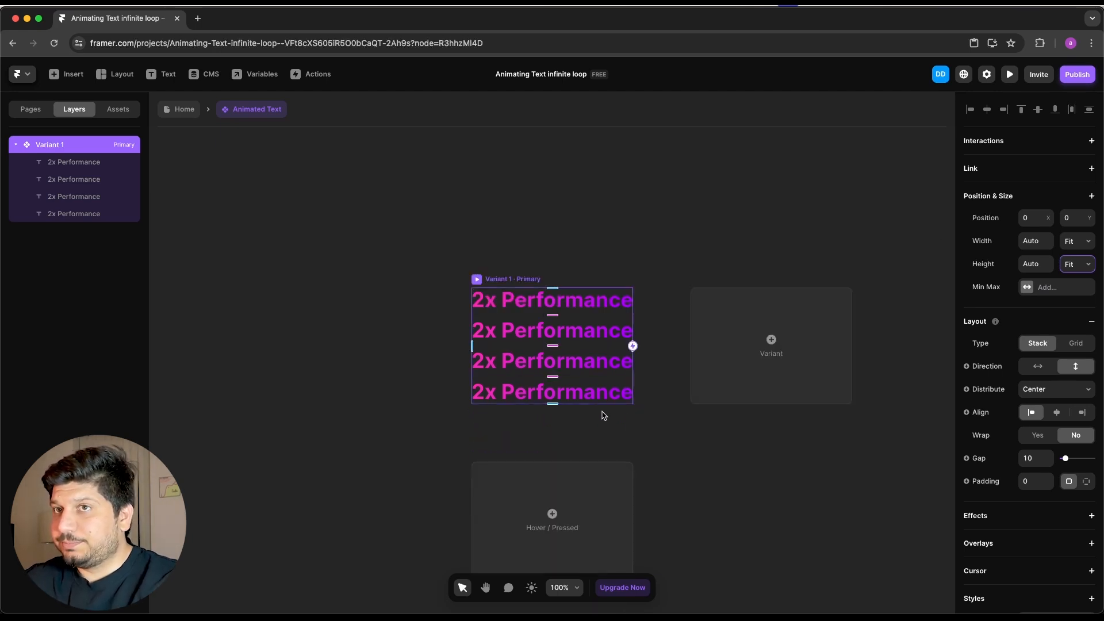
# Create a content variable named Text for the first text line with the default value Titanium Build.
pyautogui.click(587, 334)
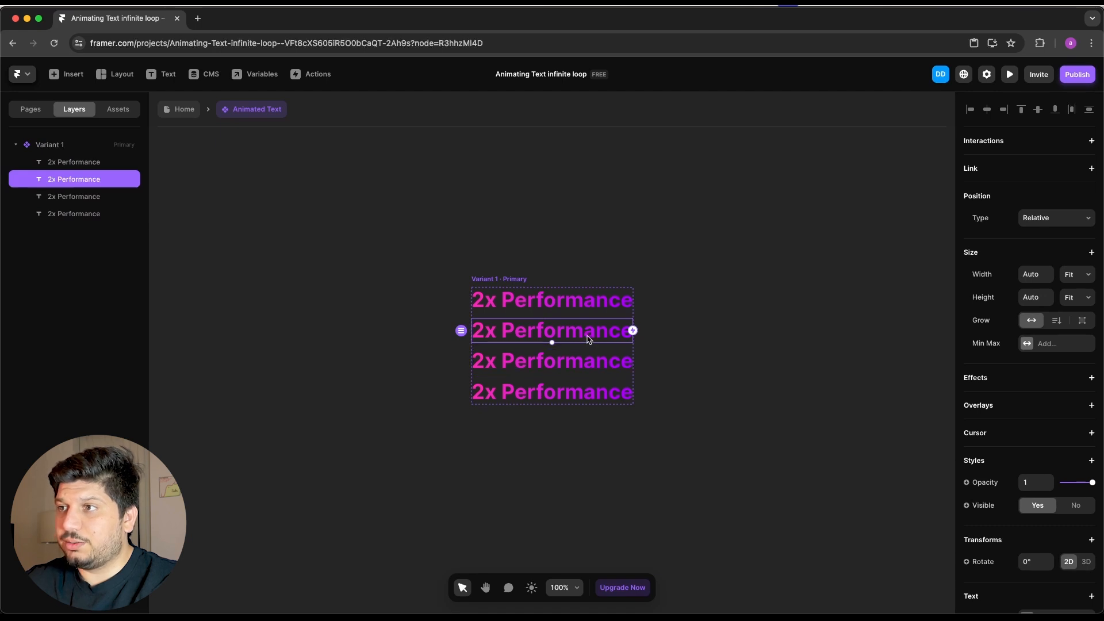
pyautogui.click(60, 168)
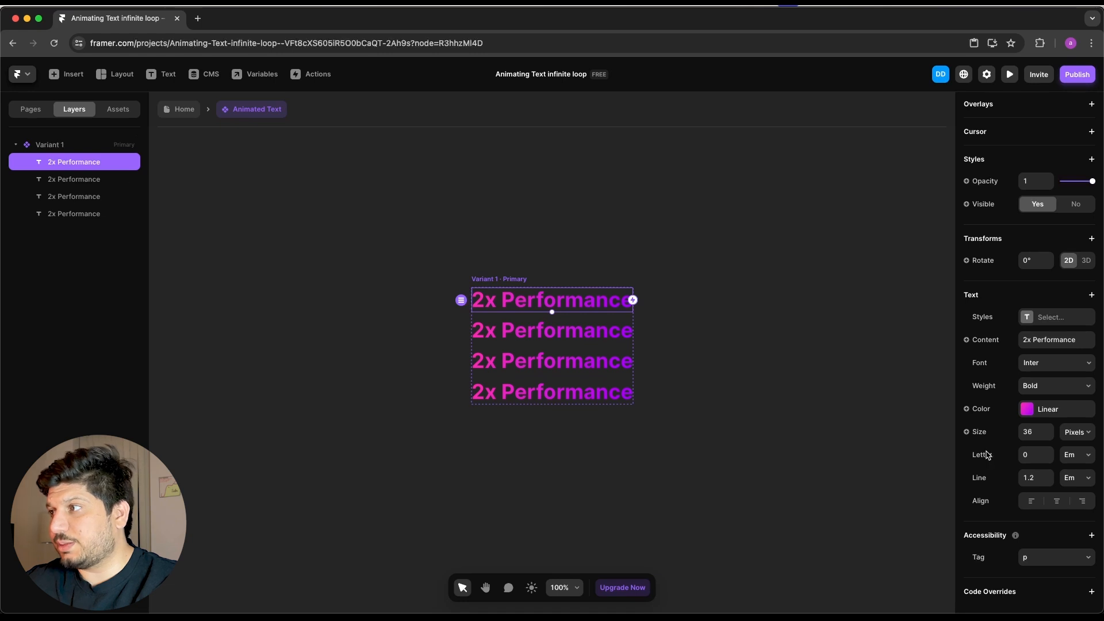
pyautogui.click(967, 339)
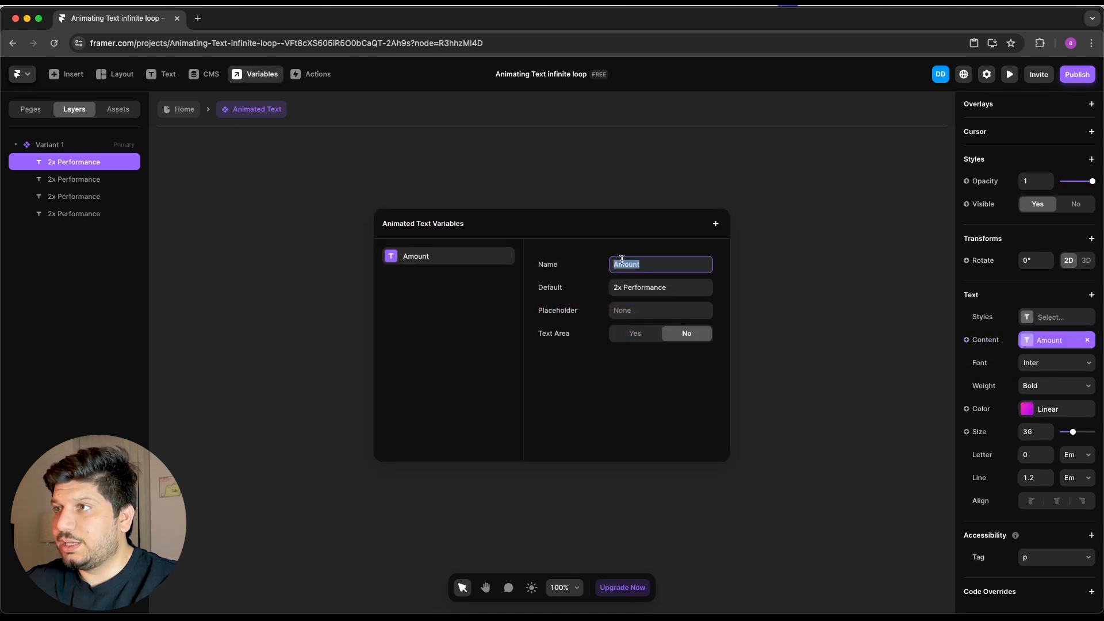
pyautogui.write('Text')
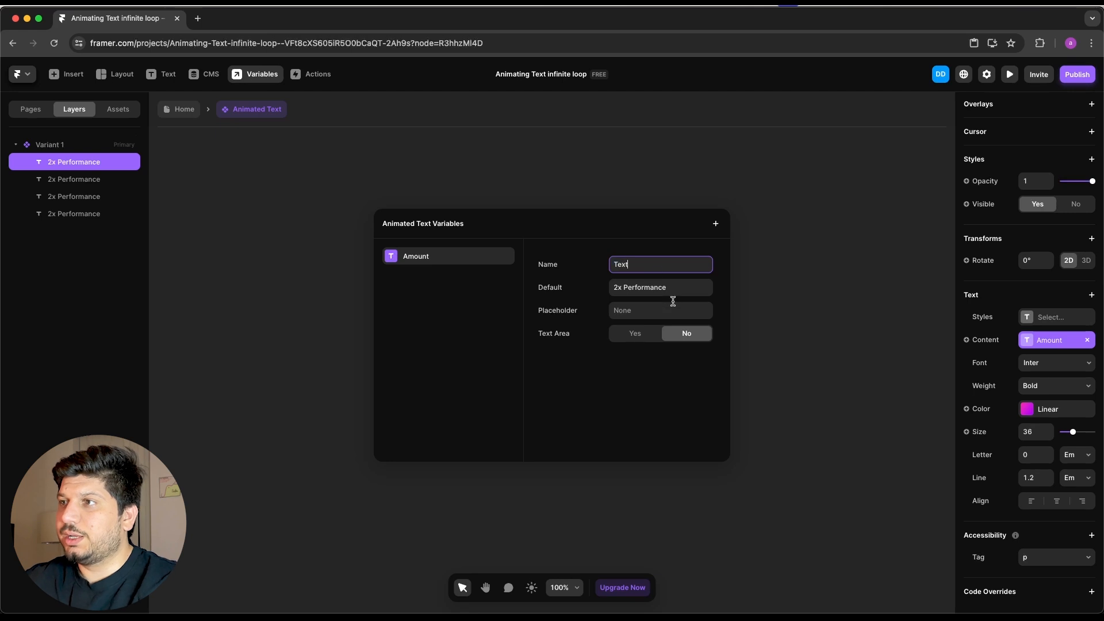
pyautogui.click(664, 288)
pyautogui.write('Titanium Build')
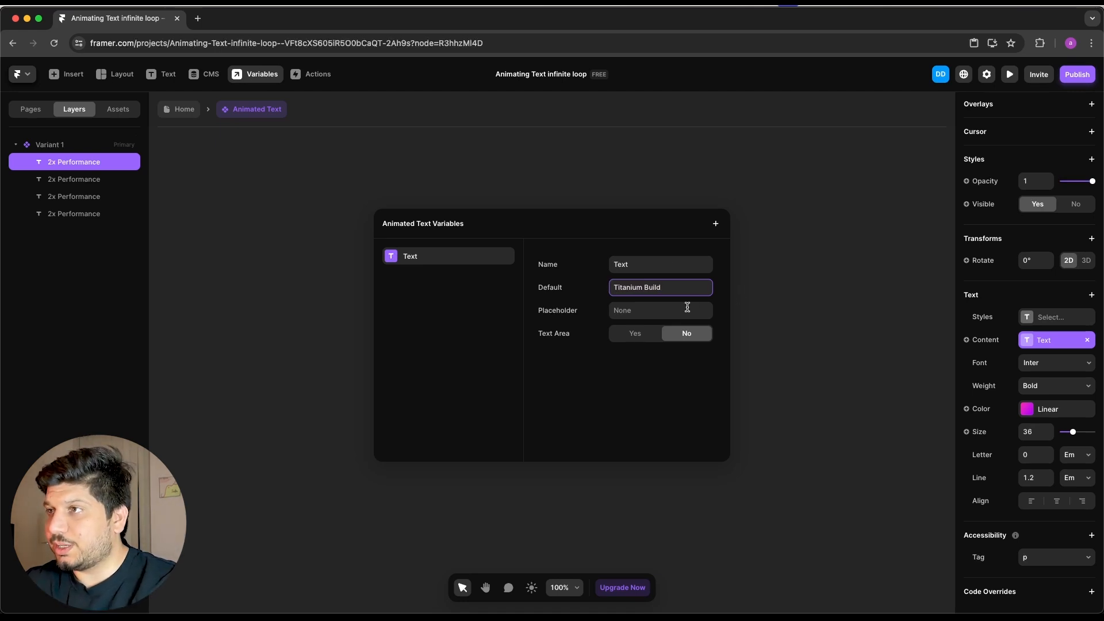
pyautogui.click(839, 303)
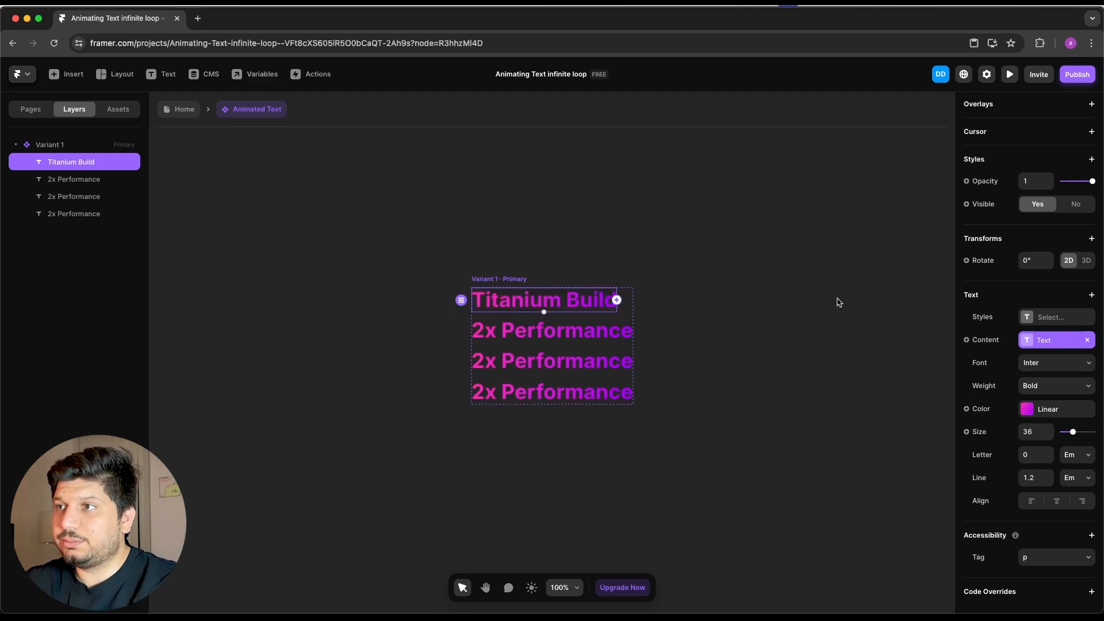
# Rename the first line's content variable as Text 1.
pyautogui.click(1043, 340)
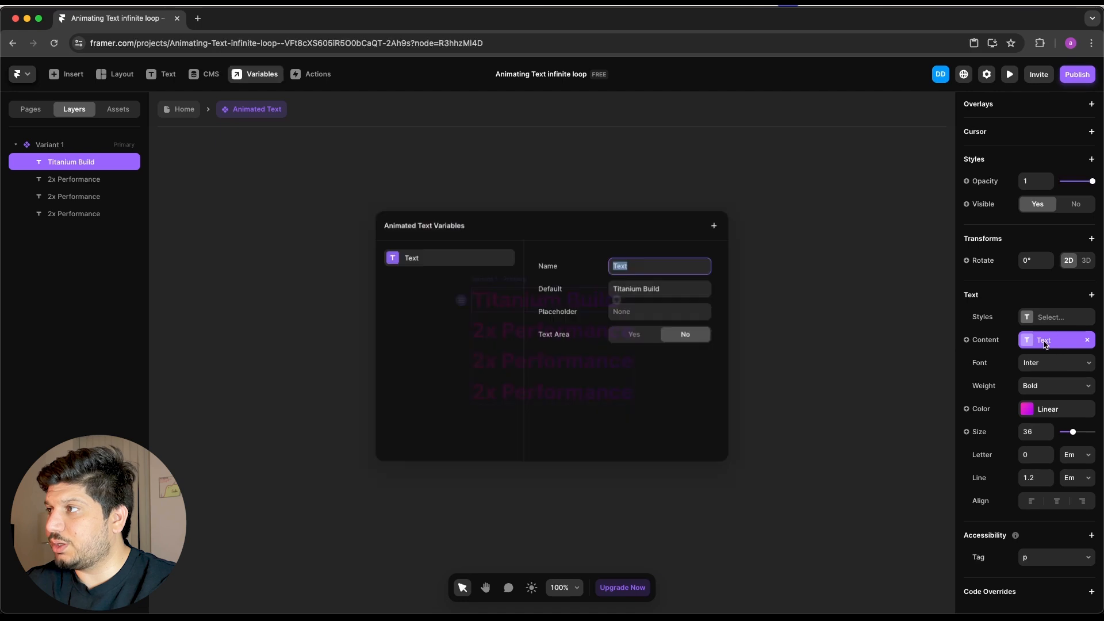
pyautogui.rightClick(406, 258)
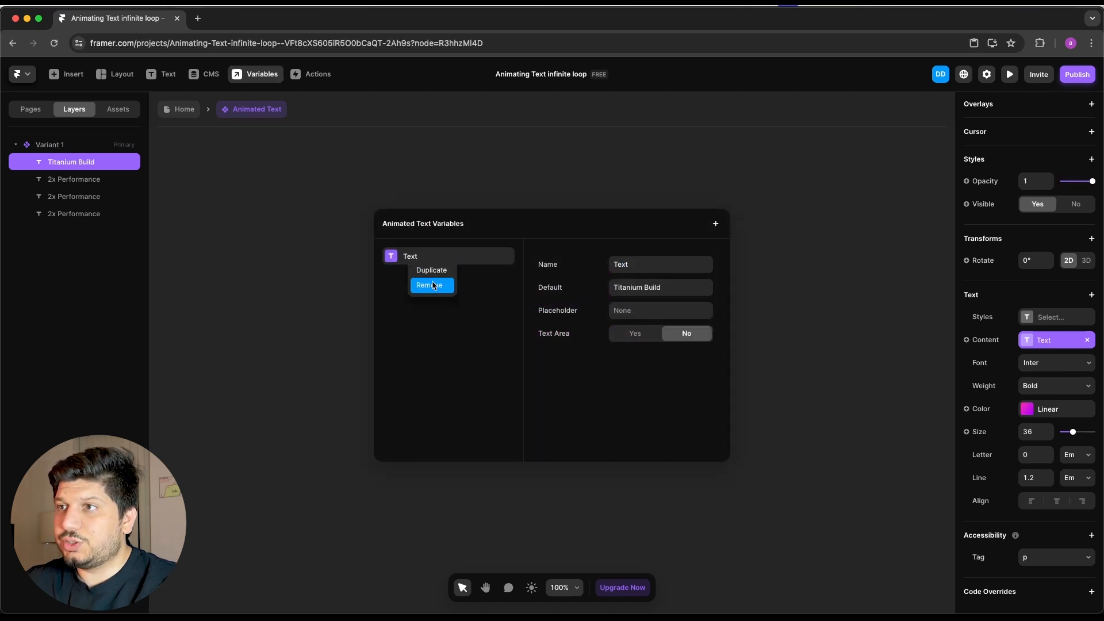
pyautogui.click(656, 264)
pyautogui.click(659, 265)
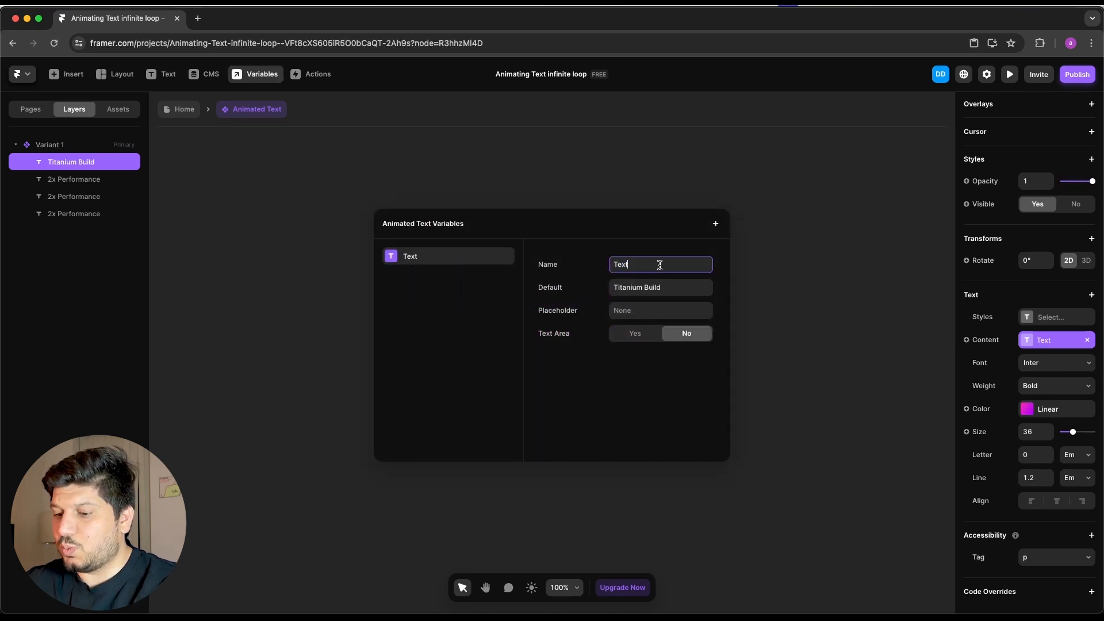
pyautogui.press('Return')
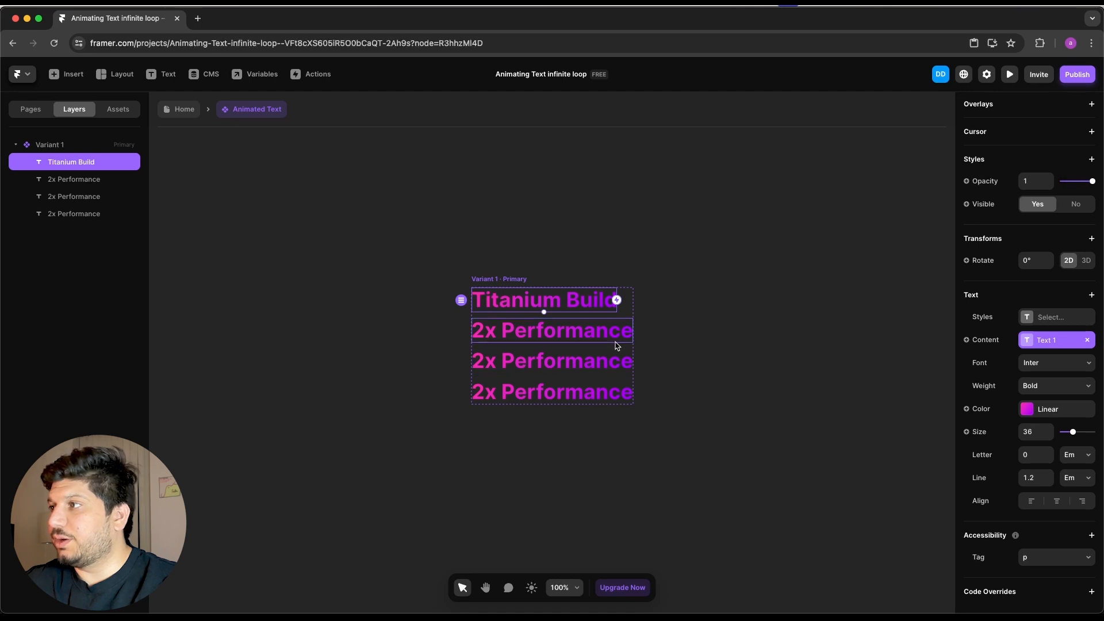
# Create a plain text content variable named Text 2 for the second line with the default value 48 Hour Battery.
pyautogui.click(555, 336)
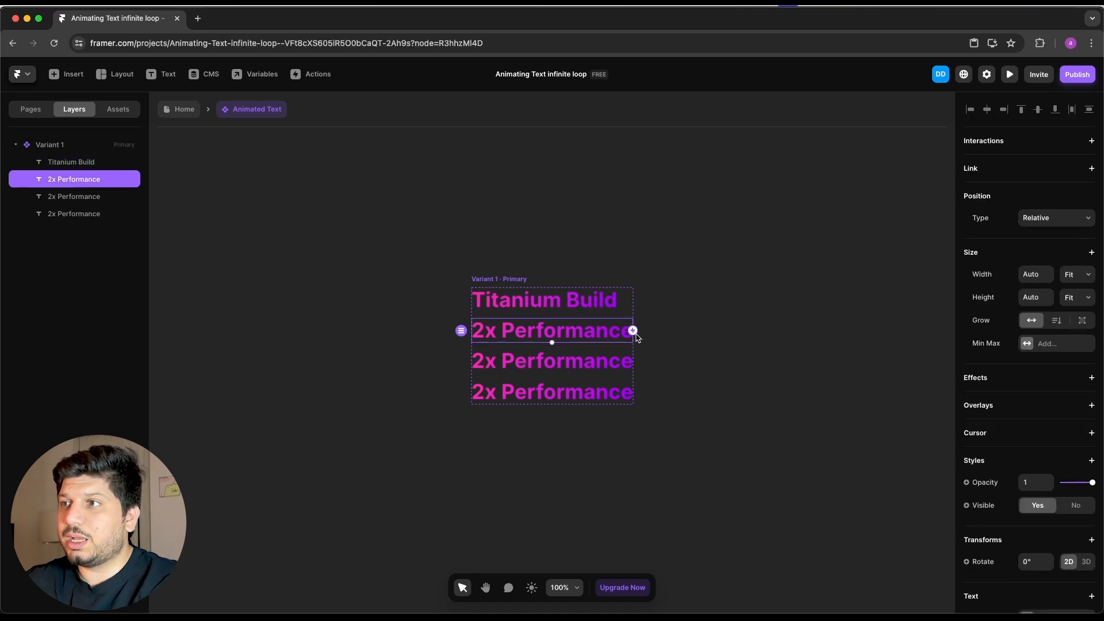
pyautogui.scroll(-5, 998, 414)
pyautogui.click(990, 341)
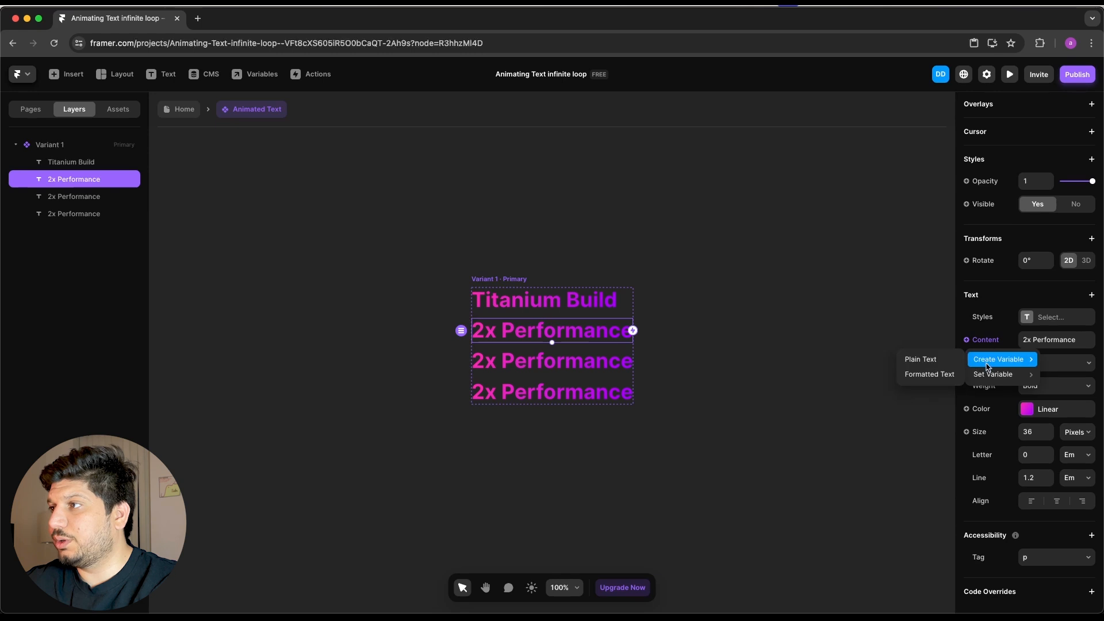
pyautogui.click(953, 362)
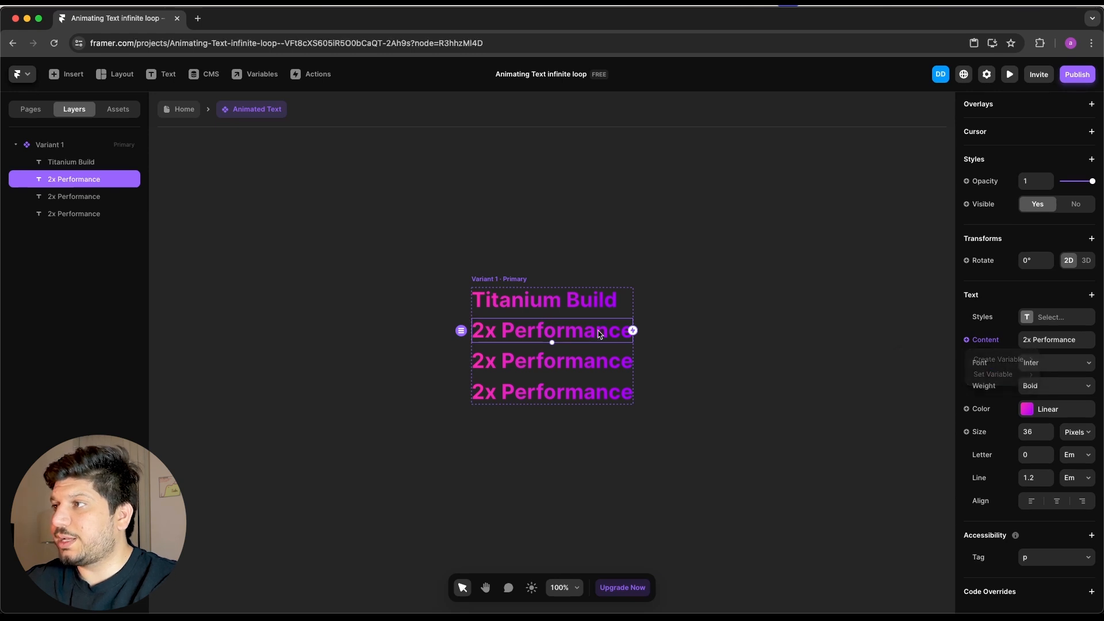
pyautogui.write('Text 2')
pyautogui.press('Tab')
pyautogui.write('H')
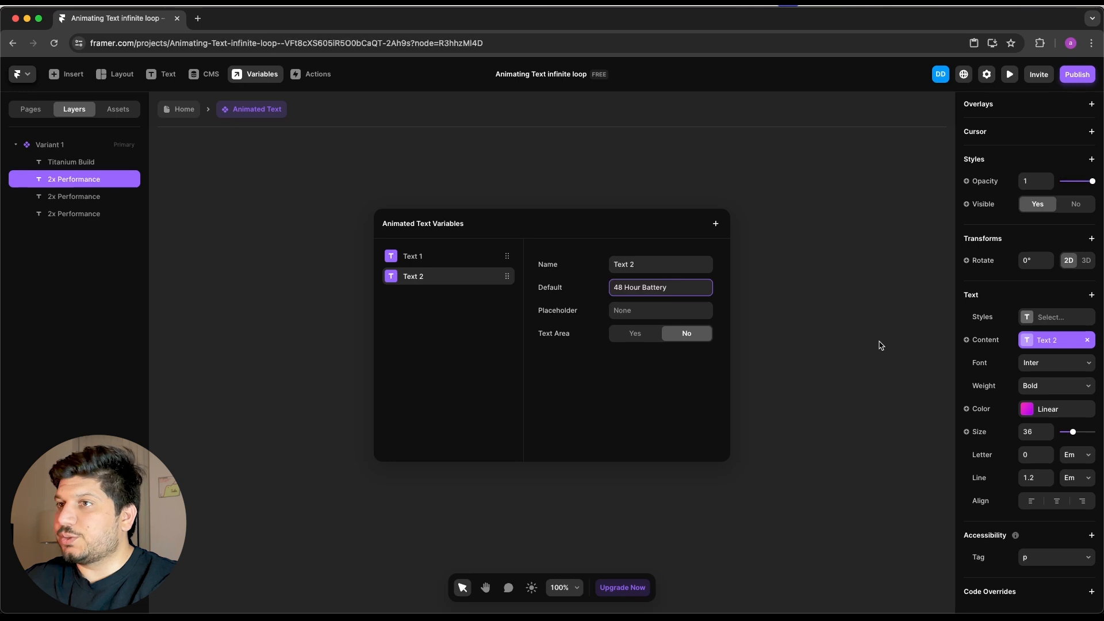
pyautogui.click(829, 351)
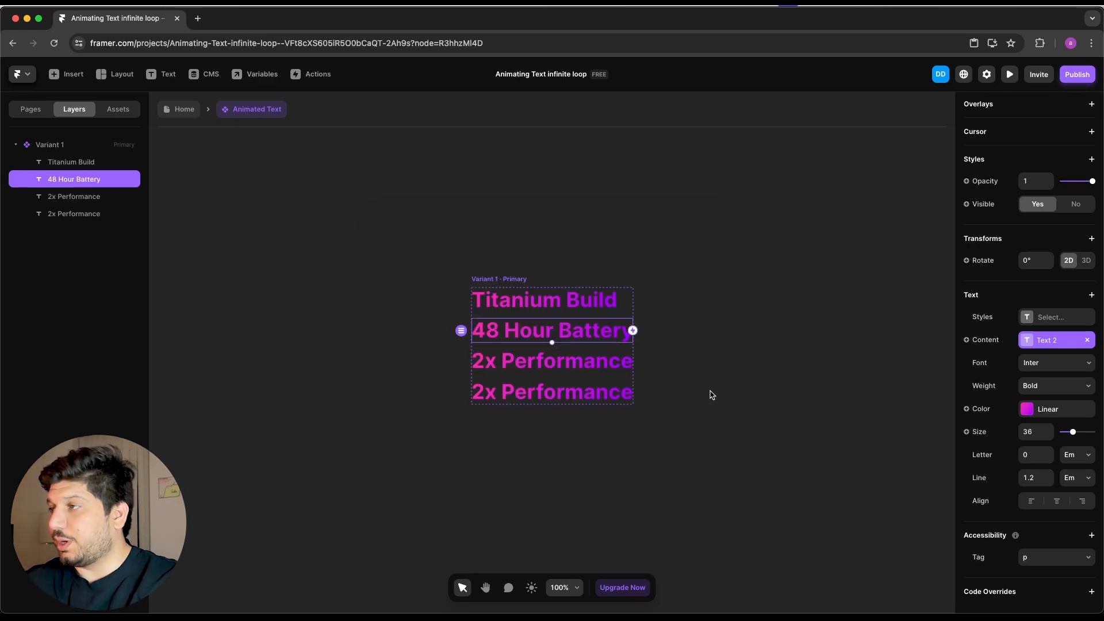
# Create a plain text content variable named Text 3 for the third line.
pyautogui.click(604, 359)
pyautogui.scroll(-5, 1002, 443)
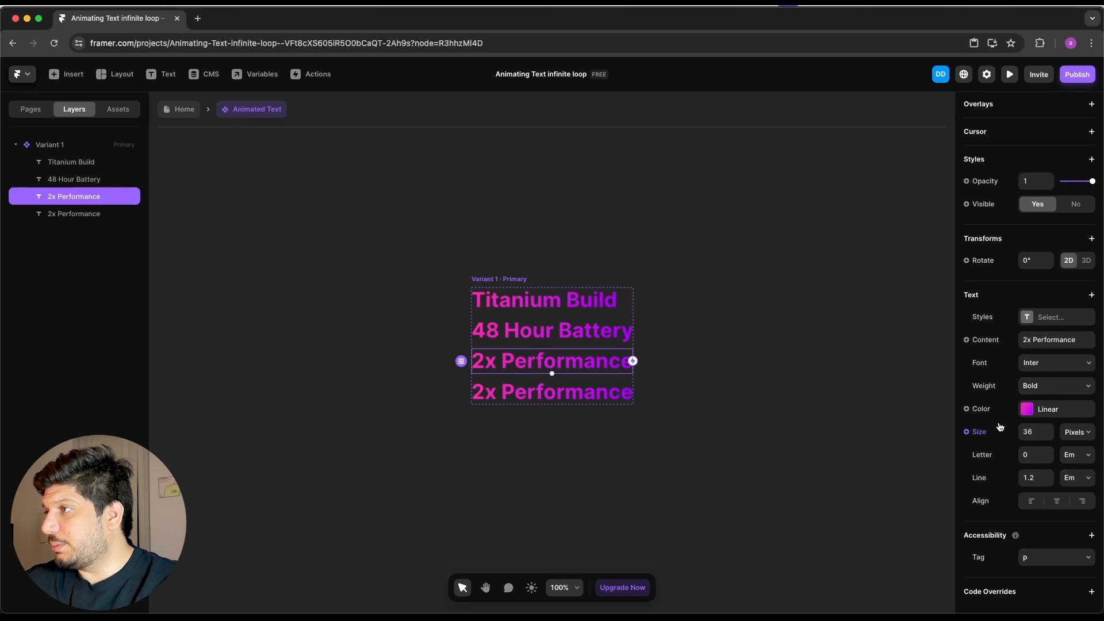
pyautogui.click(994, 339)
pyautogui.moveTo(992, 359)
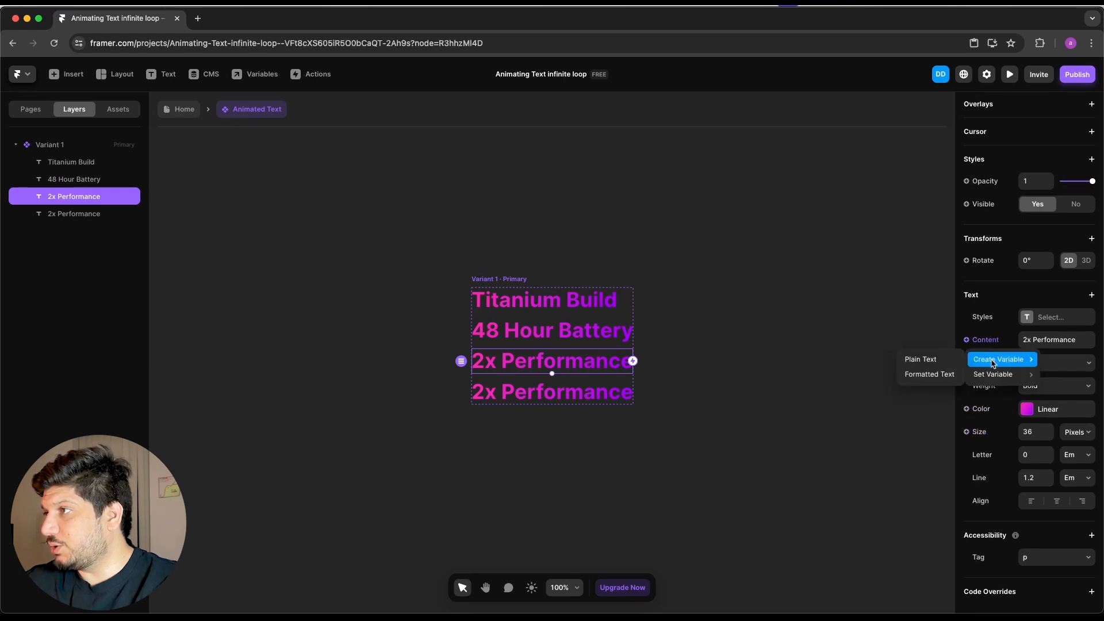
pyautogui.click(933, 362)
pyautogui.write('Tex')
pyautogui.click(661, 288)
pyautogui.click(662, 289)
pyautogui.doubleClick(665, 291)
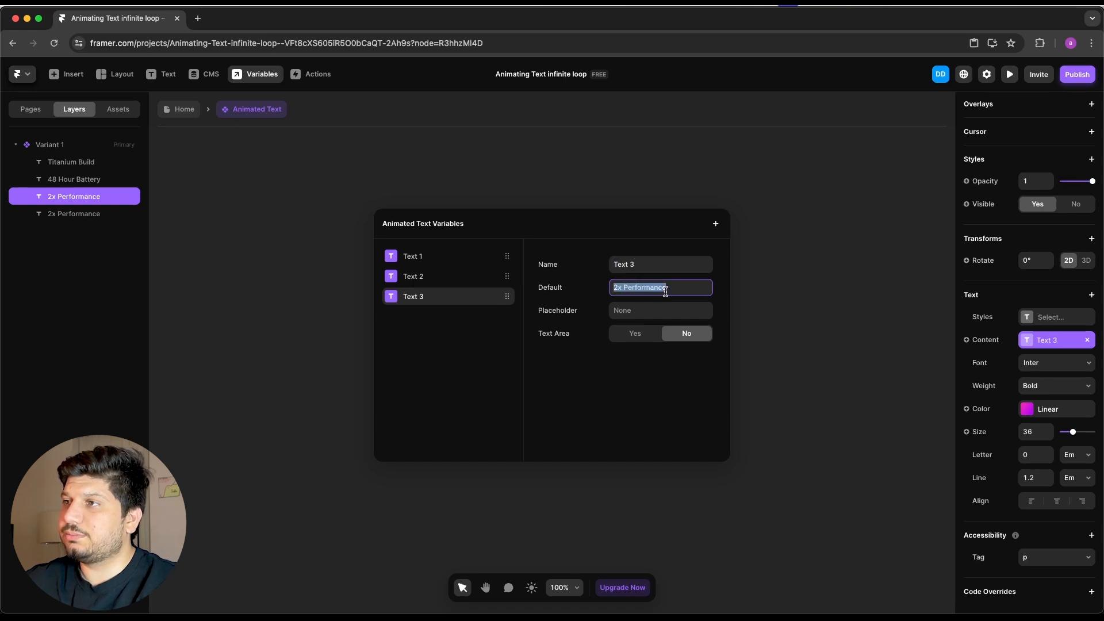
pyautogui.click(787, 309)
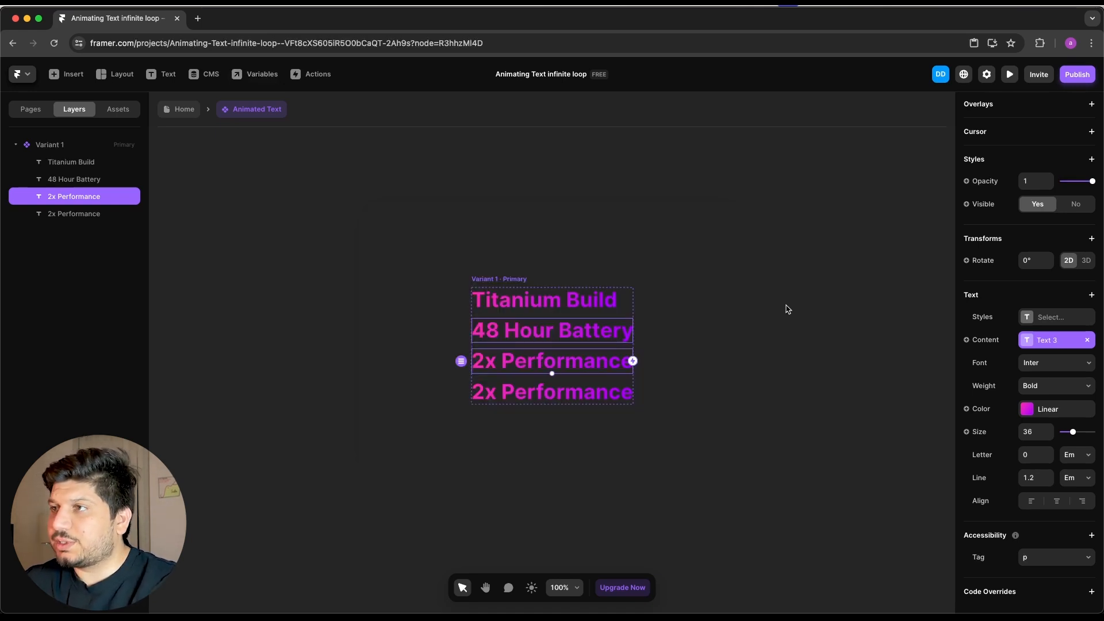
# Link the fourth line's content to the existing Text 1 variable.
pyautogui.click(578, 401)
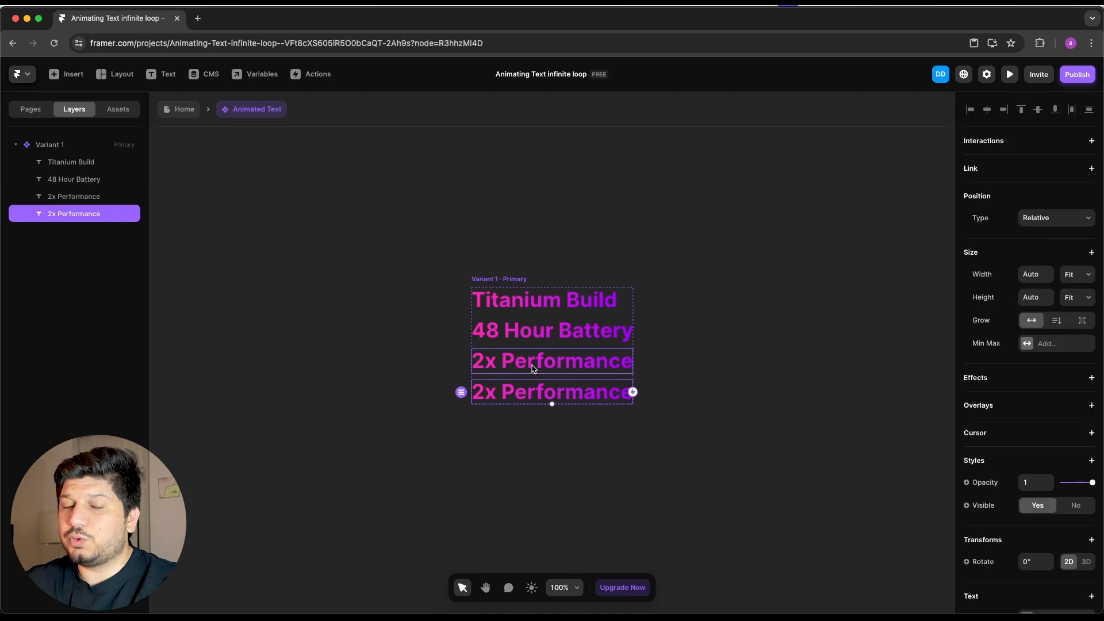
pyautogui.scroll(-5, 1061, 421)
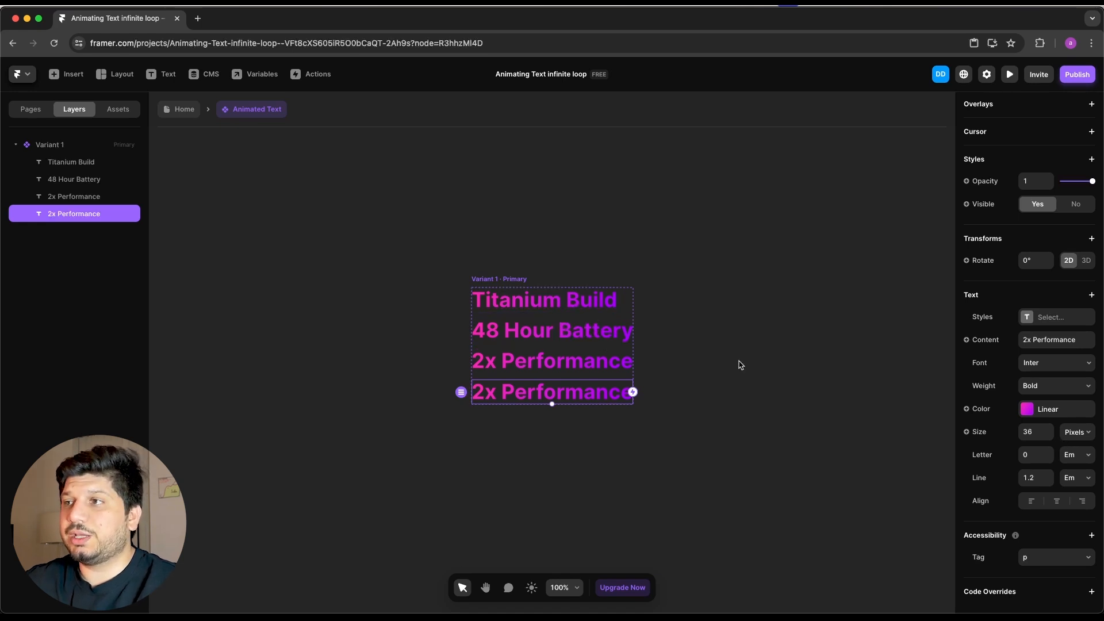
pyautogui.click(984, 340)
pyautogui.moveTo(975, 366)
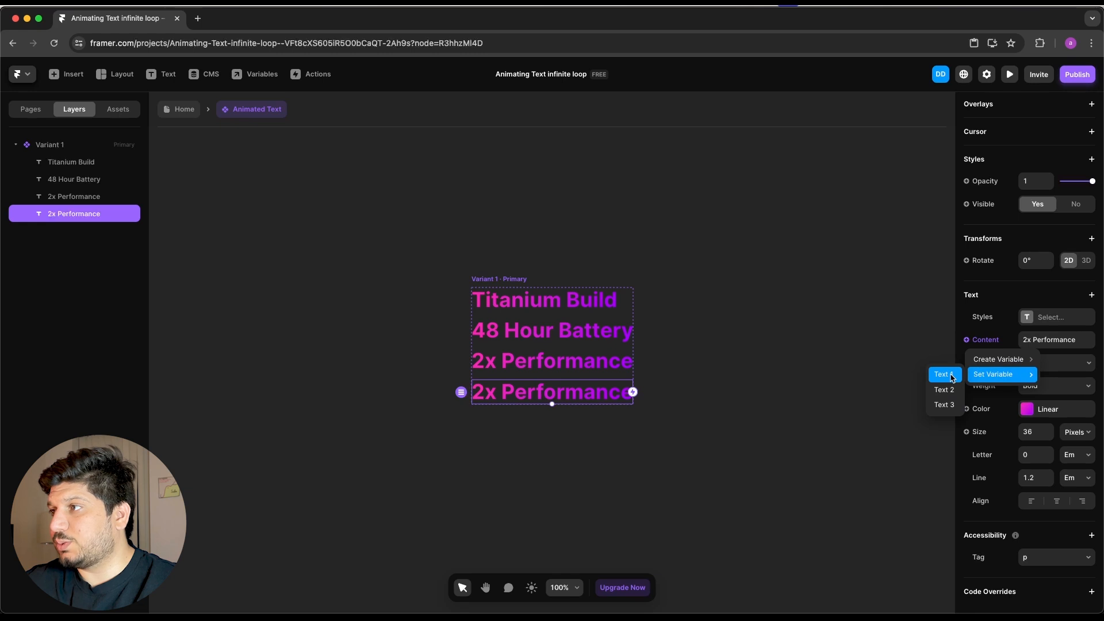
pyautogui.click(951, 375)
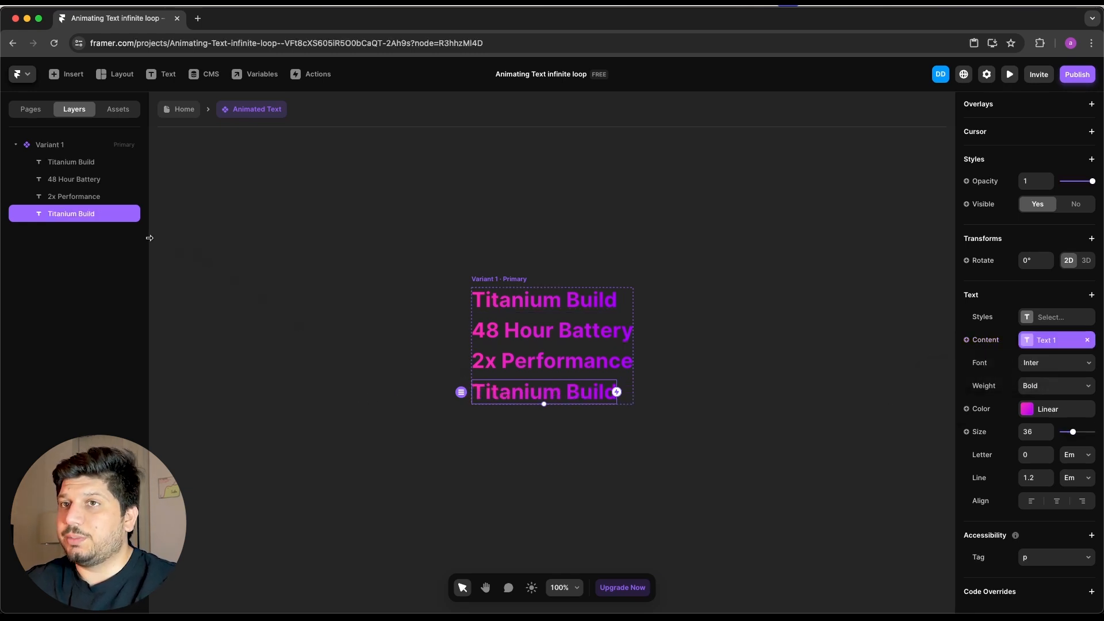
# Rename the fourth line's layer as Text 1 Copy and the third line's layer as Text 3.
pyautogui.doubleClick(88, 214)
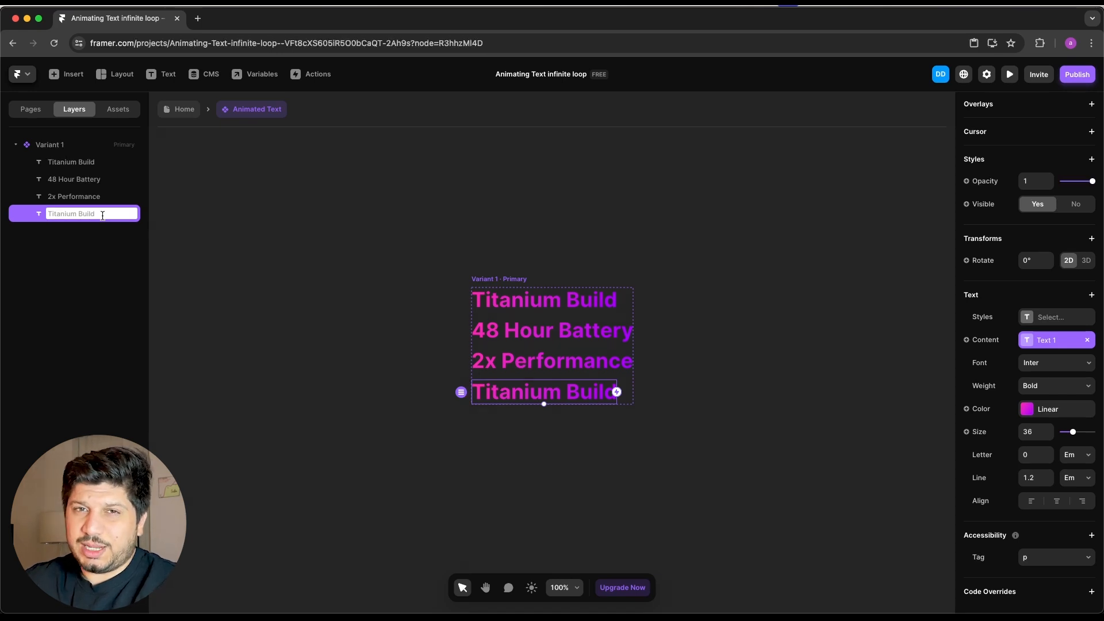
pyautogui.write('Text 1 Copy')
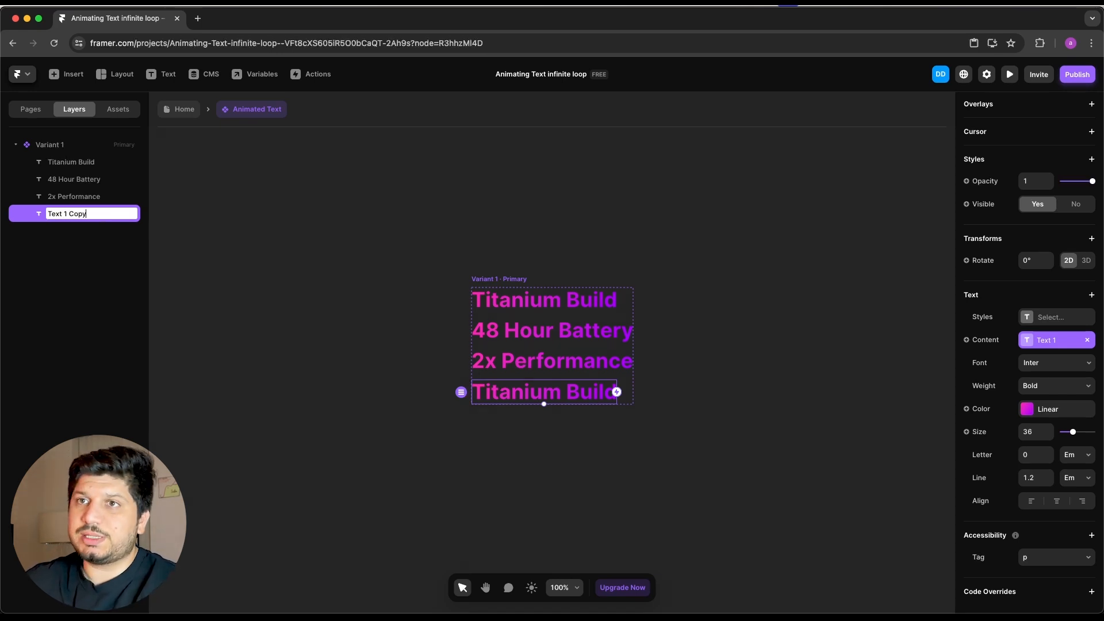
pyautogui.press('Return')
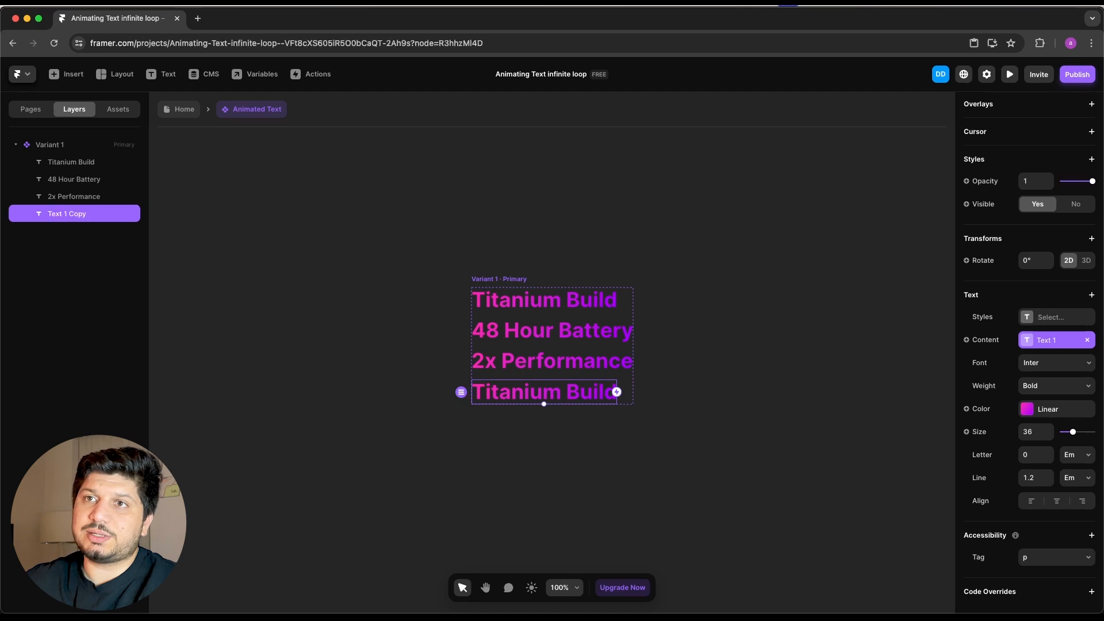
pyautogui.doubleClick(99, 196)
pyautogui.write('Text 3')
pyautogui.press('Return')
# Rename the 48 Hour Battery layer as Text 2 and the first Titanium Build layer as Text 1.
pyautogui.doubleClick(86, 180)
pyautogui.write('Tex')
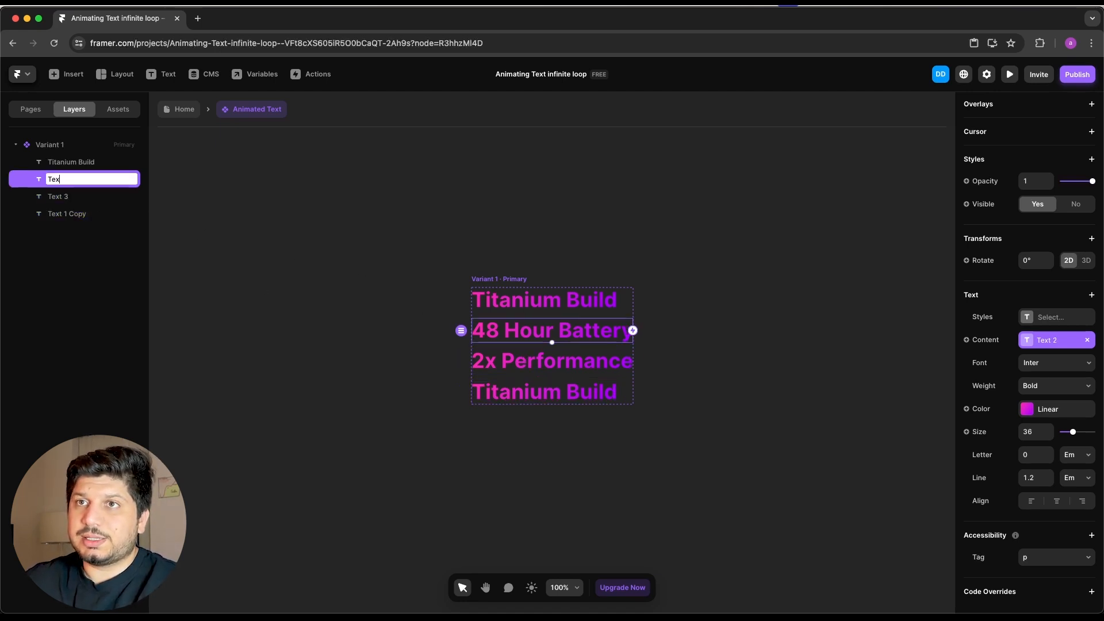
pyautogui.write('t 2')
pyautogui.press('Return')
pyautogui.doubleClick(87, 162)
pyautogui.write('Text ')
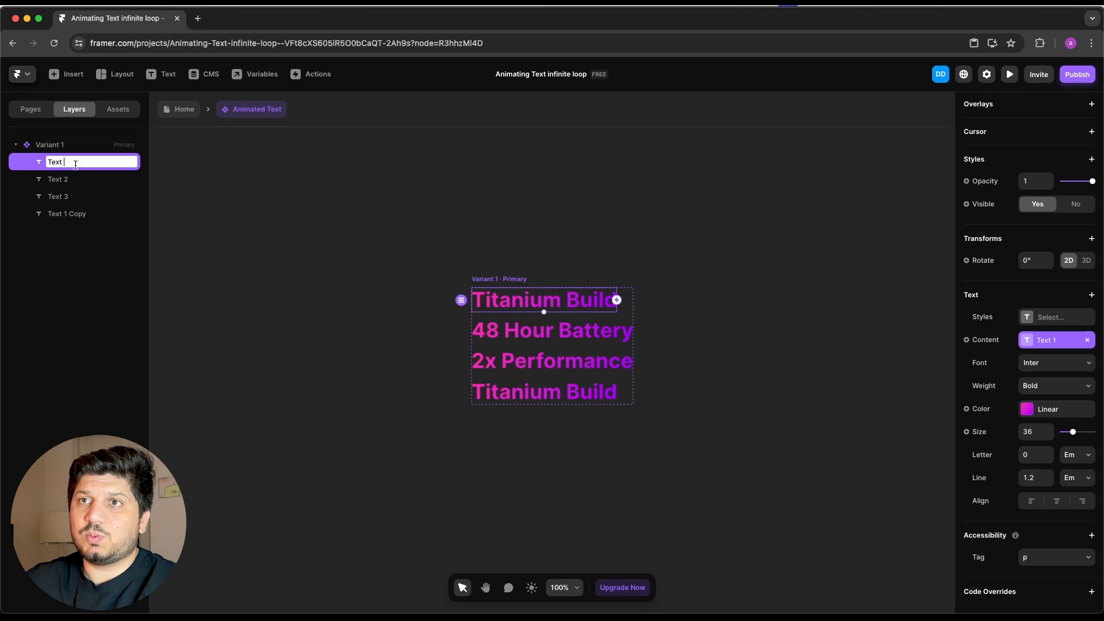
pyautogui.write('1')
pyautogui.click(239, 211)
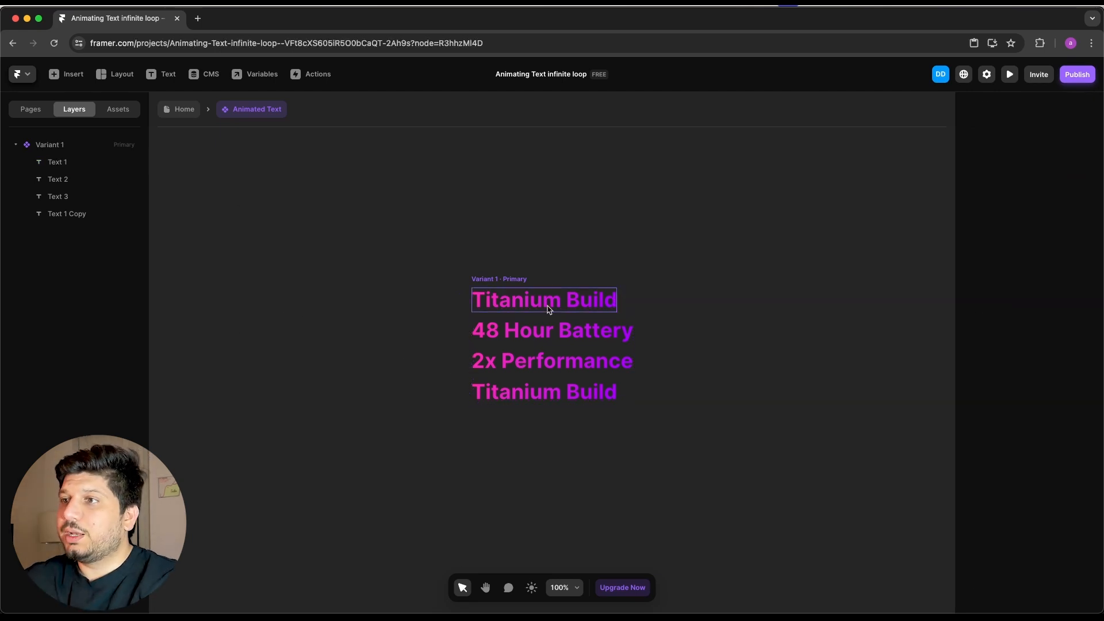
# Set the position type of the Text 2, Text 3 and Text 1 Copy layers to Absolute.
pyautogui.click(546, 318)
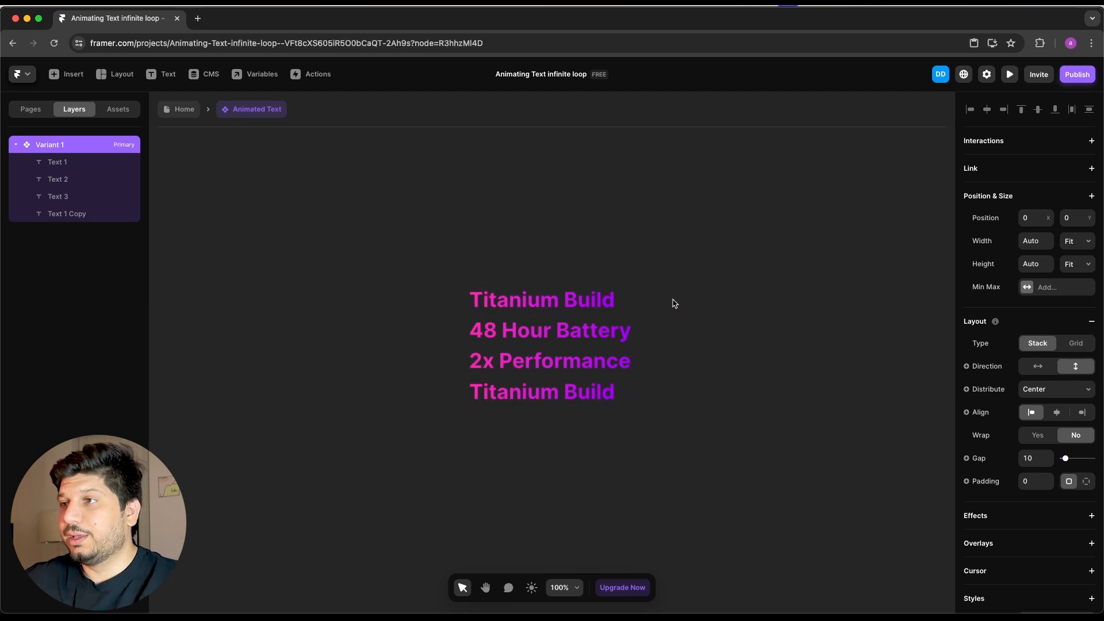
pyautogui.hscroll(2, 671, 303)
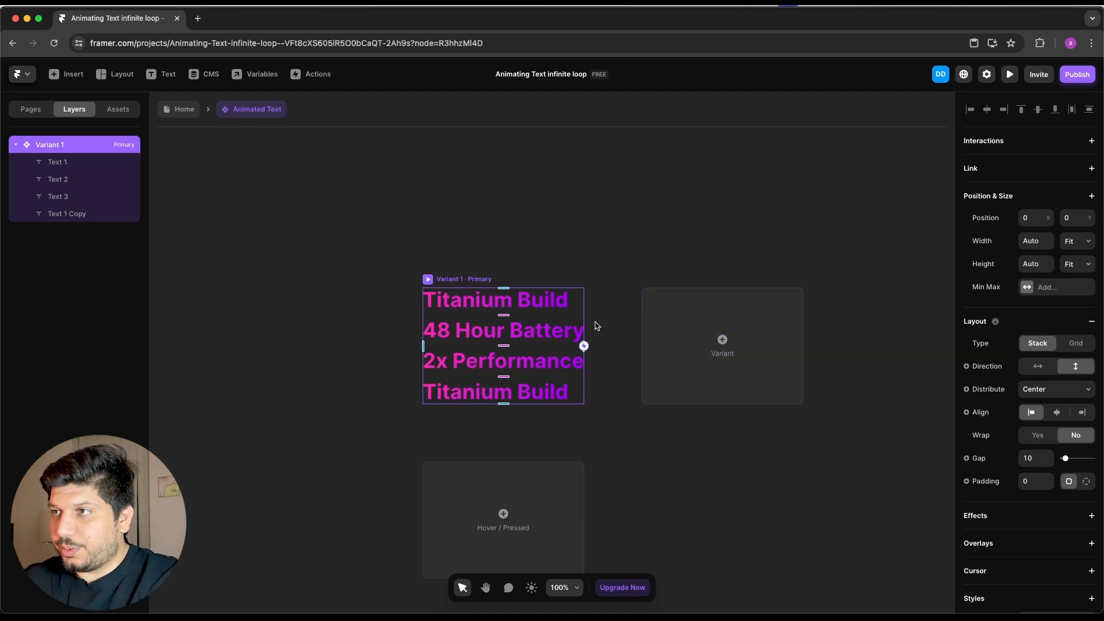
pyautogui.click(552, 333)
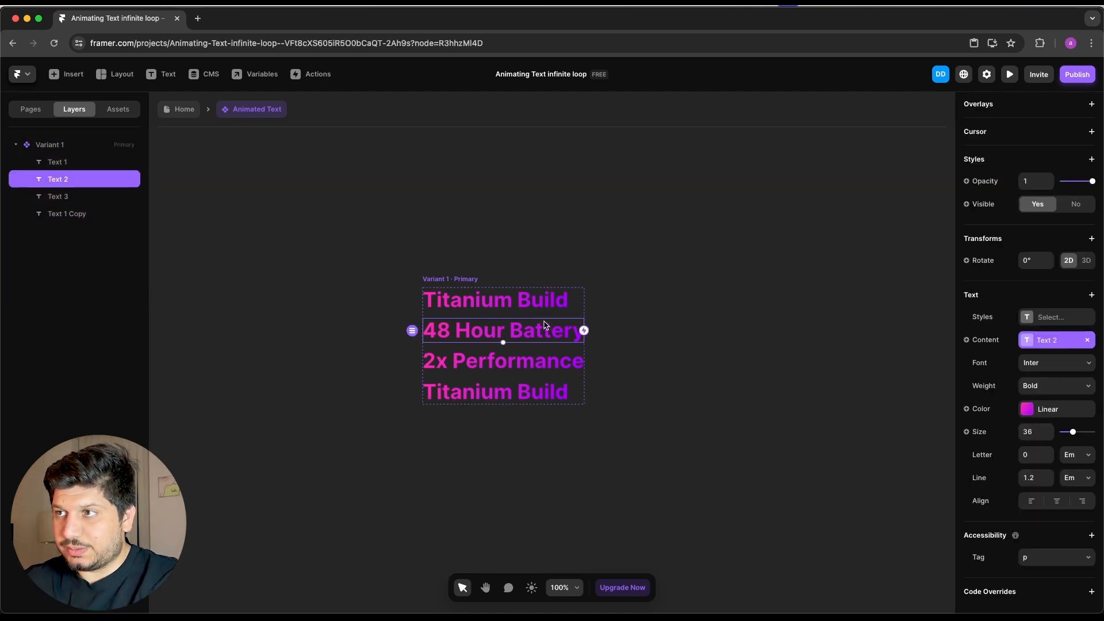
pyautogui.keyDown('shift'); pyautogui.click(549, 368); pyautogui.keyUp('shift')
pyautogui.keyDown('shift'); pyautogui.click(546, 397); pyautogui.keyUp('shift')
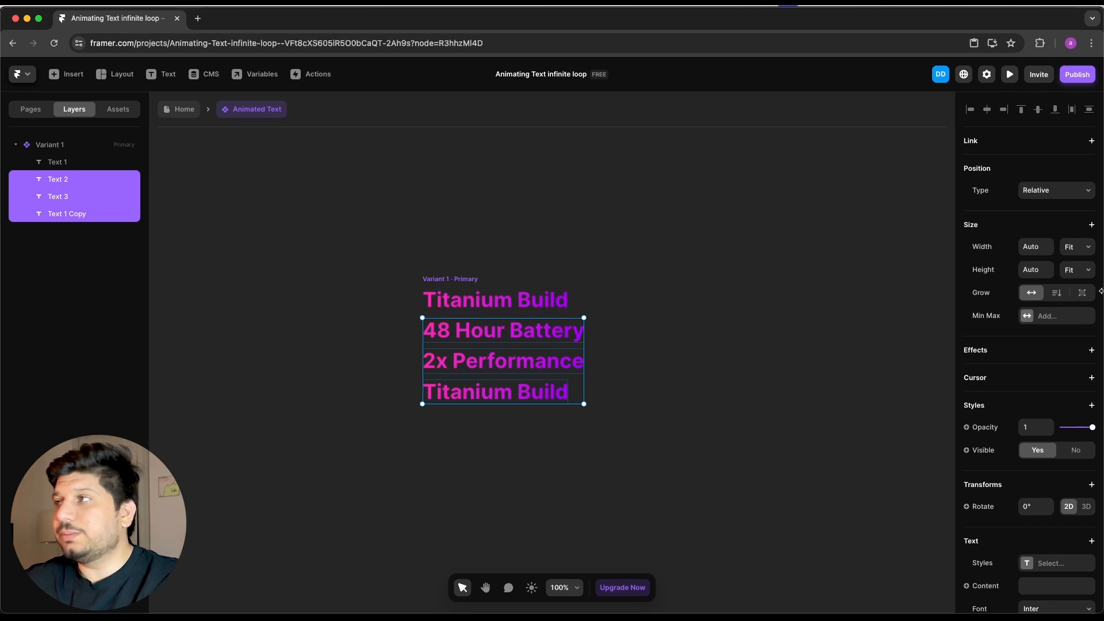
pyautogui.click(1047, 195)
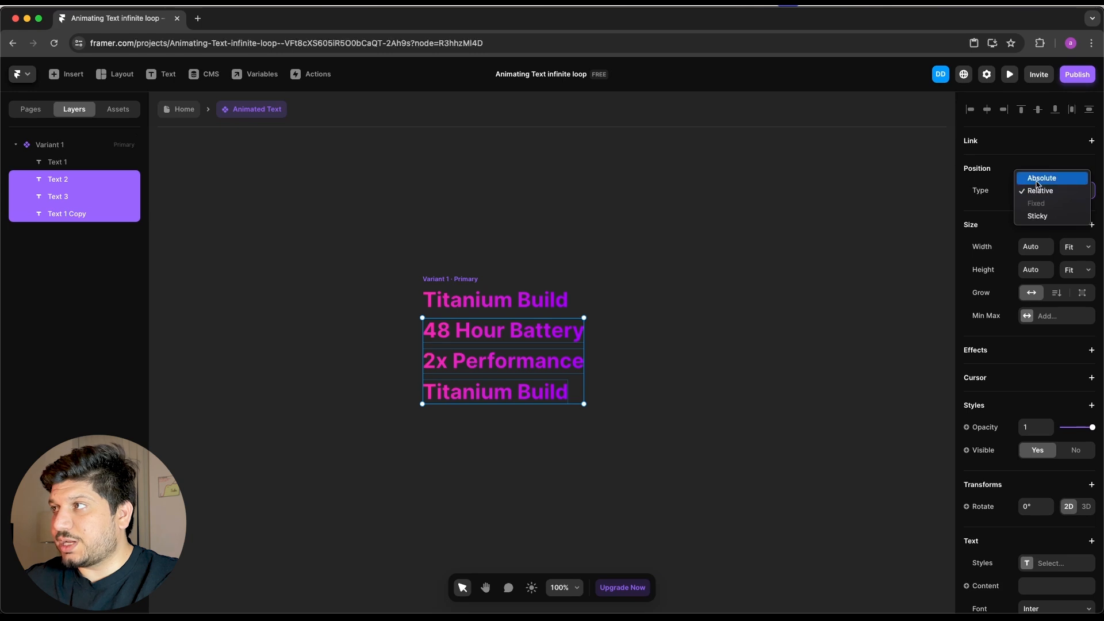
pyautogui.click(1042, 183)
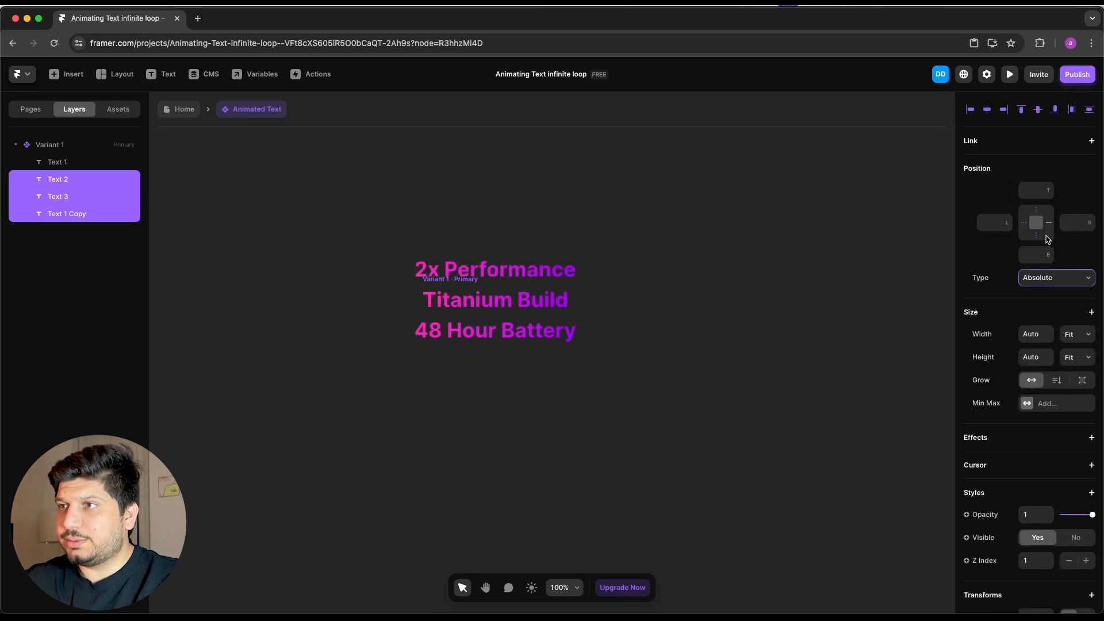
# Move the Text 2, Text 3 and Text 1 Copy lines together so they sit directly beneath the Text 1 line.
pyautogui.moveTo(517, 336); pyautogui.dragTo(517, 391)
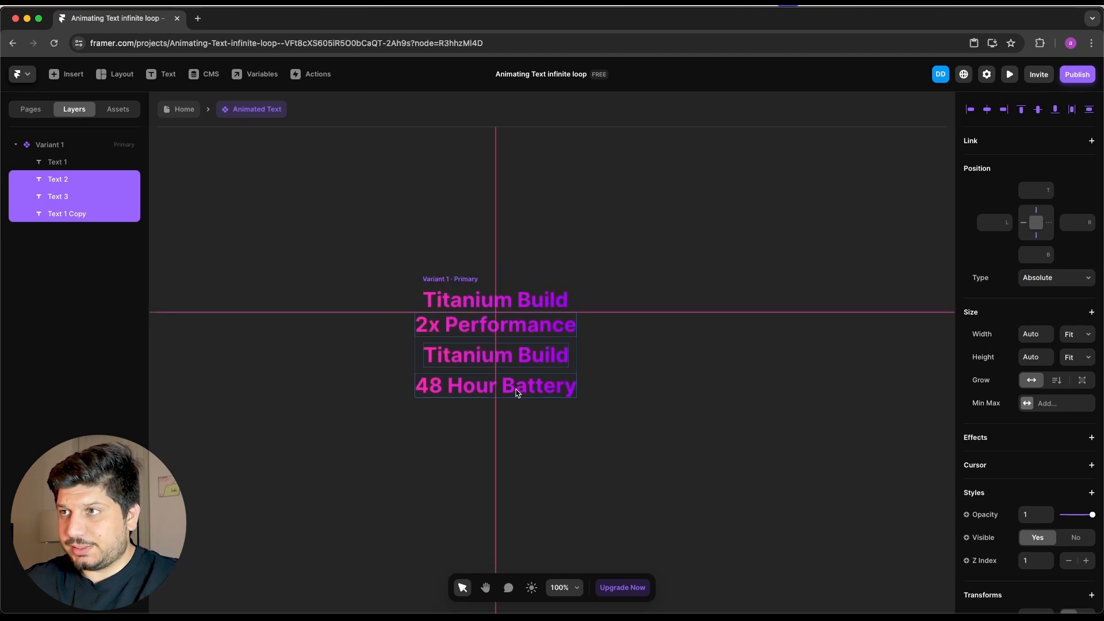
pyautogui.moveTo(516, 389); pyautogui.dragTo(537, 420)
pyautogui.scroll(3, 489, 328)
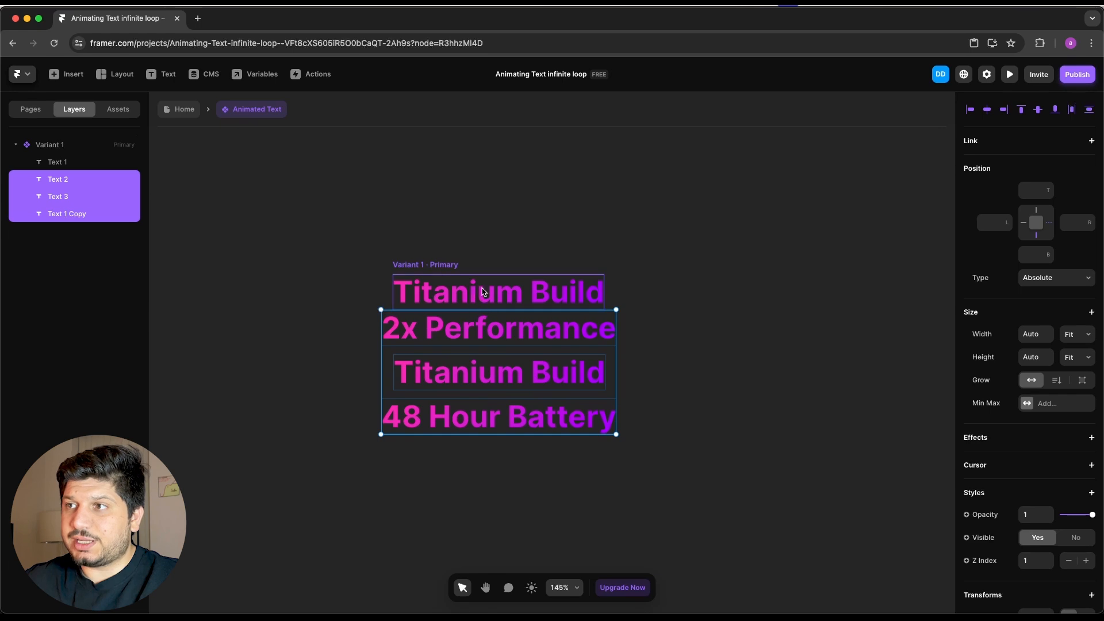
pyautogui.click(701, 369)
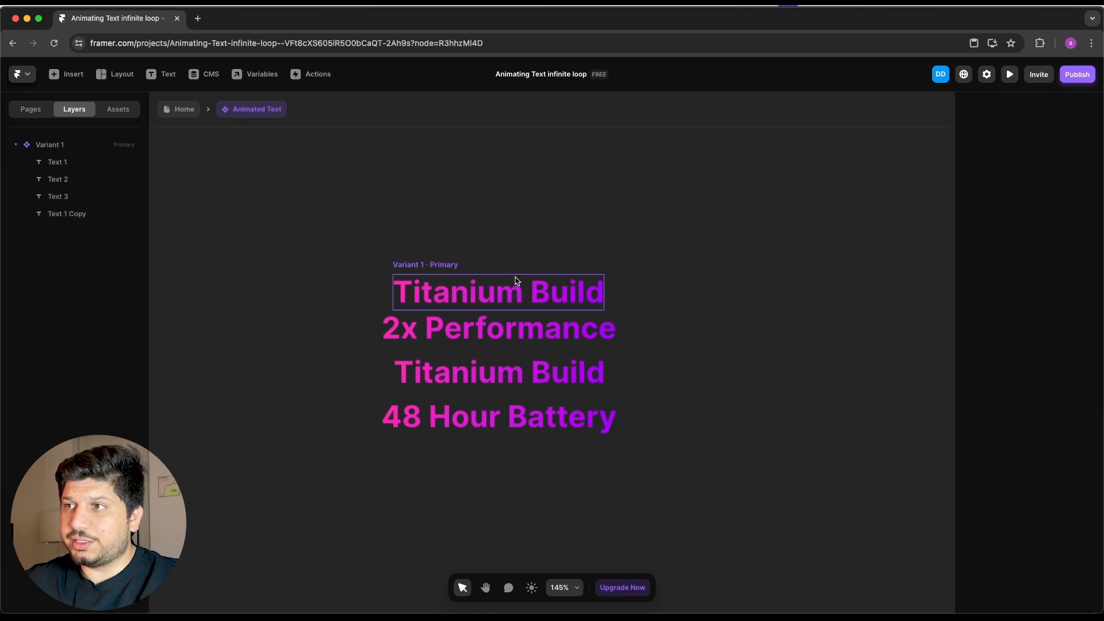
# Close the gaps in Variant 1 by moving Text 1 Copy directly under 2x Performance and 48 Hour Battery directly under Text 1 Copy.
pyautogui.click(499, 375)
pyautogui.moveTo(522, 374); pyautogui.dragTo(521, 373)
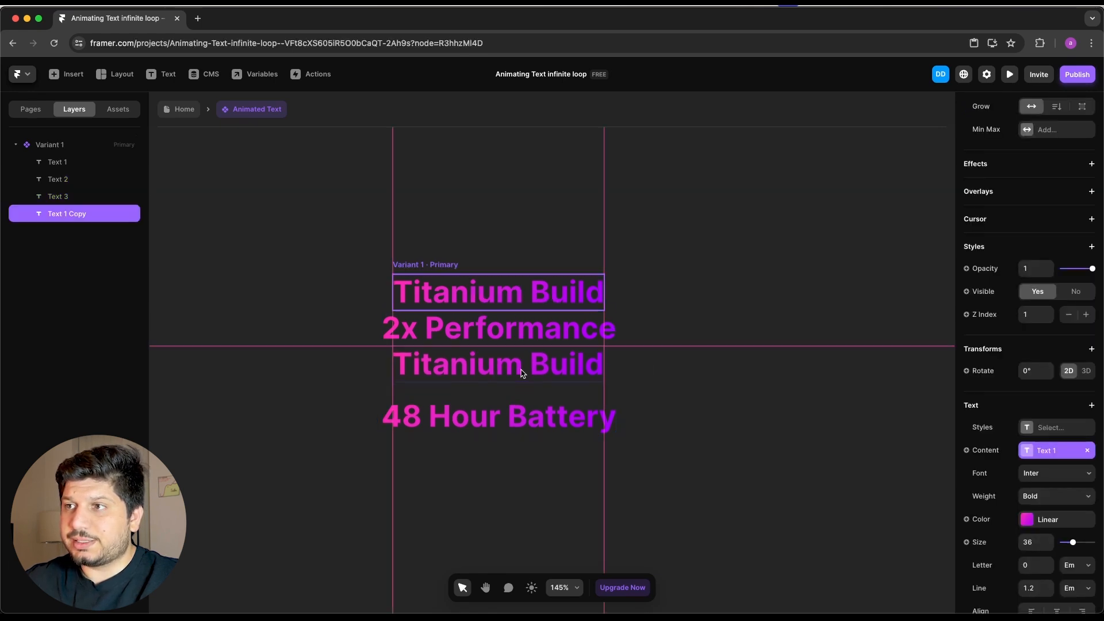
pyautogui.click(530, 425)
pyautogui.moveTo(530, 424); pyautogui.dragTo(530, 408)
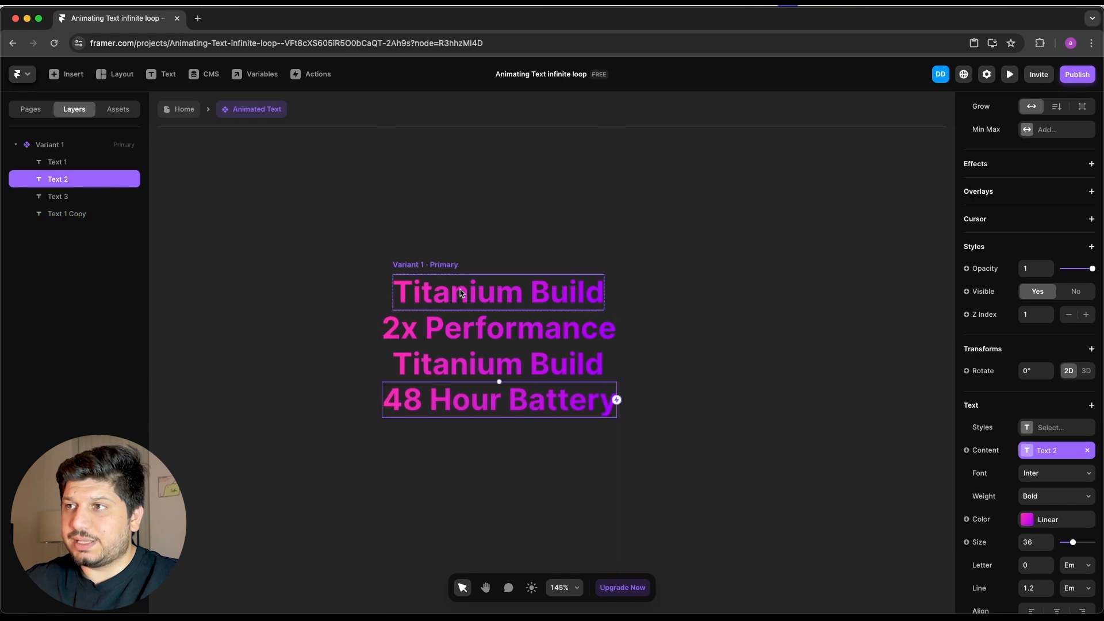
pyautogui.click(491, 319)
pyautogui.click(497, 365)
pyautogui.click(507, 384)
pyautogui.click(523, 363)
pyautogui.click(528, 332)
pyautogui.click(529, 295)
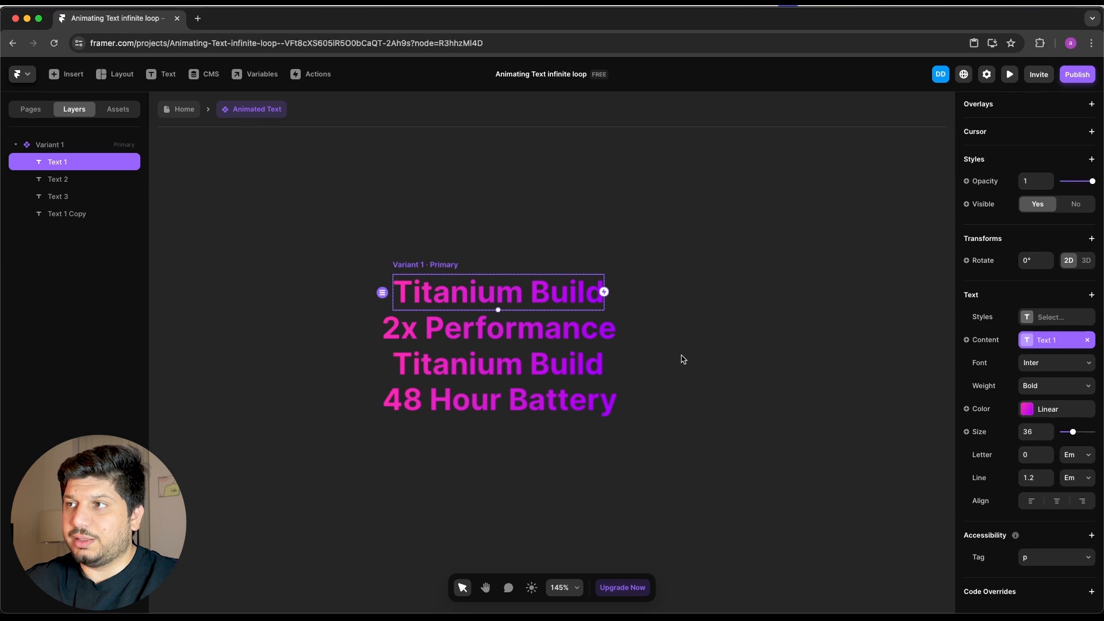
pyautogui.click(683, 360)
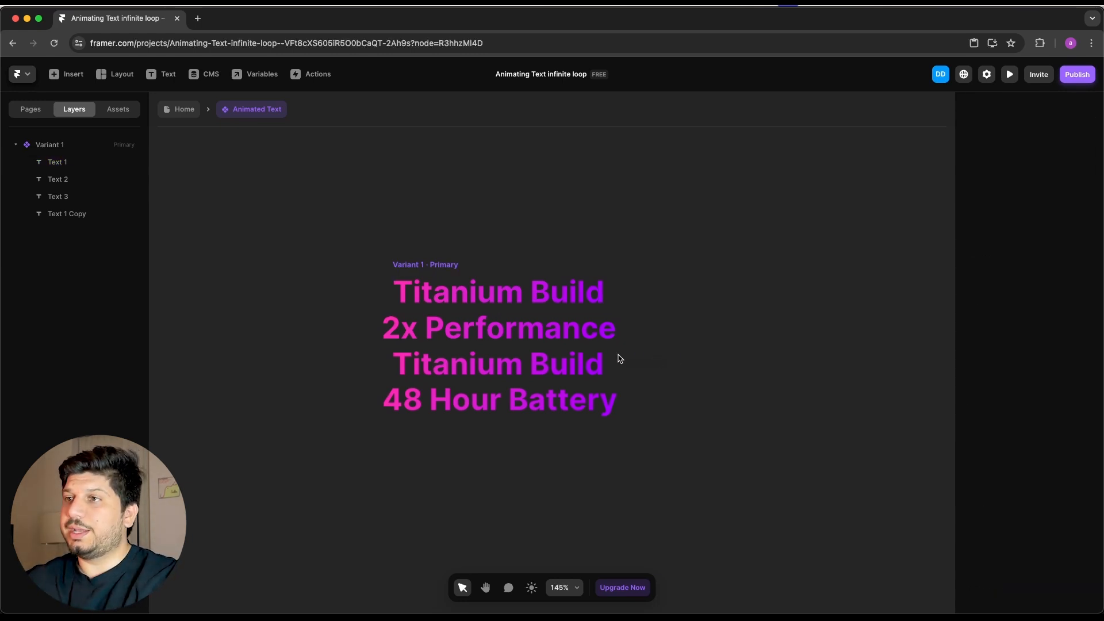
# Add a second variant to the Animated Text component based on Variant 1.
pyautogui.scroll(-3, 656, 345)
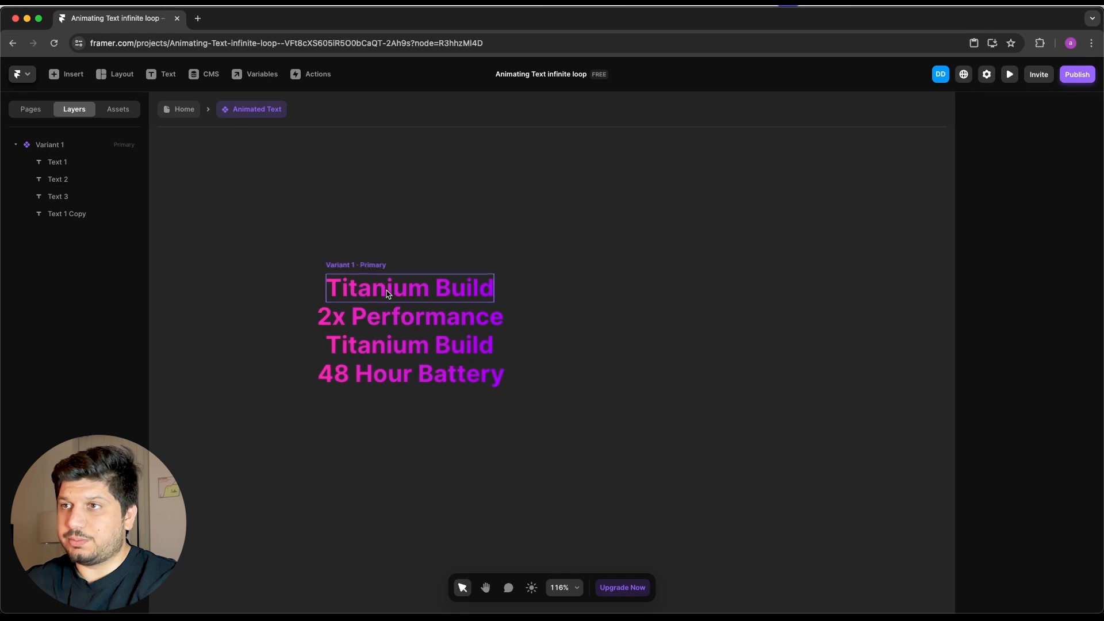
pyautogui.click(387, 293)
pyautogui.click(35, 146)
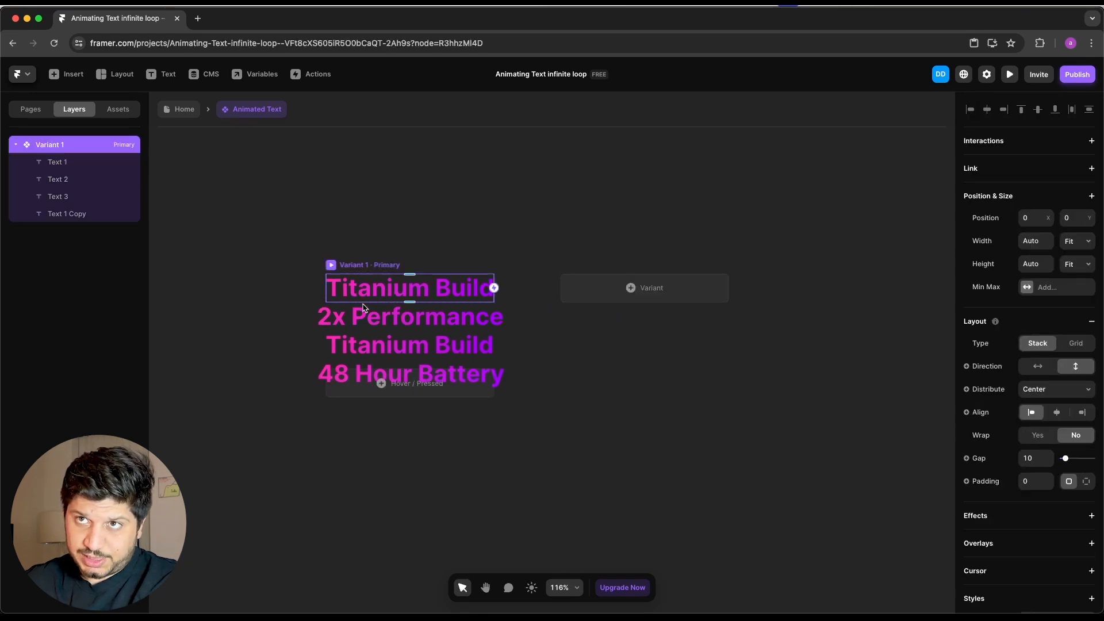
pyautogui.click(667, 297)
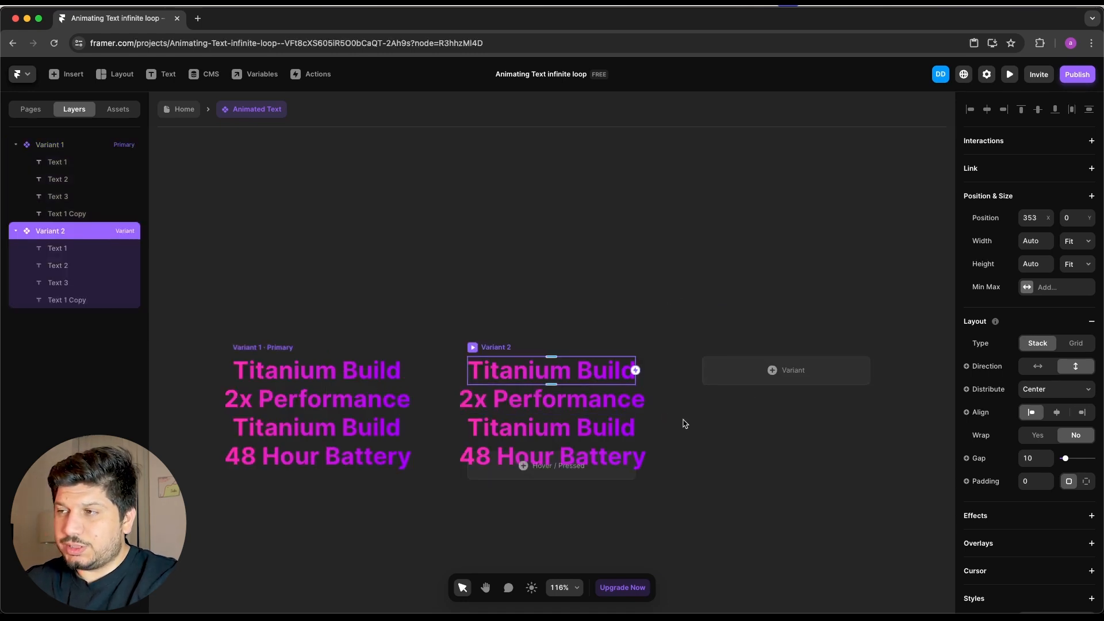
# Set Text 1 in Variant 2 to Absolute position and move it above the variant's frame, to a top offset of about -52.
pyautogui.click(631, 382)
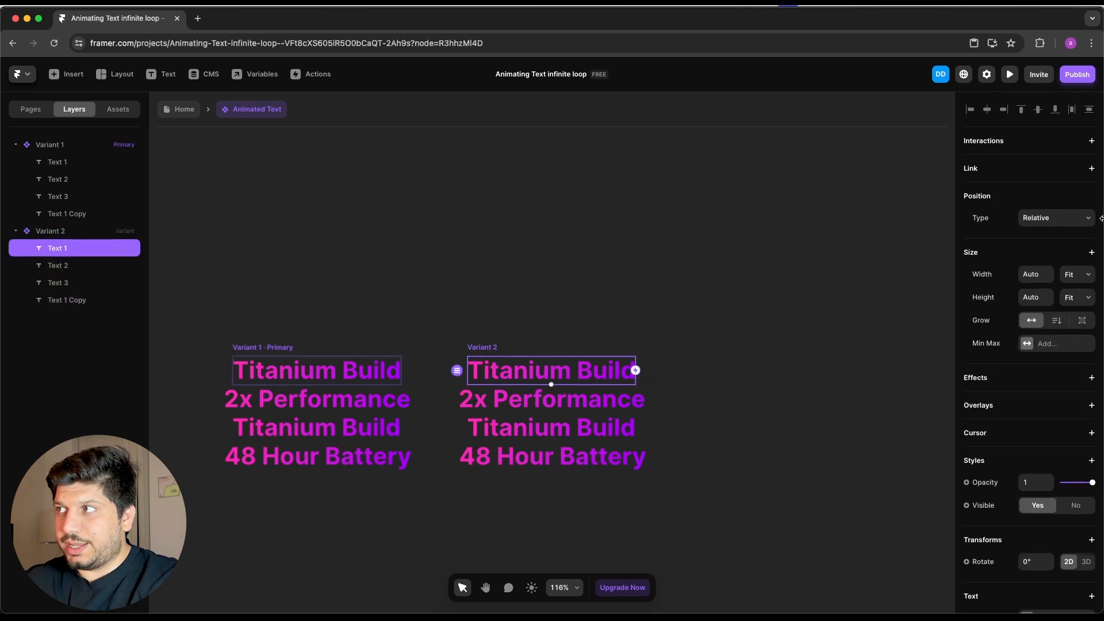
pyautogui.click(1072, 224)
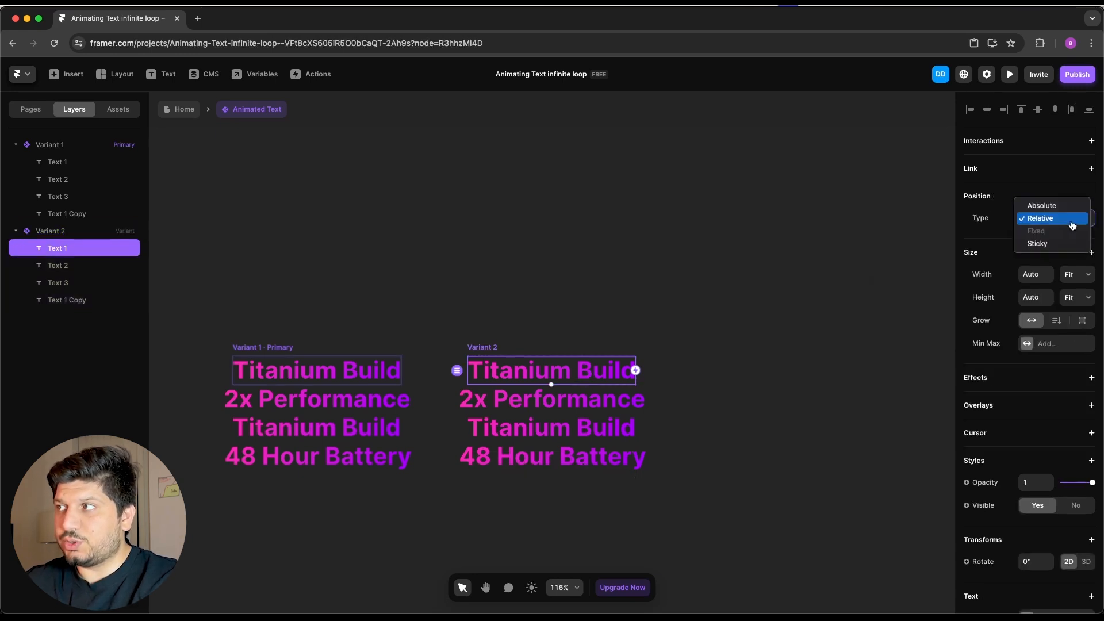
pyautogui.click(1069, 221)
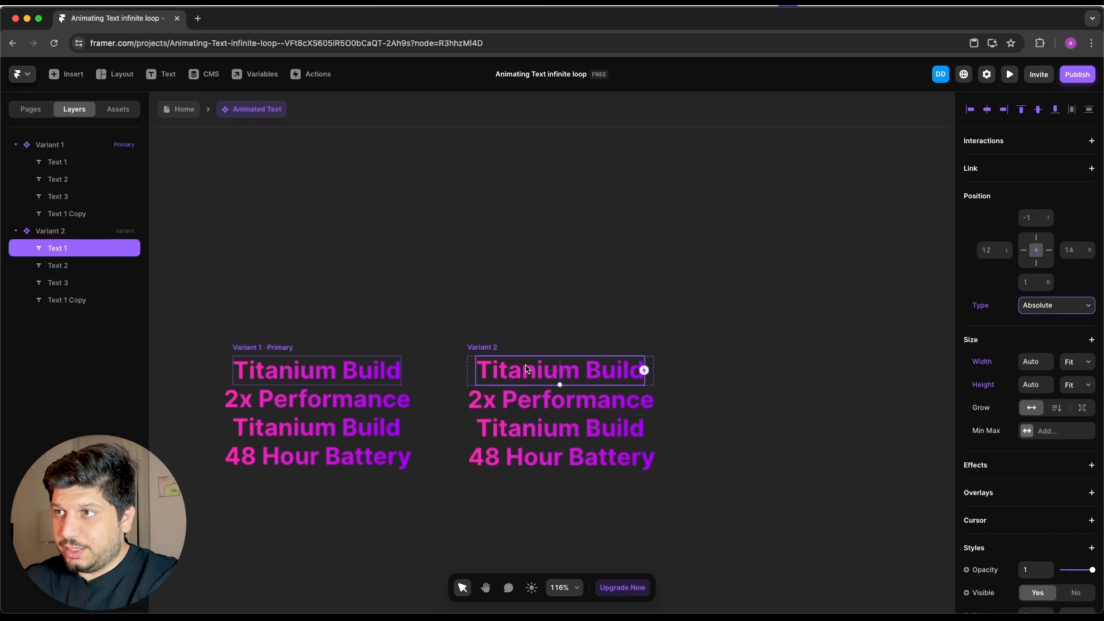
pyautogui.moveTo(595, 372); pyautogui.dragTo(594, 338)
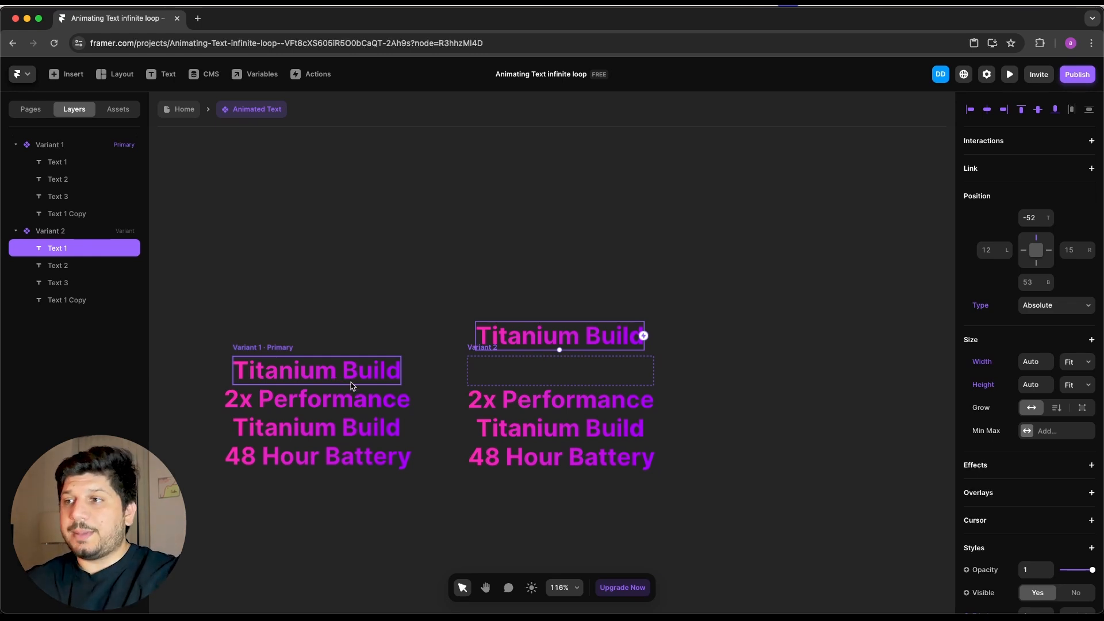
# Set the position type of the 2x Performance line (Text 3) in Variant 2 to Relative.
pyautogui.click(487, 405)
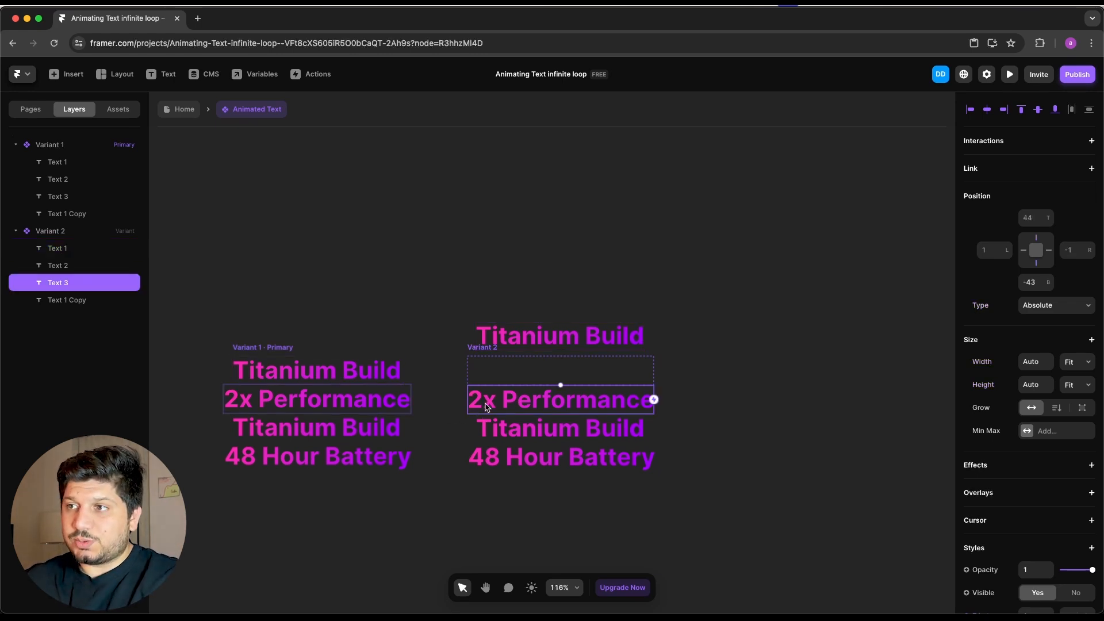
pyautogui.click(1059, 305)
pyautogui.click(1061, 320)
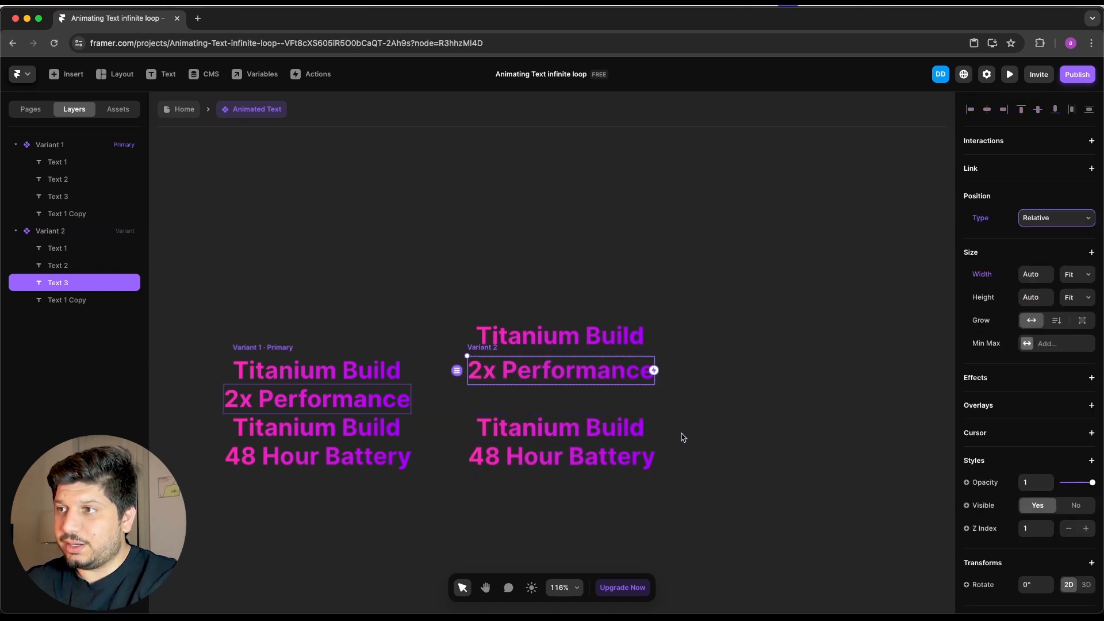
# Move the Text 1 Copy and 48 Hour Battery lines of Variant 2 up together, directly beneath 2x Performance.
pyautogui.click(639, 428)
pyautogui.keyDown('shift'); pyautogui.click(594, 463); pyautogui.keyUp('shift')
pyautogui.moveTo(599, 451); pyautogui.dragTo(599, 394)
# Move Text 1 in Variant 2 down to a top offset of -43, directly above the 2x Performance line.
pyautogui.click(604, 340)
pyautogui.moveTo(603, 335); pyautogui.dragTo(607, 336)
pyautogui.moveTo(609, 337)
pyautogui.mouseDown()
pyautogui.moveTo(601, 349)
pyautogui.moveTo(612, 349)
pyautogui.mouseUp()
pyautogui.click(596, 338)
pyautogui.click(596, 348)
pyautogui.scroll(4, 582, 346)
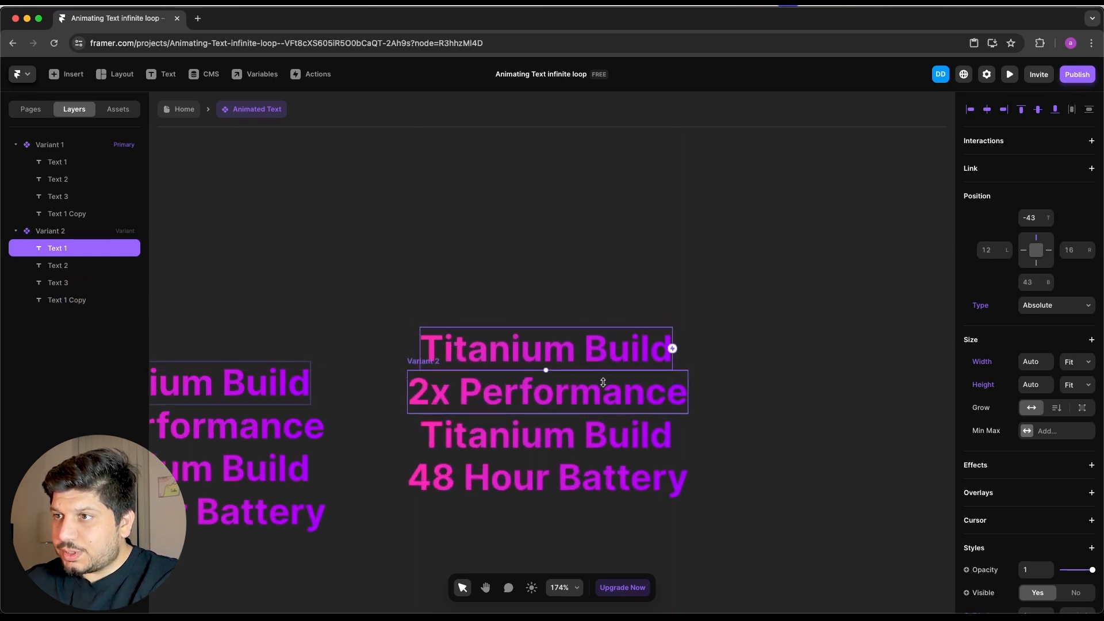
# Fine-tune the alignment of the Text 1 Copy and 48 Hour Battery lines with the rest of the Variant 2 stack.
pyautogui.moveTo(603, 435); pyautogui.dragTo(627, 485)
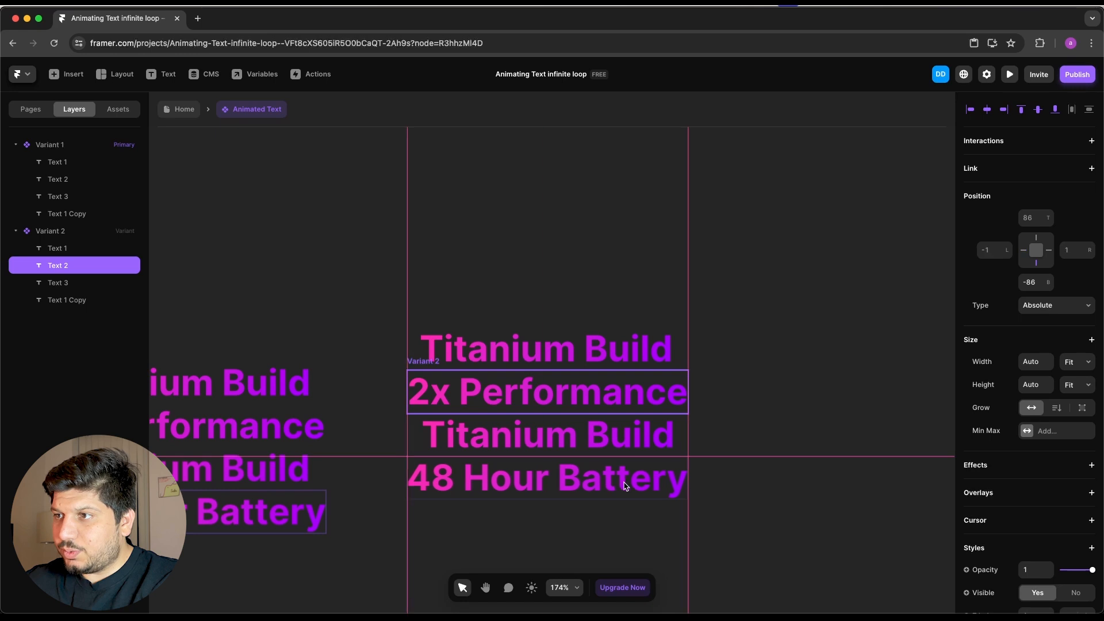
pyautogui.moveTo(624, 486); pyautogui.dragTo(622, 486)
pyautogui.click(739, 437)
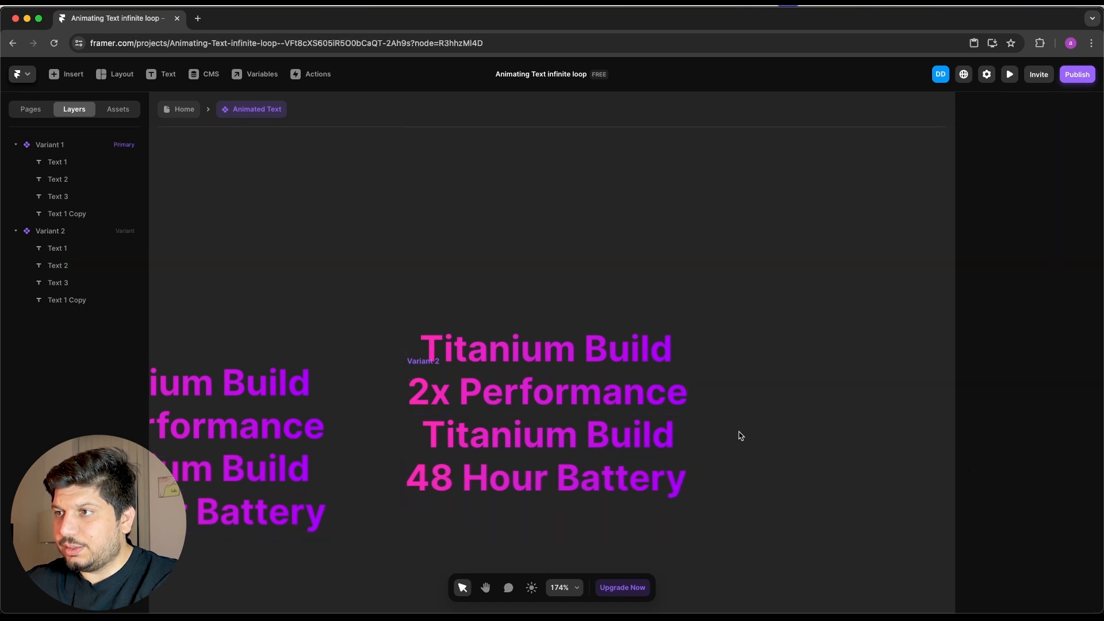
pyautogui.scroll(-4, 739, 436)
pyautogui.moveTo(801, 463); pyautogui.dragTo(712, 440)
pyautogui.press('v')
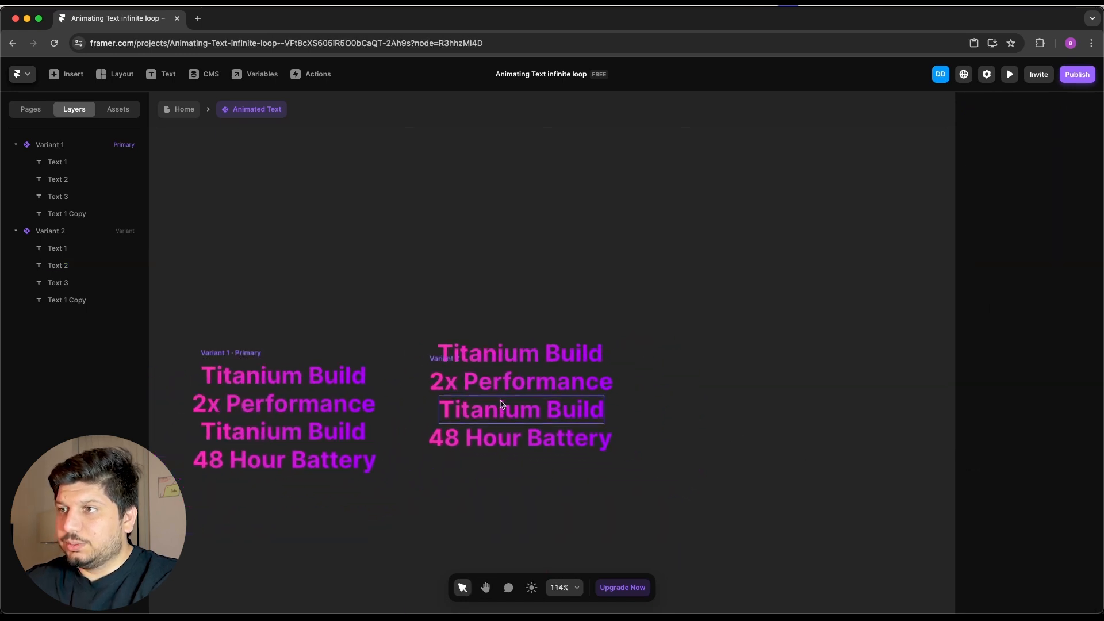
# Add a third variant to the component based on Variant 2.
pyautogui.click(504, 382)
pyautogui.click(86, 236)
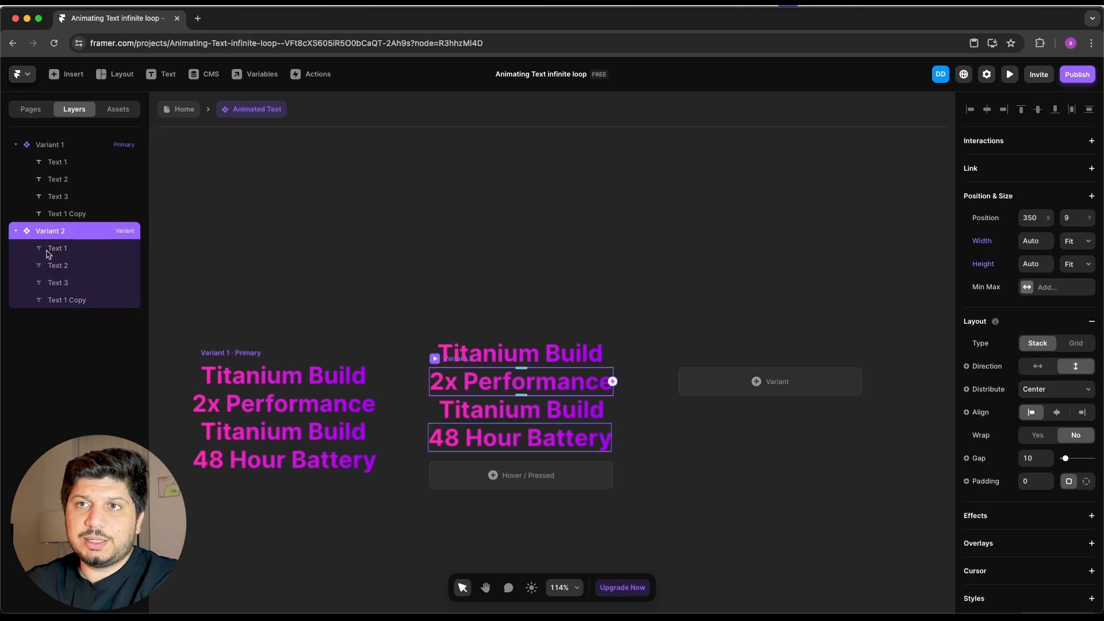
pyautogui.click(747, 388)
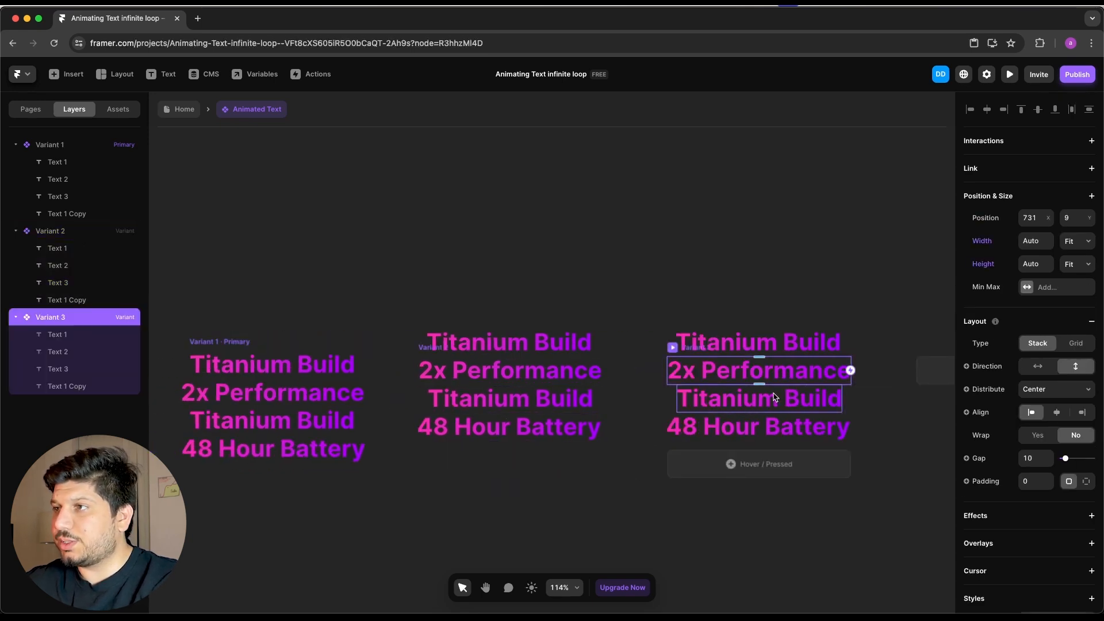
pyautogui.hscroll(2, 774, 397)
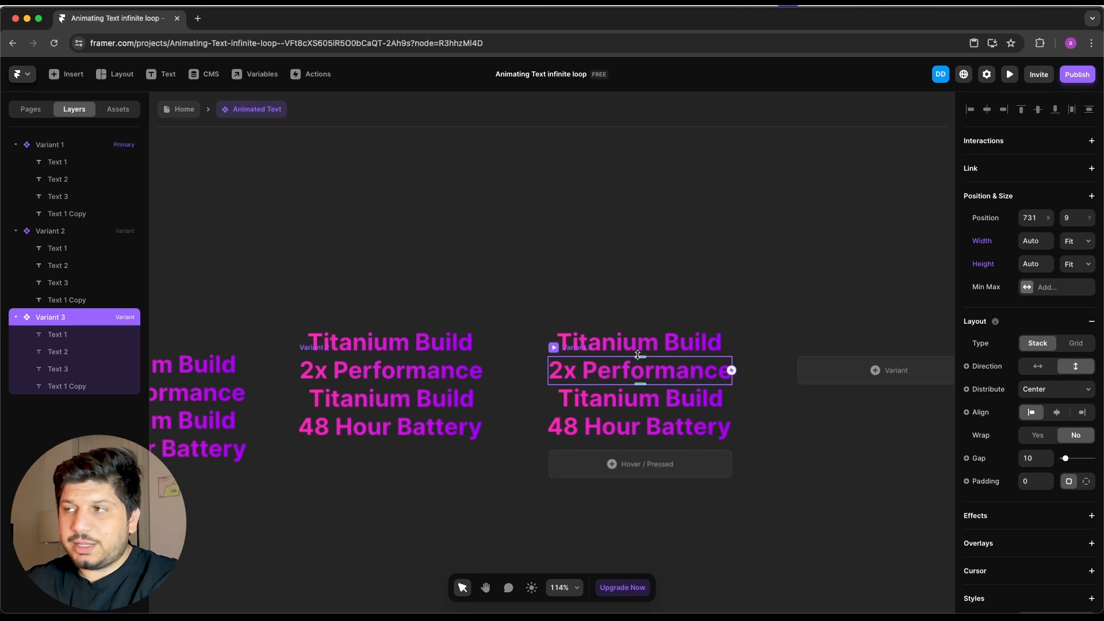
# Set the position type of the 2x Performance line (Text 3) in Variant 3 to Absolute.
pyautogui.click(627, 368)
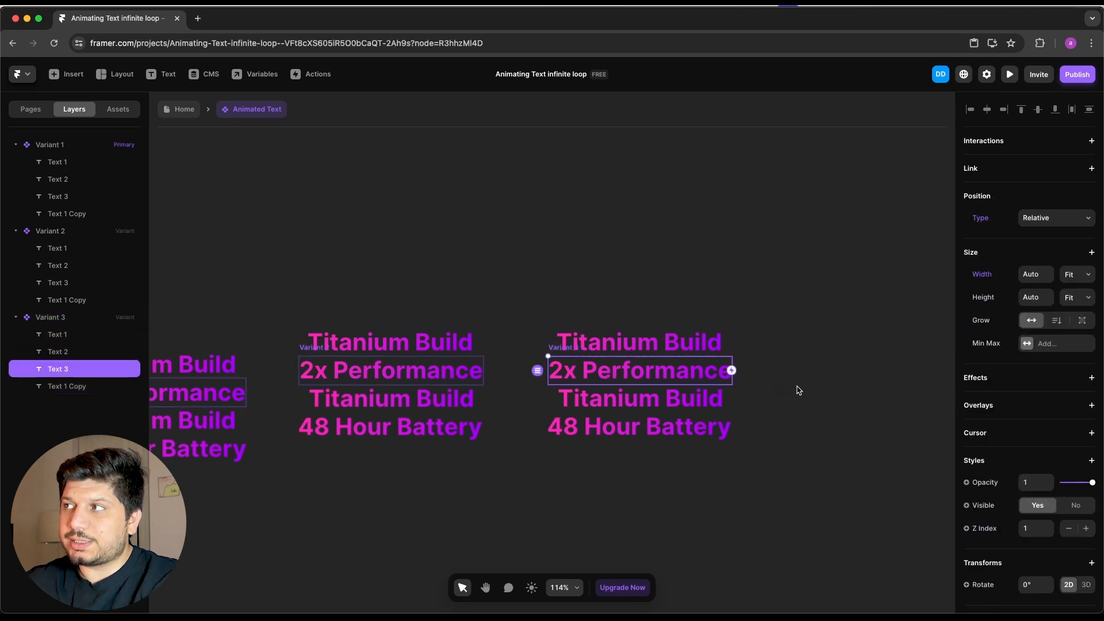
pyautogui.click(1084, 219)
pyautogui.click(1059, 210)
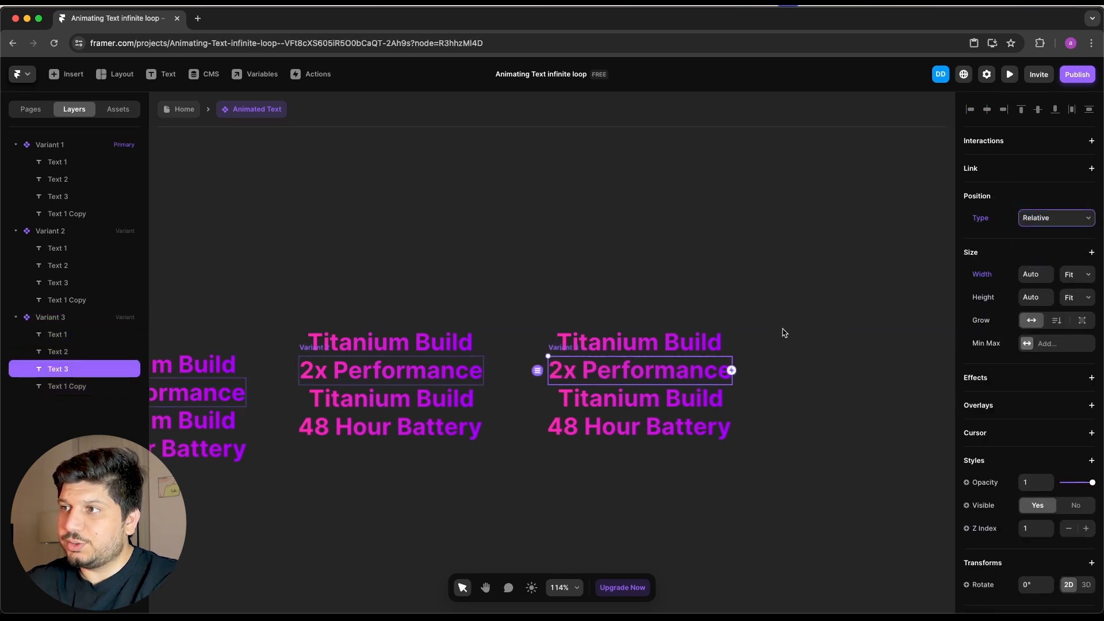
pyautogui.keyDown('shift'); pyautogui.click(698, 344); pyautogui.keyUp('shift')
pyautogui.moveTo(672, 347); pyautogui.dragTo(682, 329)
pyautogui.press('super+z')
# Move the Text 1 and 2x Performance lines of Variant 3 up together until both sit well above the variant's frame.
pyautogui.click(681, 347)
pyautogui.keyDown('shift'); pyautogui.click(697, 375); pyautogui.keyUp('shift')
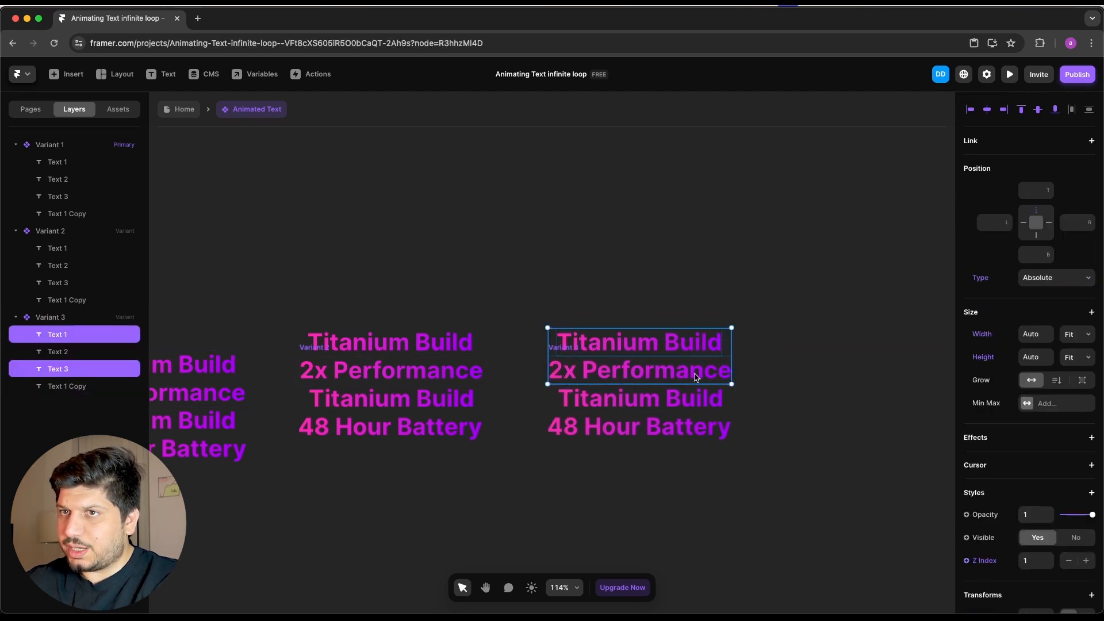
pyautogui.hotkey('shift', 'Up')
pyautogui.hotkey('shift', 'Up')
pyautogui.hotkey('shift', 'Up')
pyautogui.hotkey('shift', 'Up')
pyautogui.hotkey('shift', 'Up')
pyautogui.hotkey('shift', 'Up')
pyautogui.hotkey('shift', 'Up')
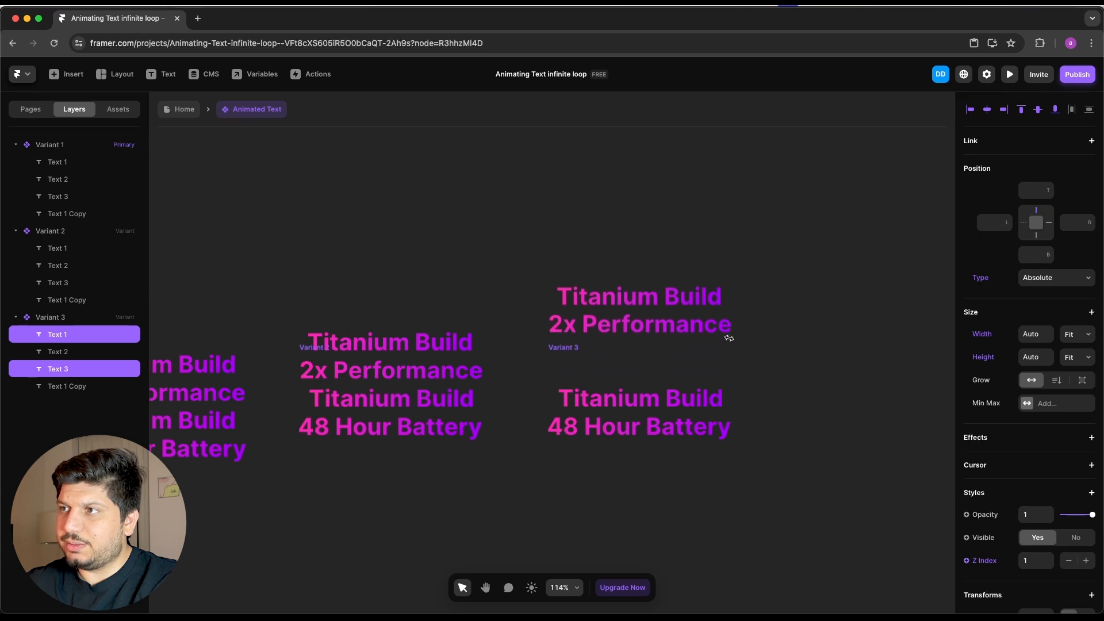
pyautogui.hotkey('shift', 'Up')
pyautogui.hotkey('shift', 'Up')
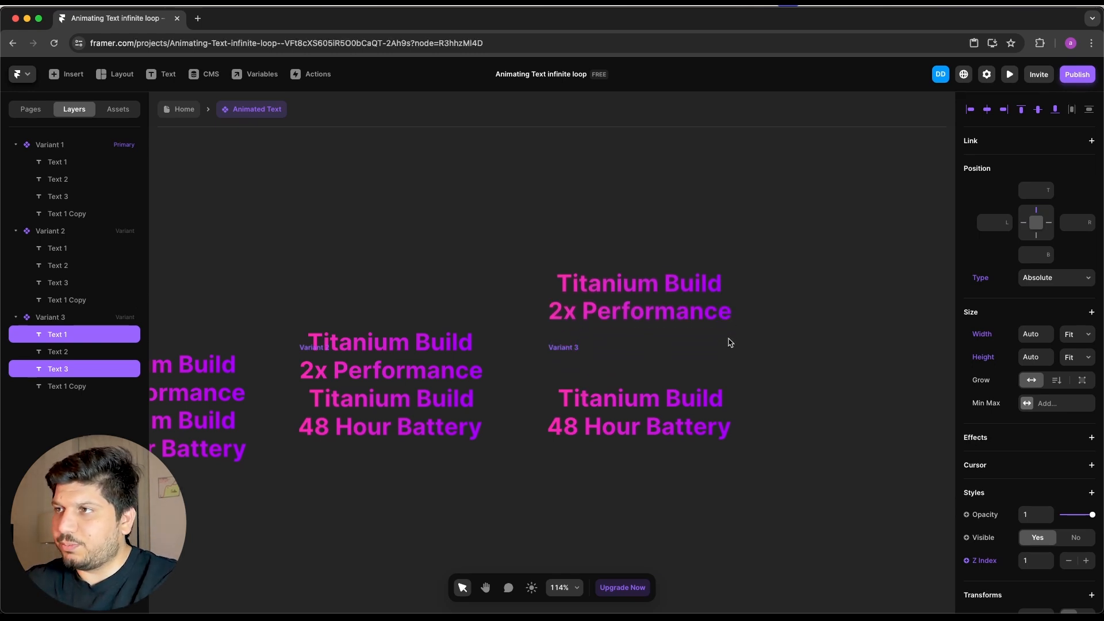
# Set the position type of Text 1 Copy in Variant 3 to Relative.
pyautogui.click(633, 406)
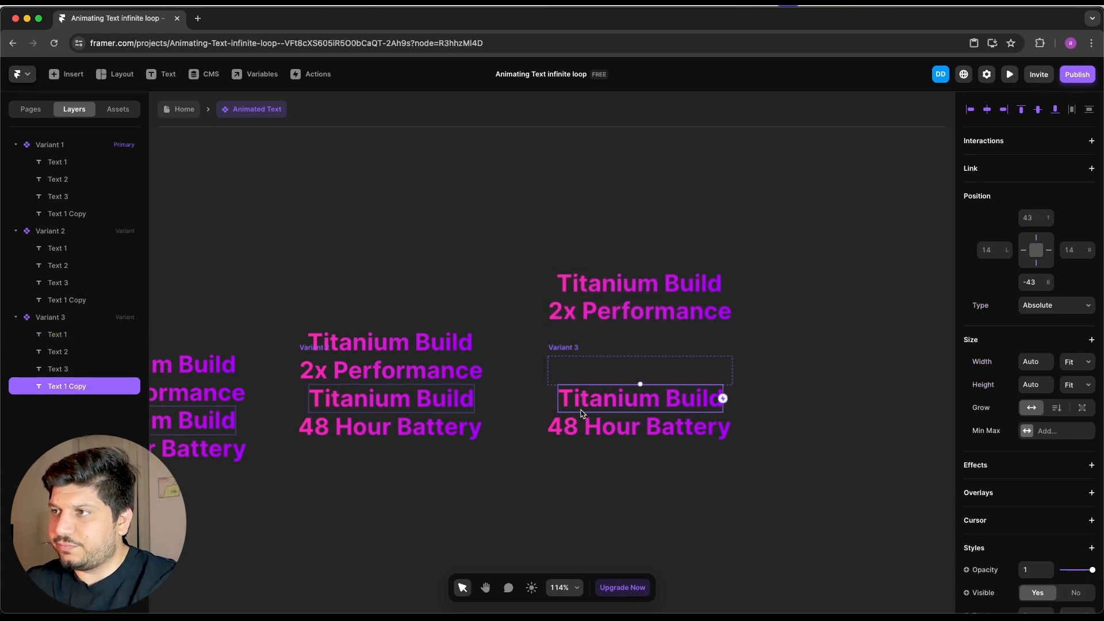
pyautogui.click(1064, 310)
pyautogui.click(1047, 325)
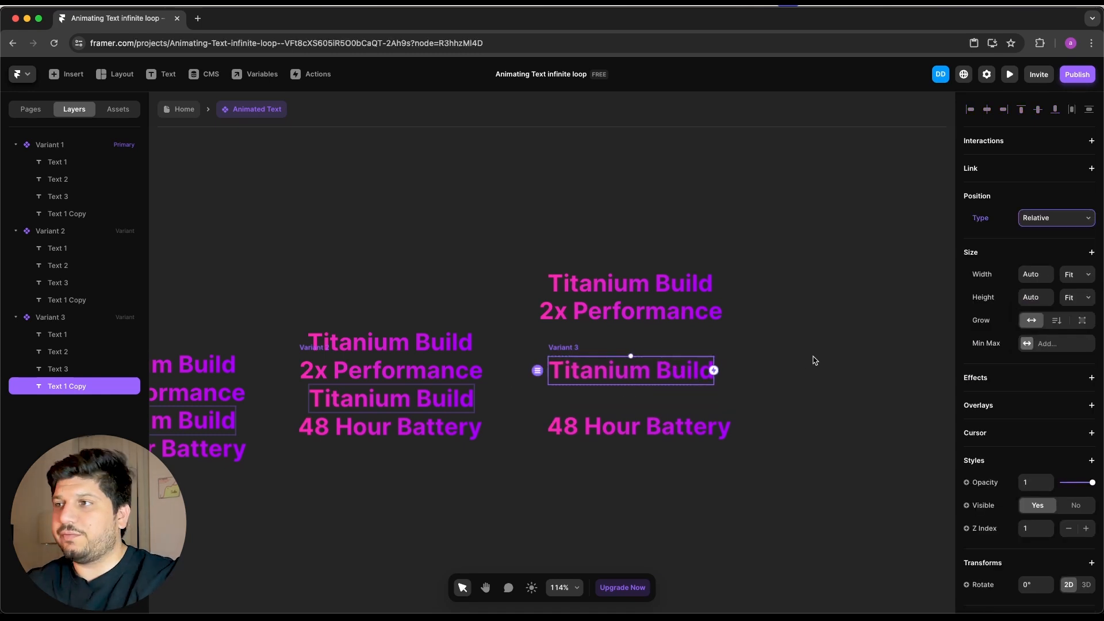
pyautogui.click(727, 366)
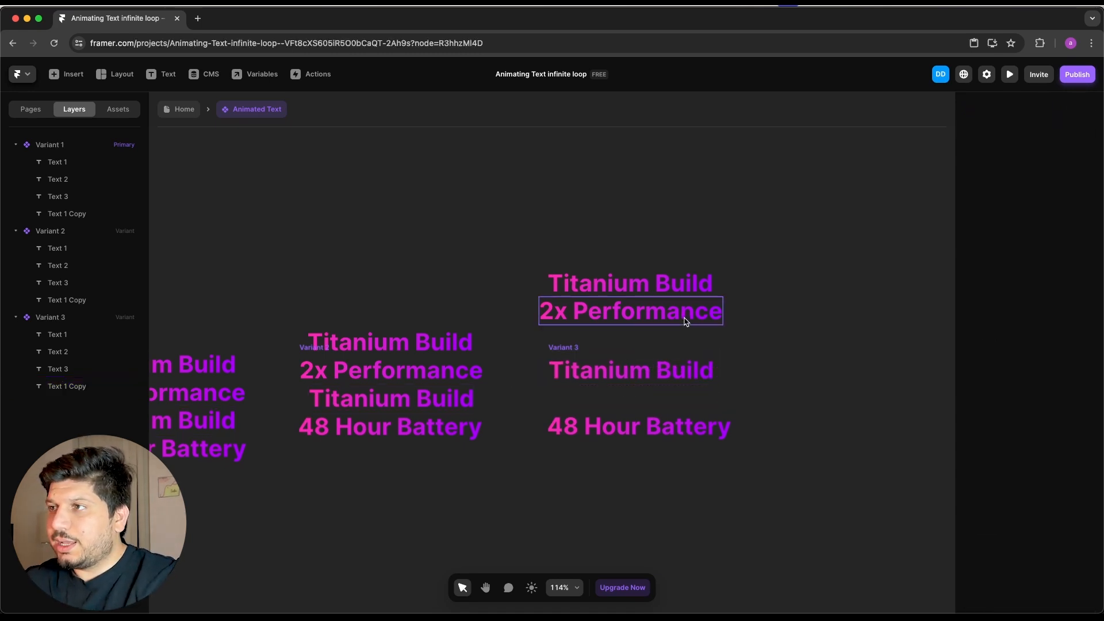
# Move the Text 1 and 2x Performance lines of Variant 3 down together, directly above the Text 1 Copy line.
pyautogui.click(685, 320)
pyautogui.keyDown('shift'); pyautogui.click(673, 289); pyautogui.keyUp('shift')
pyautogui.moveTo(684, 318); pyautogui.dragTo(684, 353)
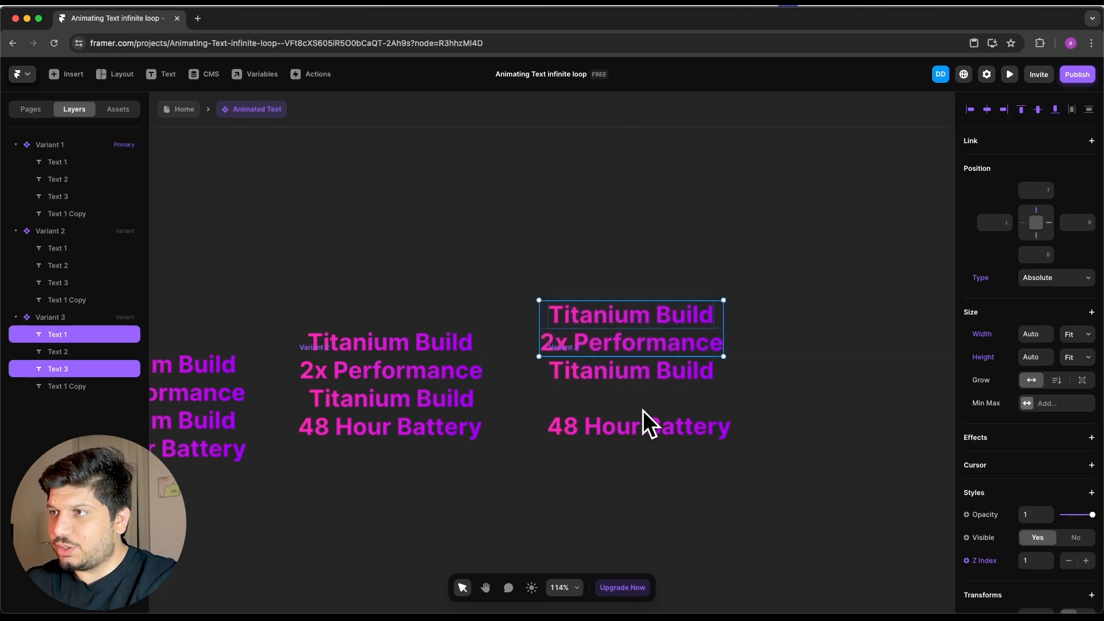
# Move the 48 Hour Battery line of Variant 3 up directly beneath Text 1 Copy, to a bottom offset of -43.
pyautogui.click(753, 449)
pyautogui.click(721, 433)
pyautogui.moveTo(684, 436); pyautogui.dragTo(676, 409)
pyautogui.hscroll(-5, 616, 441)
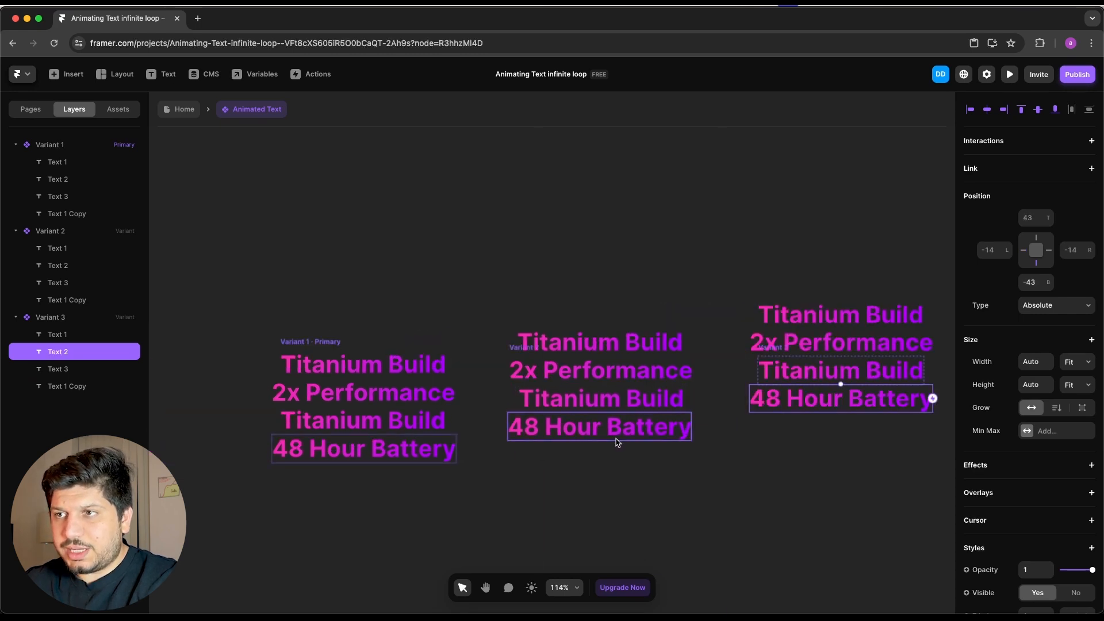
# Reorder the Variant 1 stack so 48 Hour Battery sits under 2x Performance and Text 1 Copy comes last.
pyautogui.click(368, 421)
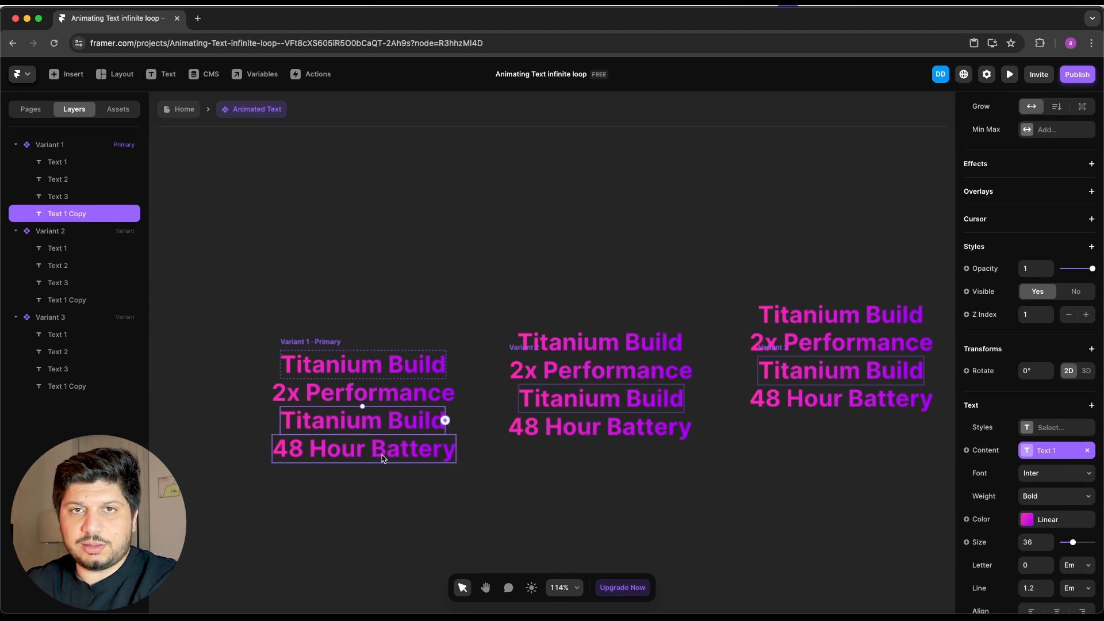
pyautogui.moveTo(409, 428)
pyautogui.mouseDown()
pyautogui.moveTo(407, 469)
pyautogui.moveTo(429, 449)
pyautogui.moveTo(425, 427)
pyautogui.mouseUp()
pyautogui.click(419, 476)
pyautogui.moveTo(418, 482); pyautogui.dragTo(418, 456)
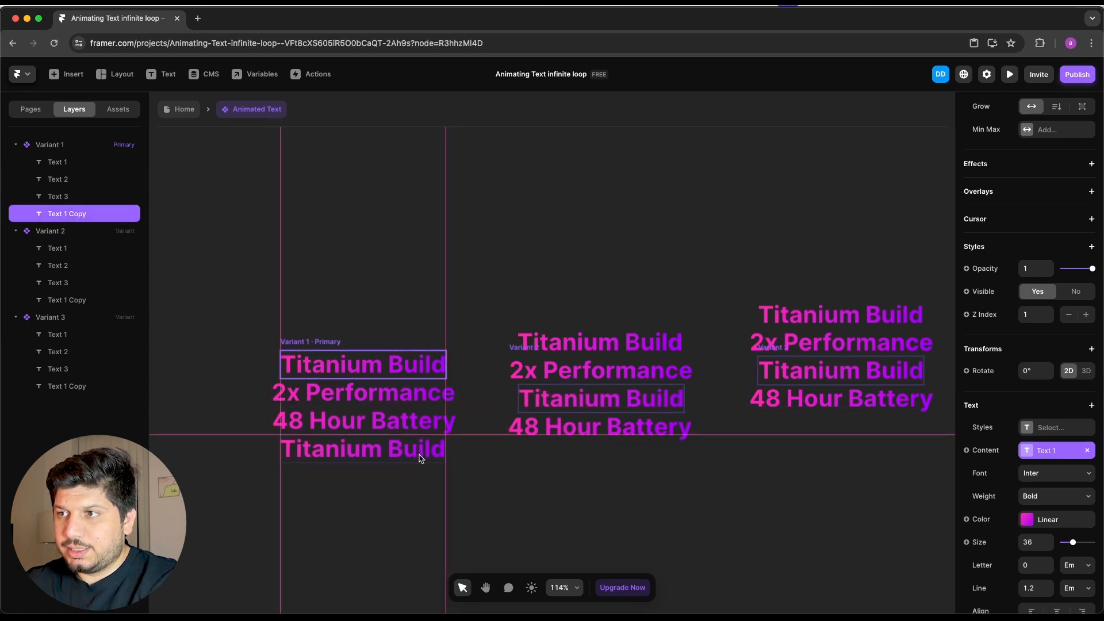
# Reorder Variant 2 so 48 Hour Battery sits under 2x Performance and Text 1 Copy comes last at a bottom offset of -86.
pyautogui.click(682, 397)
pyautogui.moveTo(683, 397); pyautogui.dragTo(652, 401)
pyautogui.click(652, 427)
pyautogui.moveTo(648, 450); pyautogui.dragTo(649, 440)
pyautogui.hscroll(5, 753, 446)
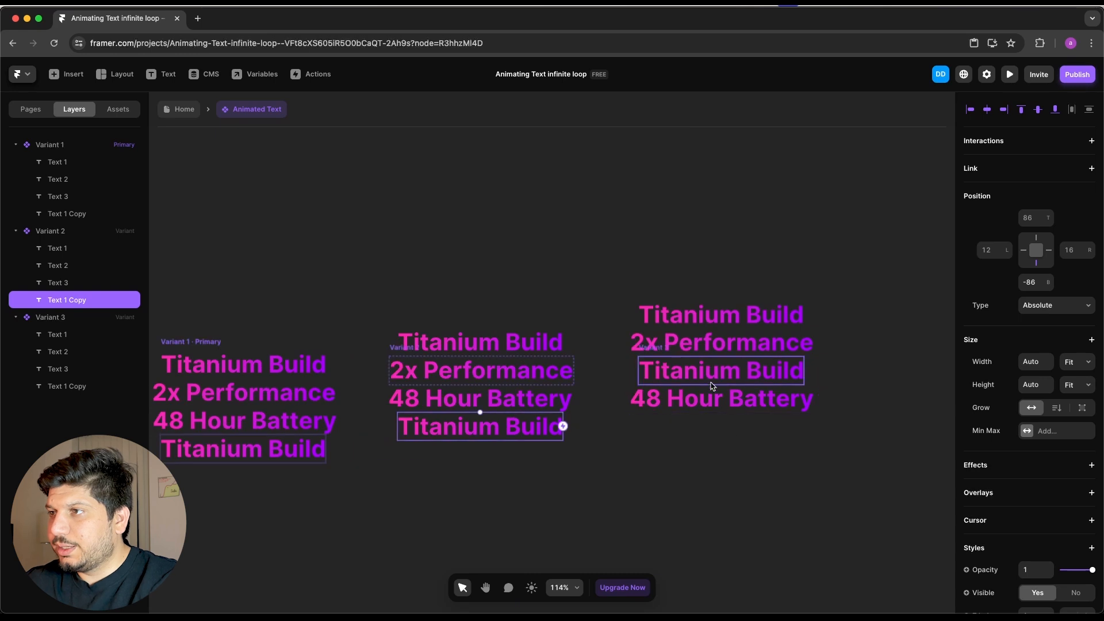
# Set Text 1 Copy in Variant 3 to Absolute positioning and move it below the 48 Hour Battery line.
pyautogui.click(750, 379)
pyautogui.click(1028, 226)
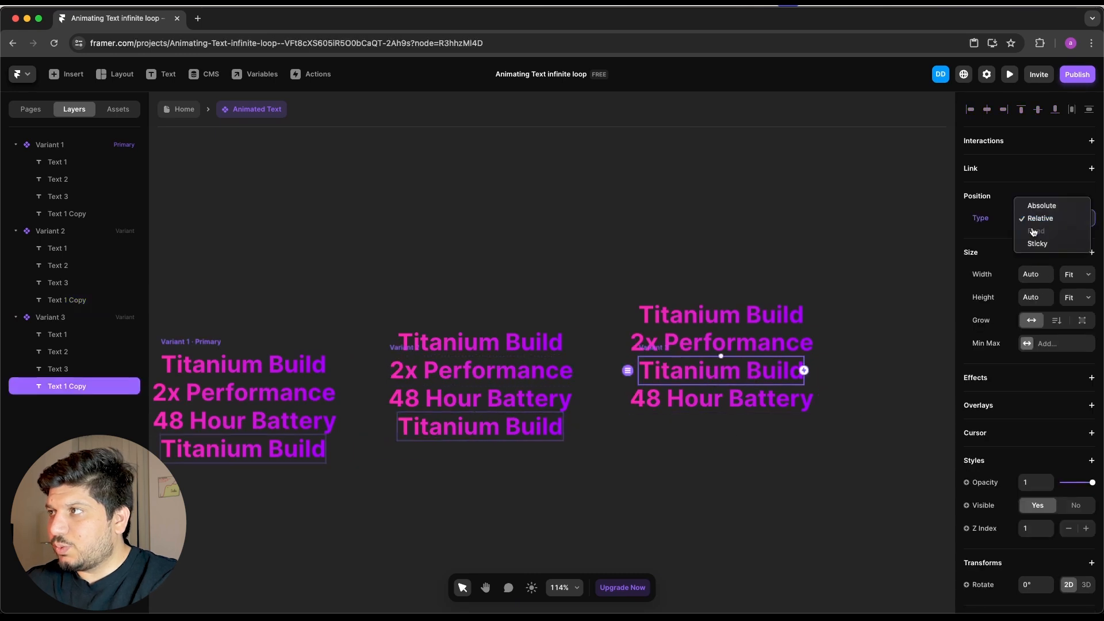
pyautogui.click(1033, 204)
pyautogui.moveTo(765, 382); pyautogui.dragTo(768, 434)
# Set the position type of the 48 Hour Battery line in Variant 3 to Relative.
pyautogui.click(732, 394)
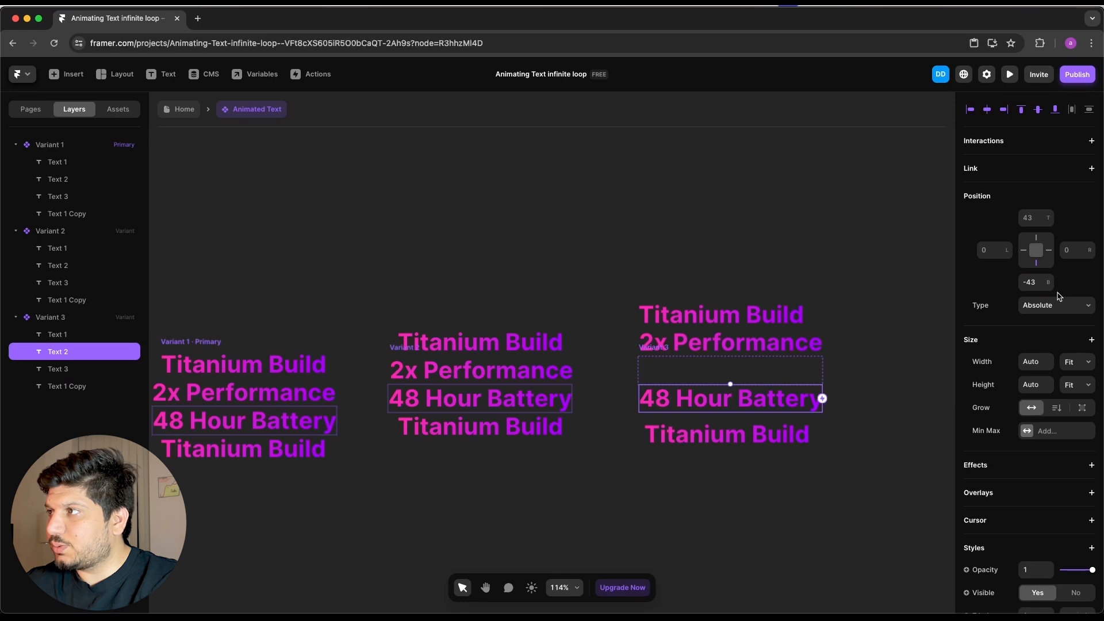
pyautogui.click(1056, 304)
pyautogui.click(1038, 329)
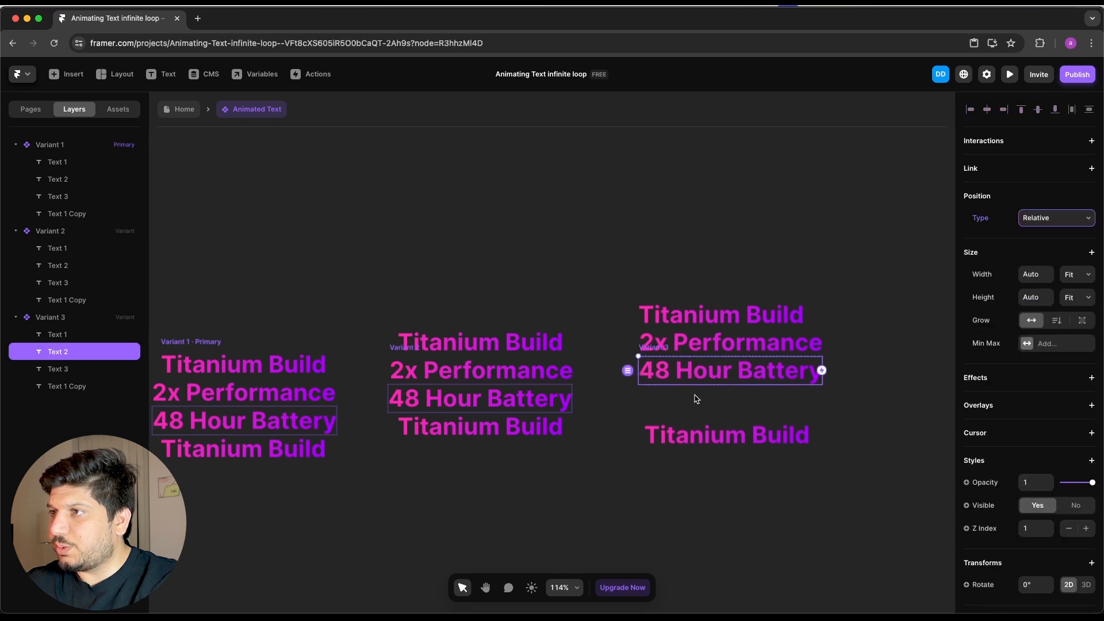
# Move Text 1 Copy of Variant 3 up directly beneath 48 Hour Battery, to a bottom offset of -43.
pyautogui.click(808, 411)
pyautogui.hscroll(5, 395, 411)
pyautogui.hscroll(-4, 542, 382)
pyautogui.moveTo(704, 439); pyautogui.dragTo(707, 403)
pyautogui.hscroll(2, 575, 407)
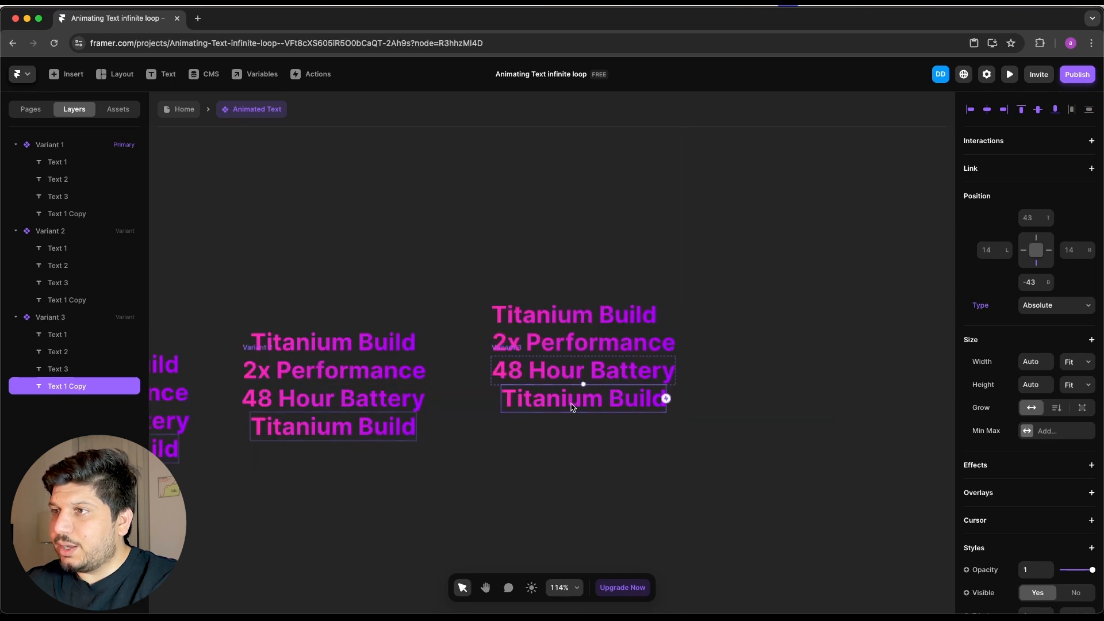
# Centre the uppermost Titanium Build line of Variant 3 over the lines below, at a top offset of -80.
pyautogui.scroll(3, 593, 398)
pyautogui.click(632, 321)
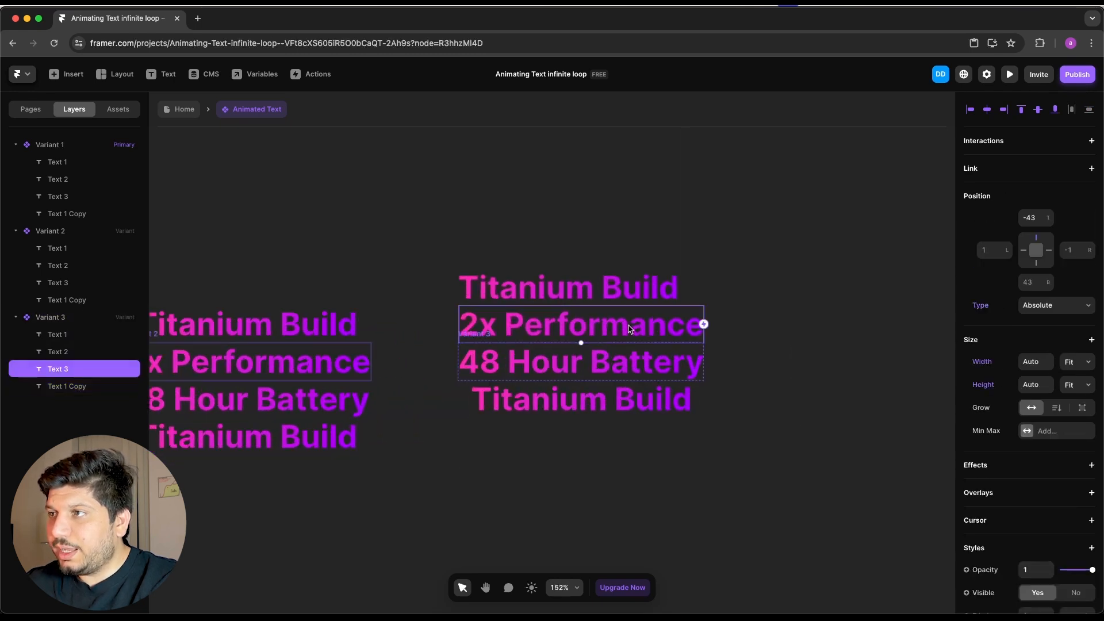
pyautogui.moveTo(640, 327); pyautogui.dragTo(646, 326)
pyautogui.press('super+z')
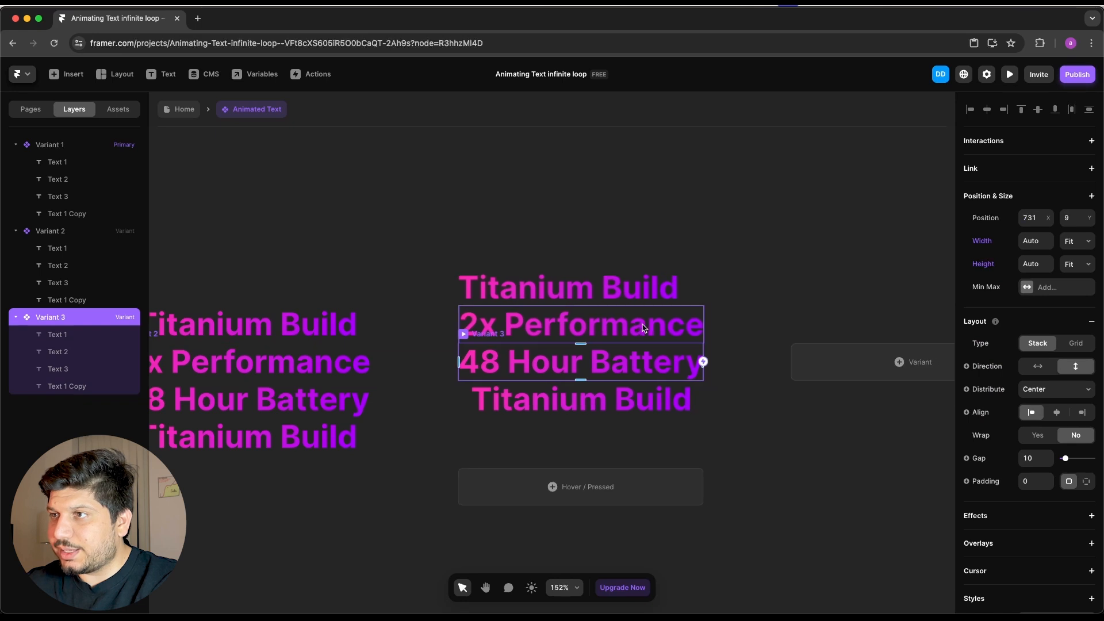
pyautogui.press('Escape')
pyautogui.moveTo(616, 288); pyautogui.dragTo(648, 297)
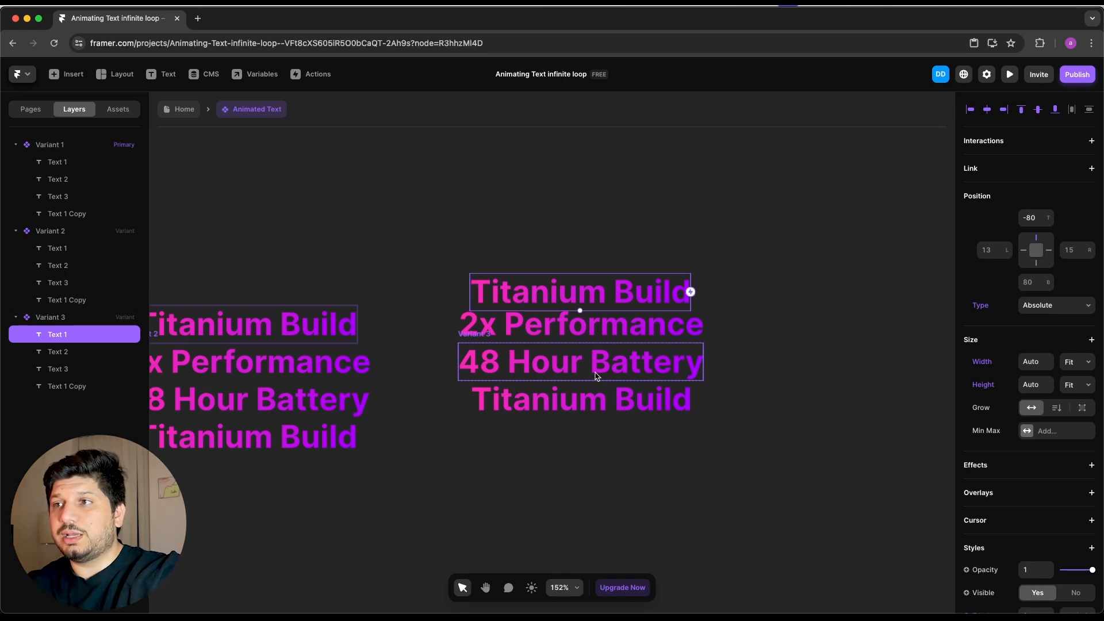
# Check the placement and position settings of each text line in Variant 3.
pyautogui.click(596, 374)
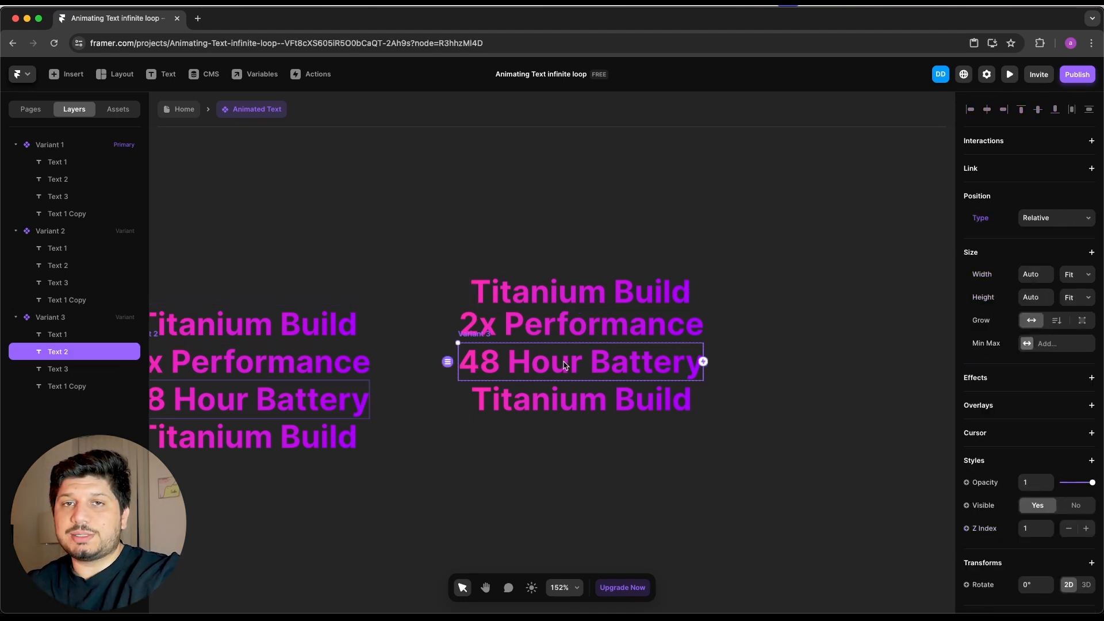
pyautogui.click(589, 299)
pyautogui.click(643, 331)
pyautogui.moveTo(657, 327); pyautogui.dragTo(624, 324)
pyautogui.click(662, 324)
pyautogui.click(732, 434)
pyautogui.click(584, 413)
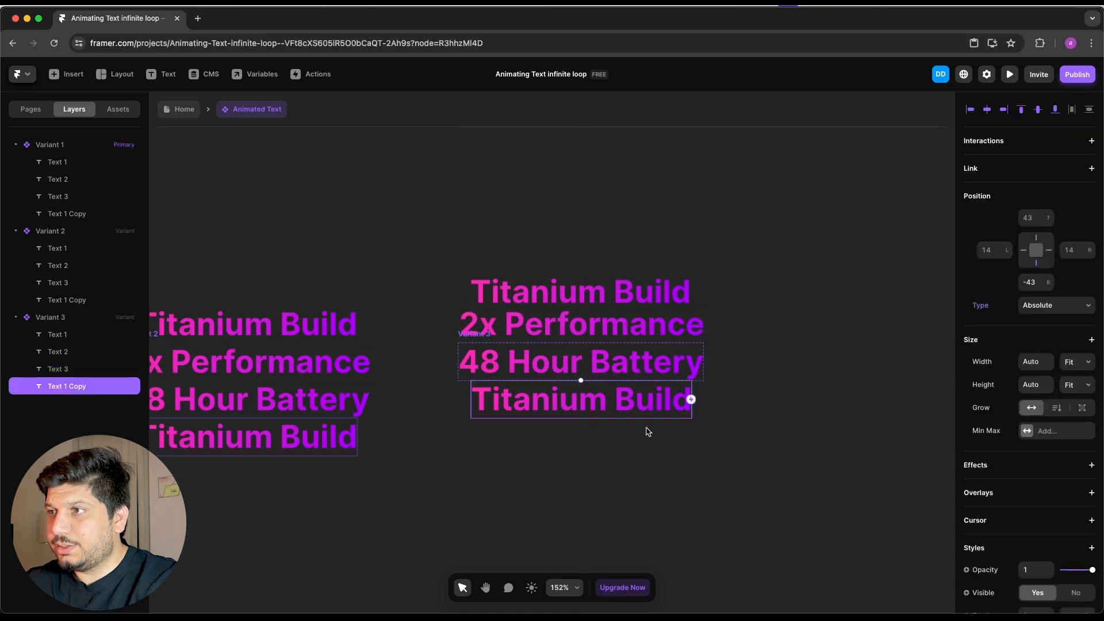
pyautogui.click(703, 443)
# Add a fourth variant based on Variant 3.
pyautogui.scroll(-1, 695, 442)
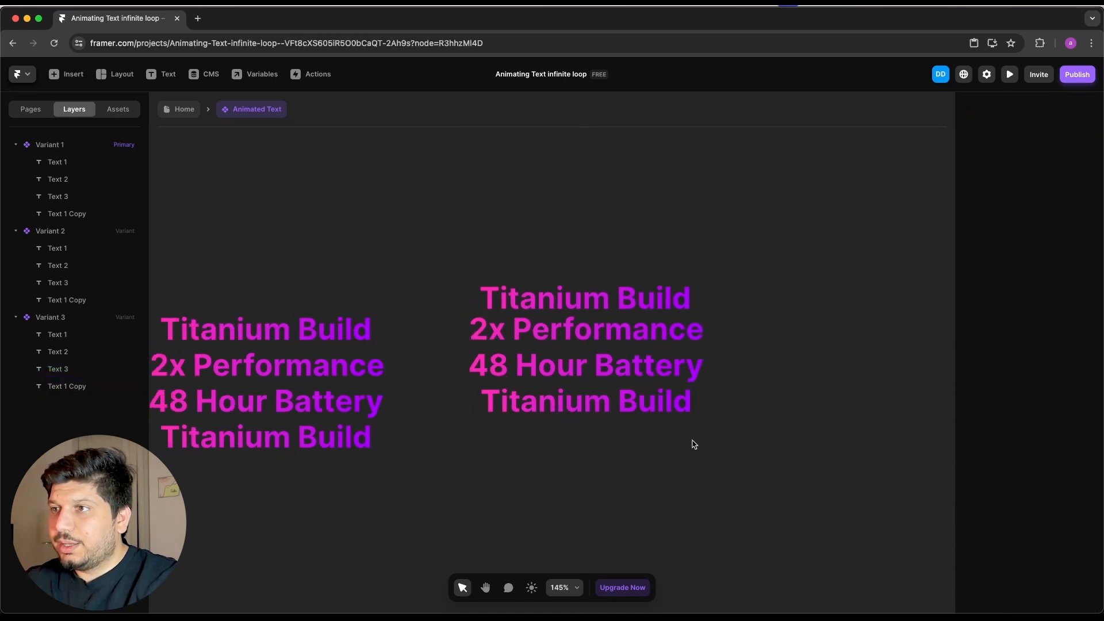
pyautogui.click(581, 367)
pyautogui.hscroll(10, 766, 385)
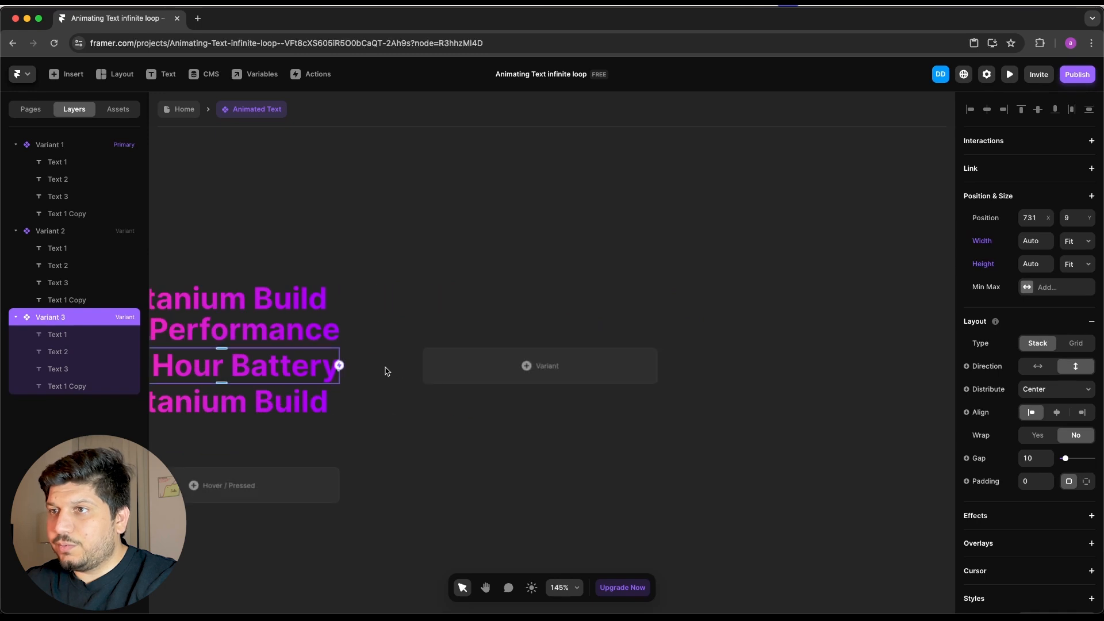
pyautogui.click(500, 369)
pyautogui.scroll(-3, 608, 408)
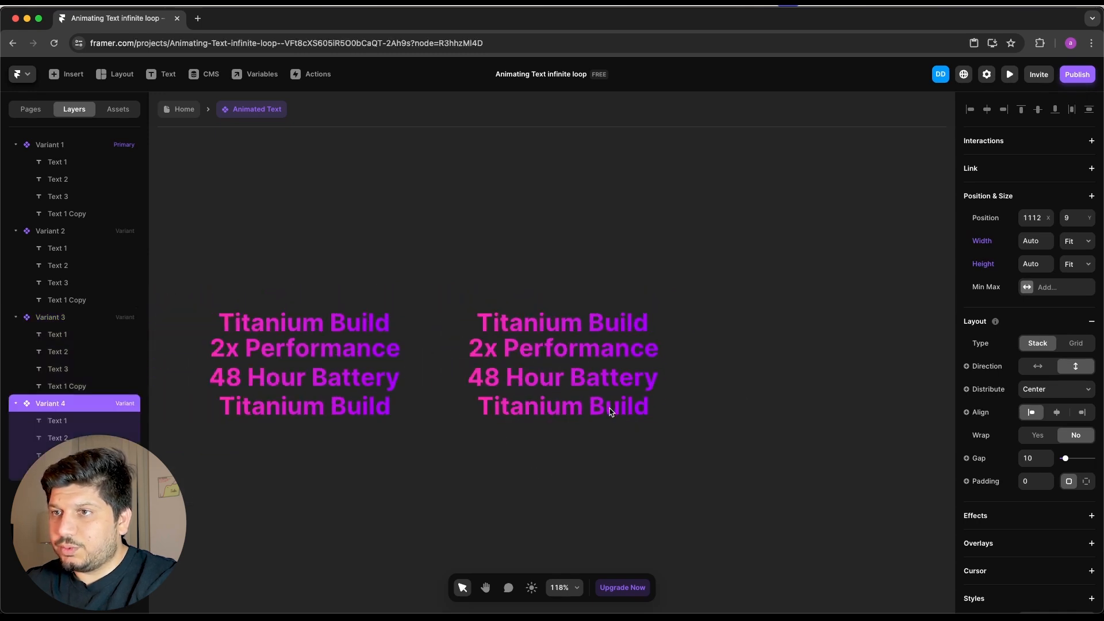
# Set the position type of the 48 Hour Battery line in Variant 4 to Absolute.
pyautogui.click(600, 384)
pyautogui.click(1069, 218)
pyautogui.click(1063, 217)
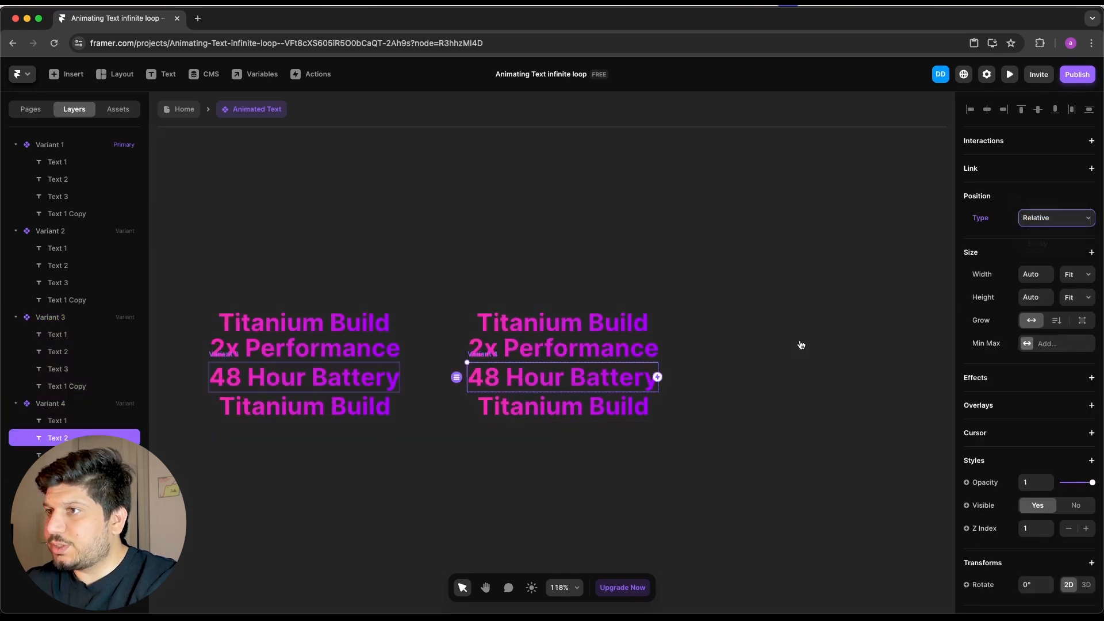
# Move the Text 1, Text 2 and Text 3 lines of Variant 4 up together, leaving Text 1 Copy in place.
pyautogui.click(57, 420)
pyautogui.keyDown('shift'); pyautogui.click(57, 455); pyautogui.keyUp('shift')
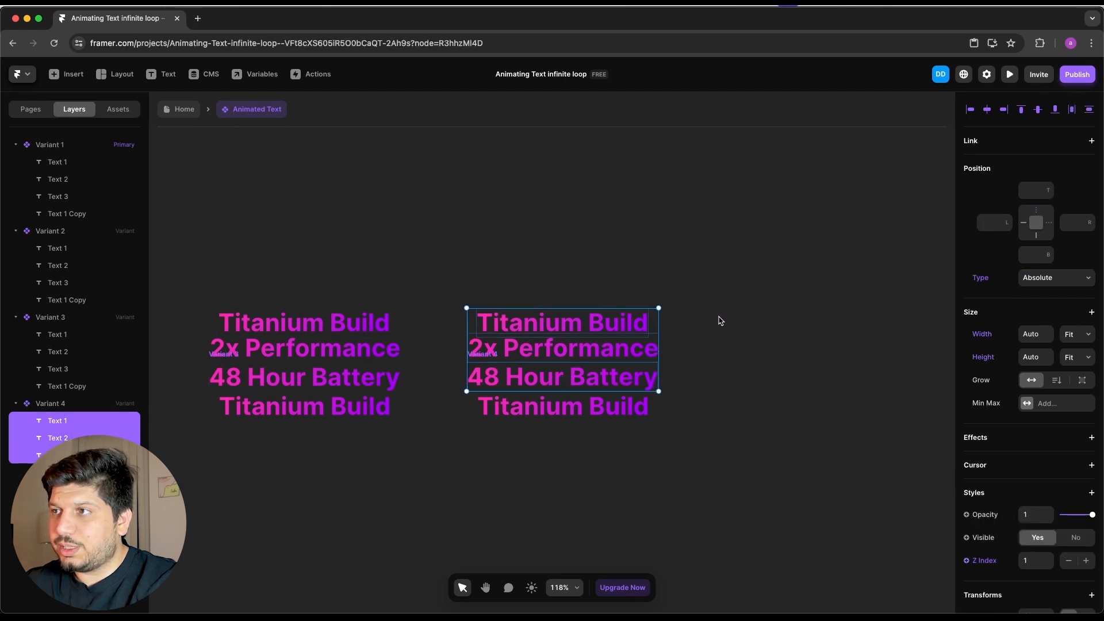
pyautogui.hotkey('shift', 'Up')
pyautogui.hotkey('shift', 'Up')
pyautogui.hotkey('shift', 'Up')
pyautogui.hotkey('shift', 'Up')
pyautogui.hotkey('shift', 'Up')
pyautogui.hotkey('shift', 'Up')
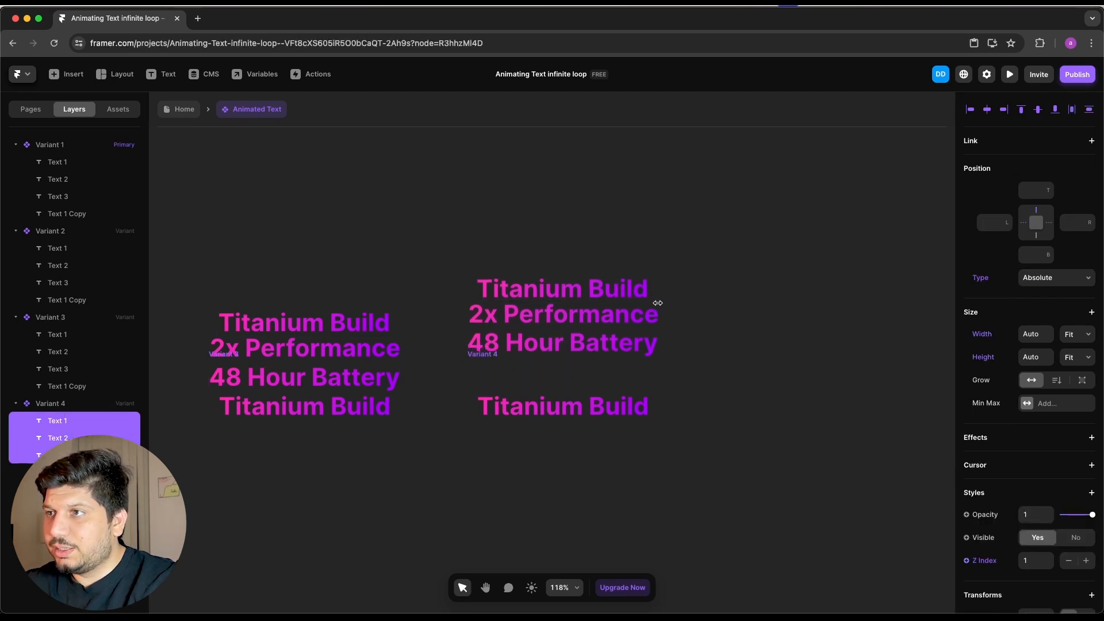
pyautogui.hotkey('shift', 'Down')
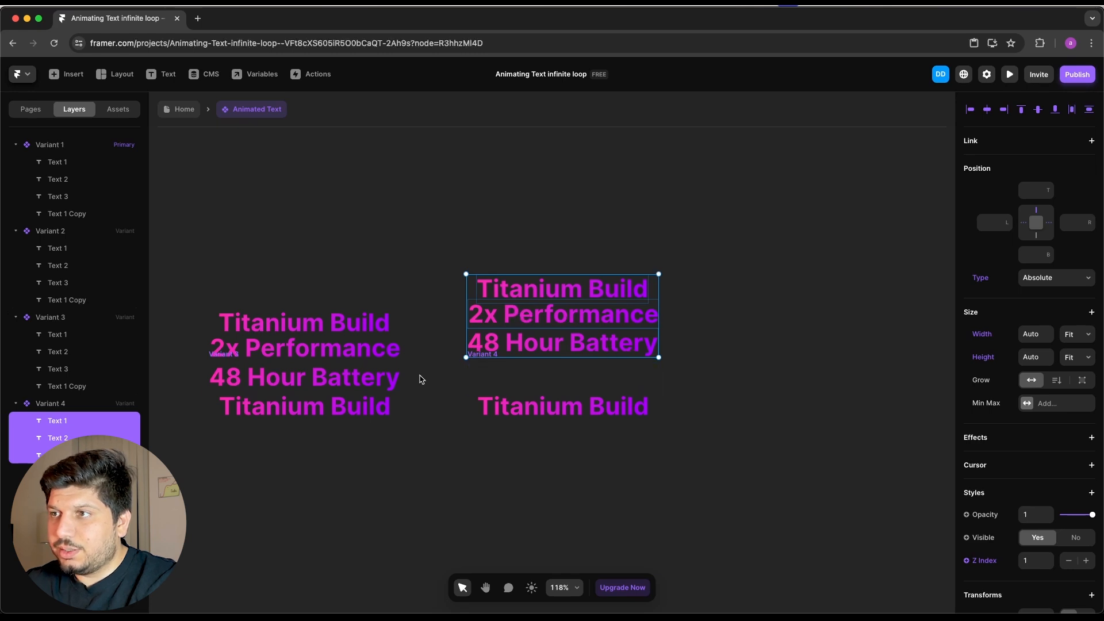
# Raise the uppermost Titanium Build line slightly in Variants 3 and 4 to even out the line spacing.
pyautogui.click(326, 326)
pyautogui.moveTo(339, 327); pyautogui.dragTo(340, 323)
pyautogui.moveTo(620, 290); pyautogui.dragTo(622, 412)
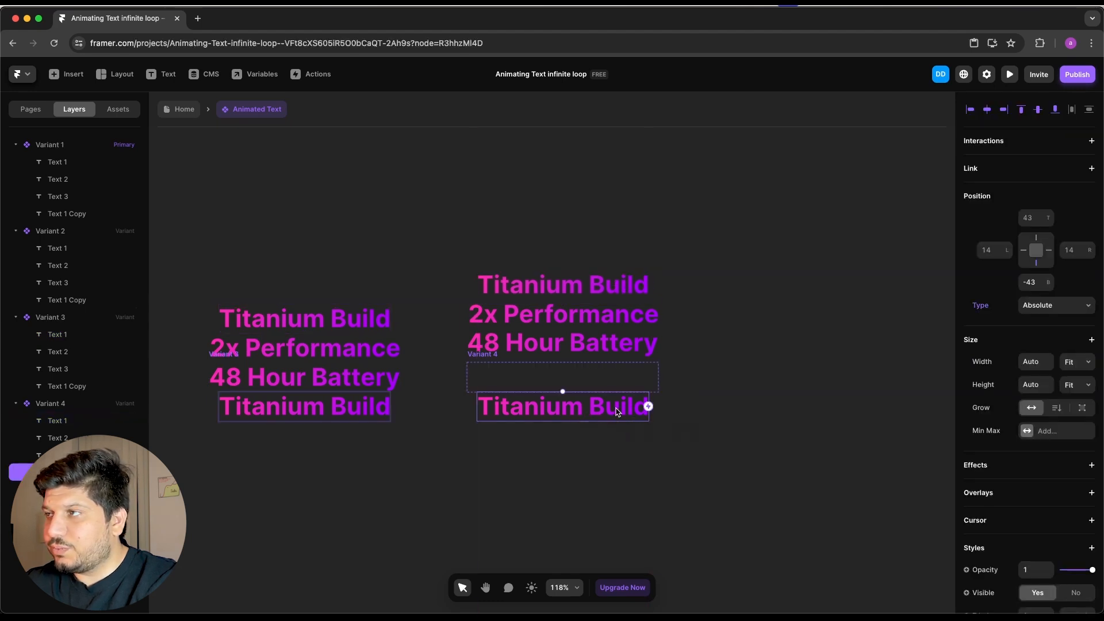
# Set the position type of Text 1 Copy in Variant 4 to Relative.
pyautogui.click(1057, 307)
pyautogui.click(1043, 319)
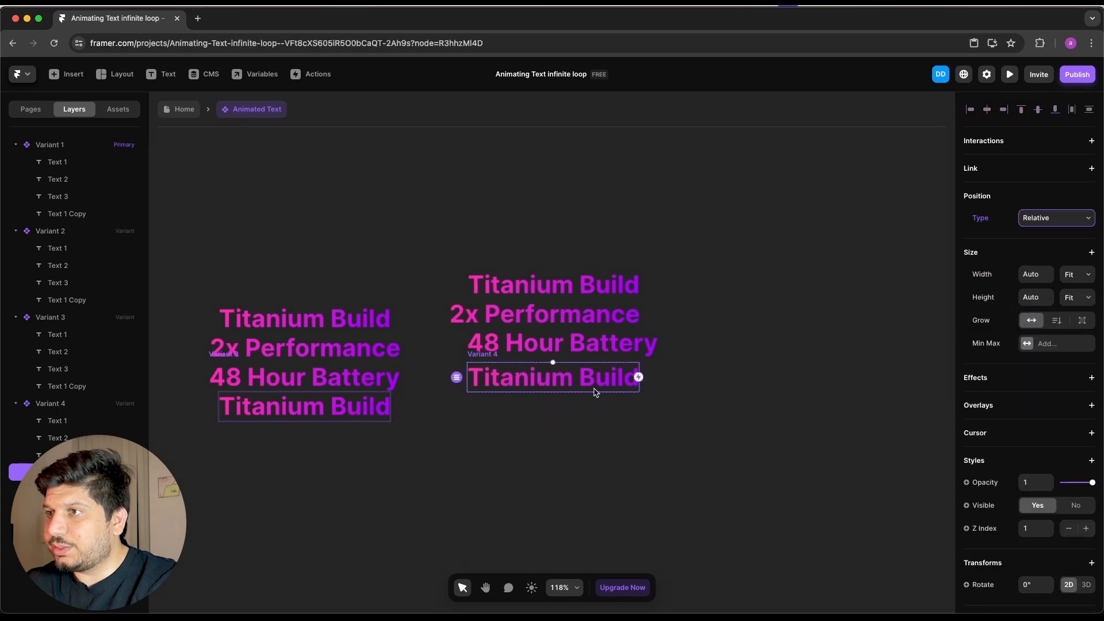
# Centre 48 Hour Battery and 2x Performance of Variant 4 directly above Text 1 Copy, with 2x Performance at a top offset of -86.
pyautogui.click(575, 345)
pyautogui.keyDown('shift'); pyautogui.click(578, 318); pyautogui.keyUp('shift')
pyautogui.keyDown('shift'); pyautogui.click(593, 282); pyautogui.keyUp('shift')
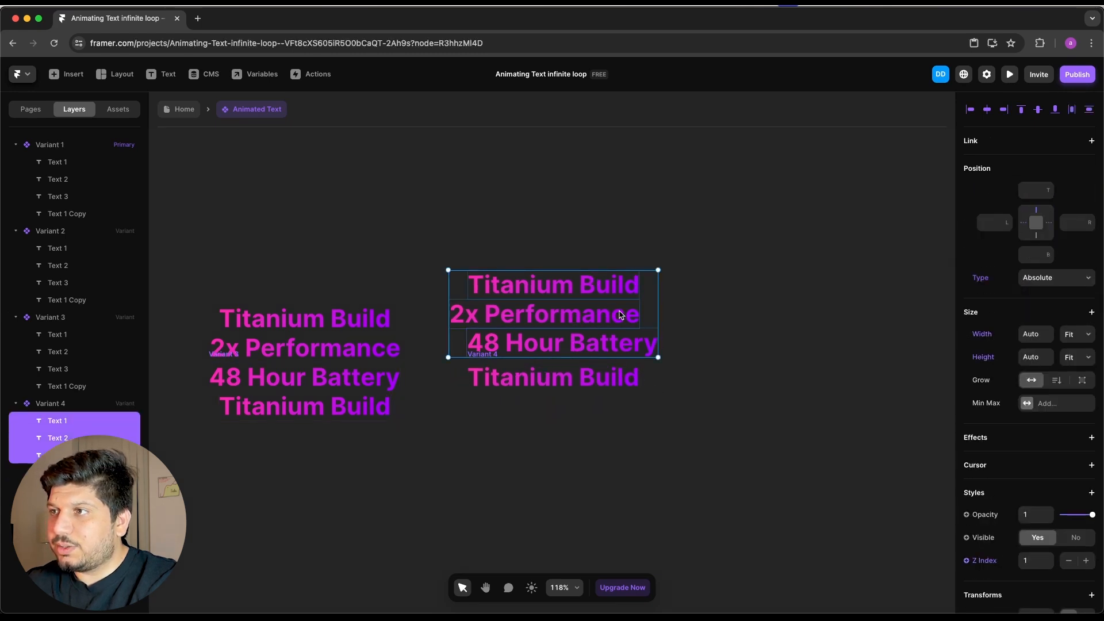
pyautogui.click(746, 361)
pyautogui.moveTo(645, 345); pyautogui.dragTo(622, 324)
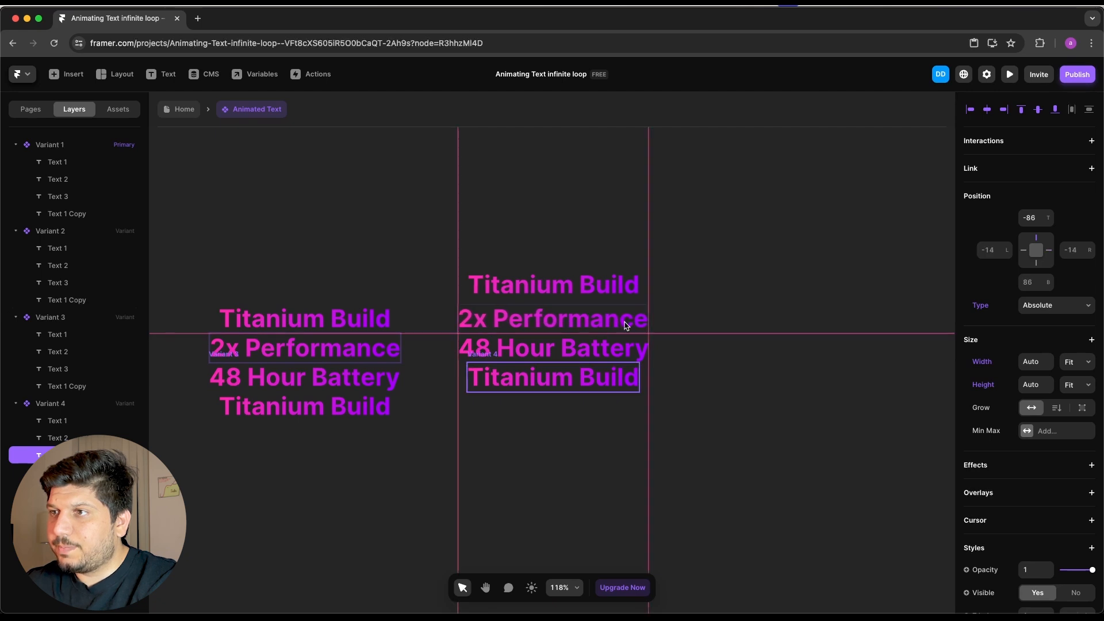
# Move the Text 1 line of Variant 4 so it sits centred directly above 2x Performance.
pyautogui.scroll(5, 618, 322)
pyautogui.click(607, 270)
pyautogui.moveTo(608, 270); pyautogui.dragTo(620, 283)
pyautogui.click(689, 387)
# Compare the stacked text line positions across all four variants.
pyautogui.scroll(-5, 701, 410)
pyautogui.hscroll(3, 701, 409)
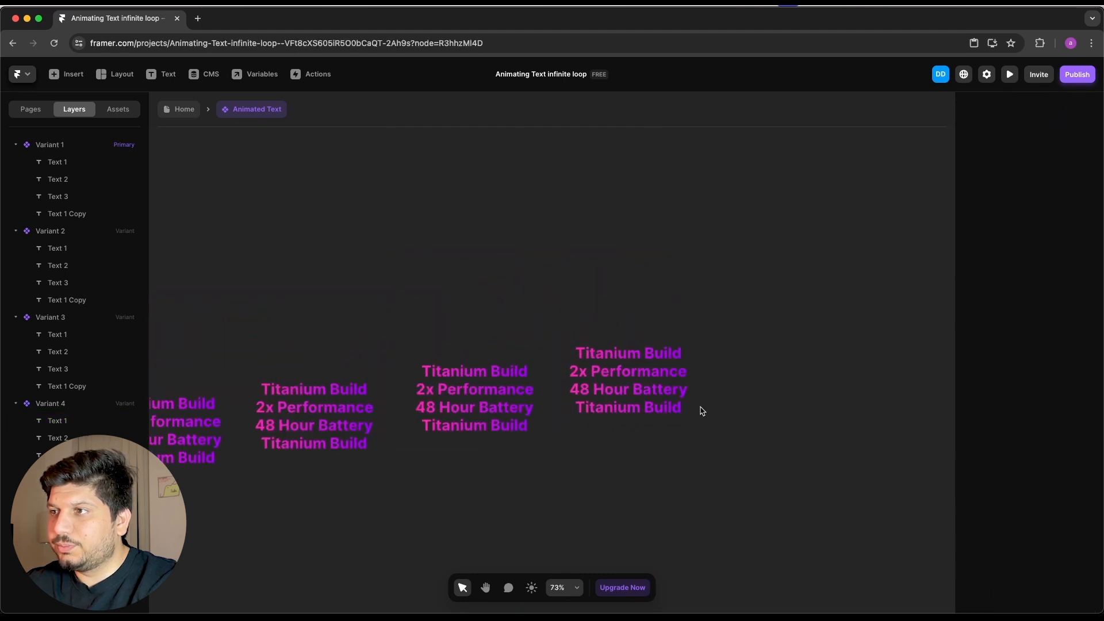
pyautogui.scroll(-3, 610, 448)
pyautogui.click(846, 358)
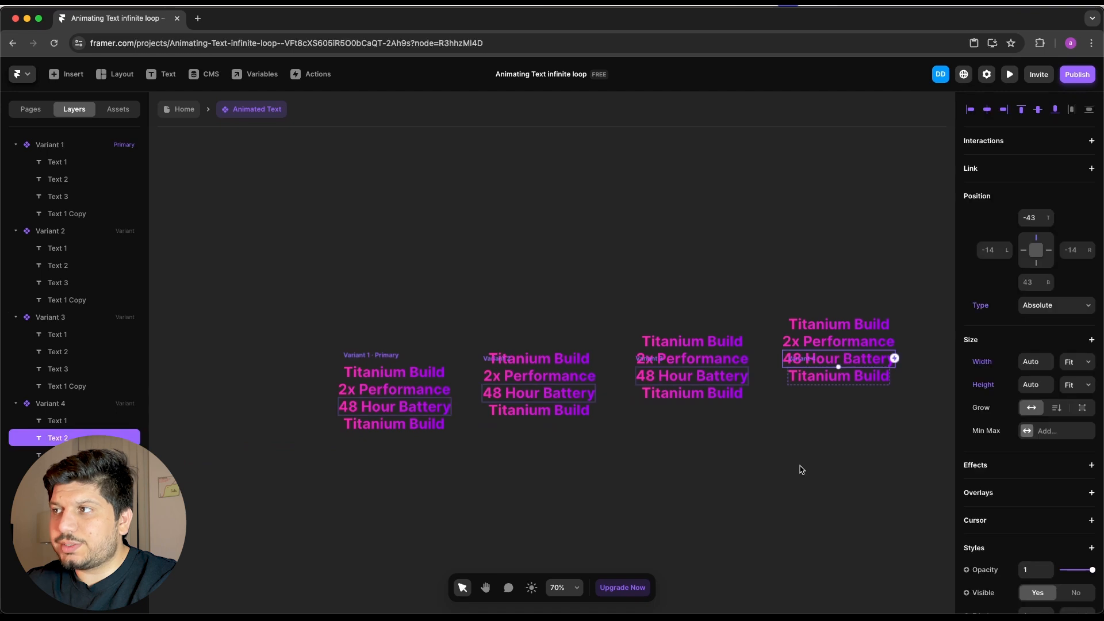
pyautogui.click(799, 469)
pyautogui.click(828, 378)
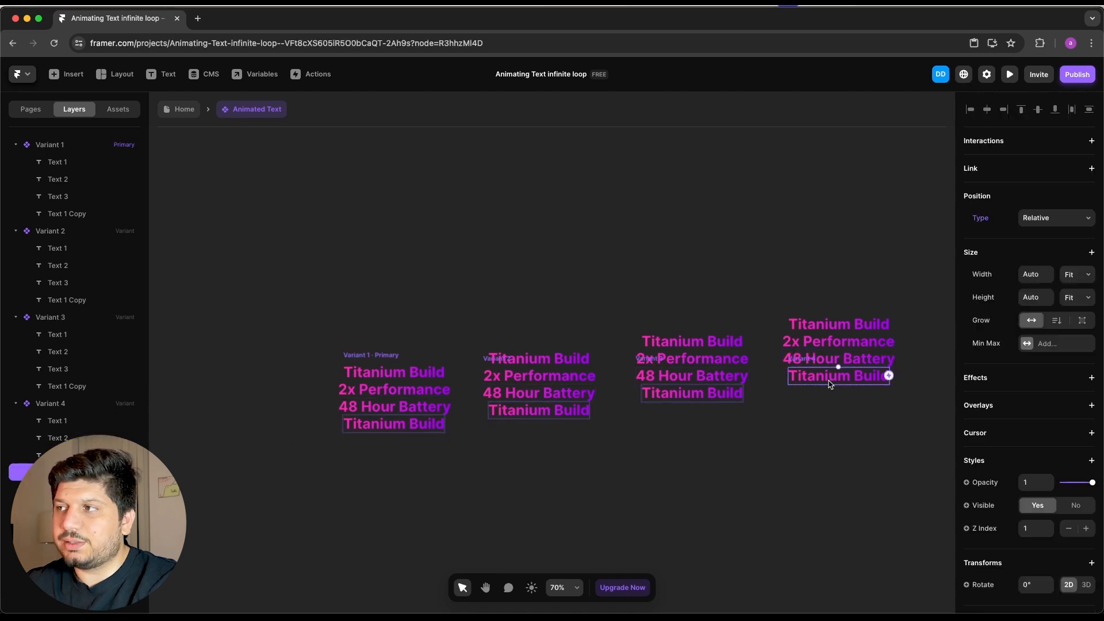
pyautogui.click(53, 403)
pyautogui.click(52, 317)
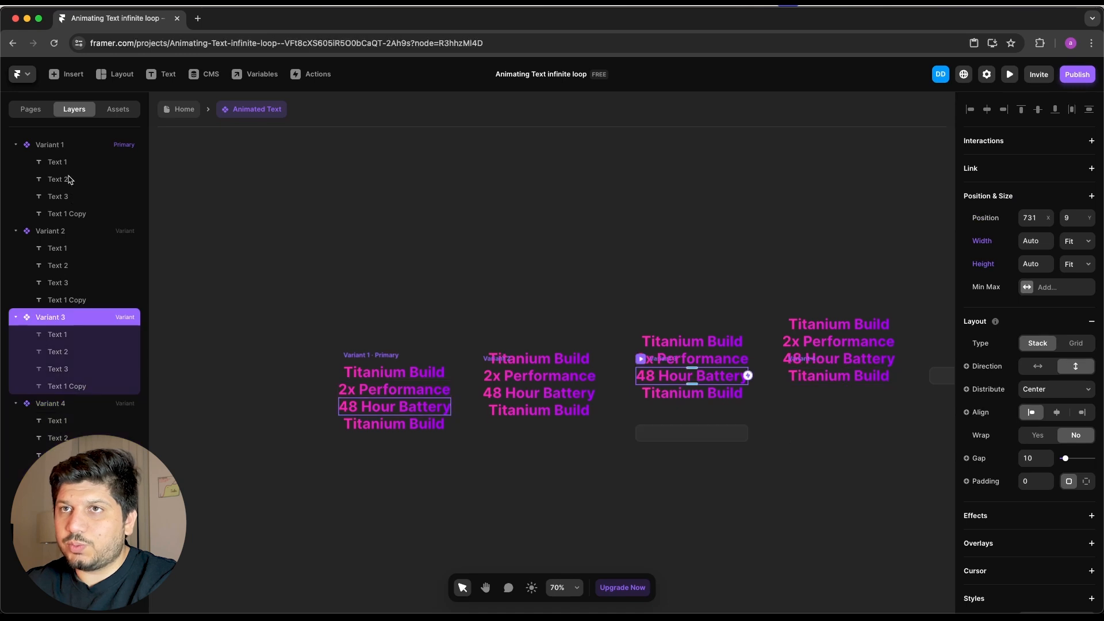
# Connect Variant 1 to Variant 2 with an Appear interaction and a delay of 1 s.
pyautogui.click(59, 150)
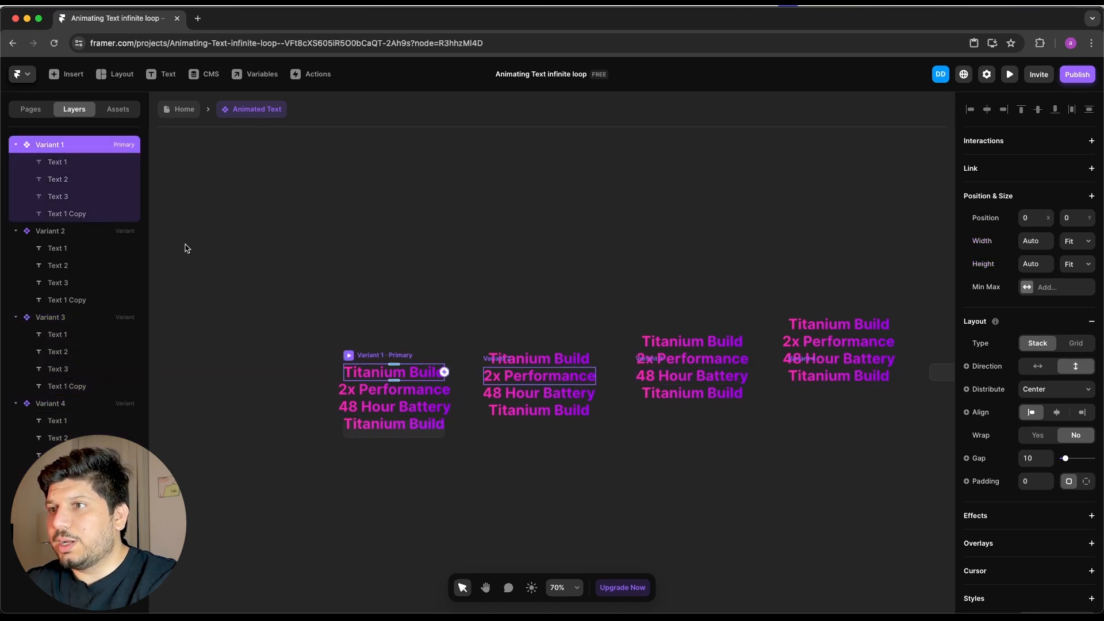
pyautogui.moveTo(444, 372); pyautogui.dragTo(498, 381)
pyautogui.click(493, 467)
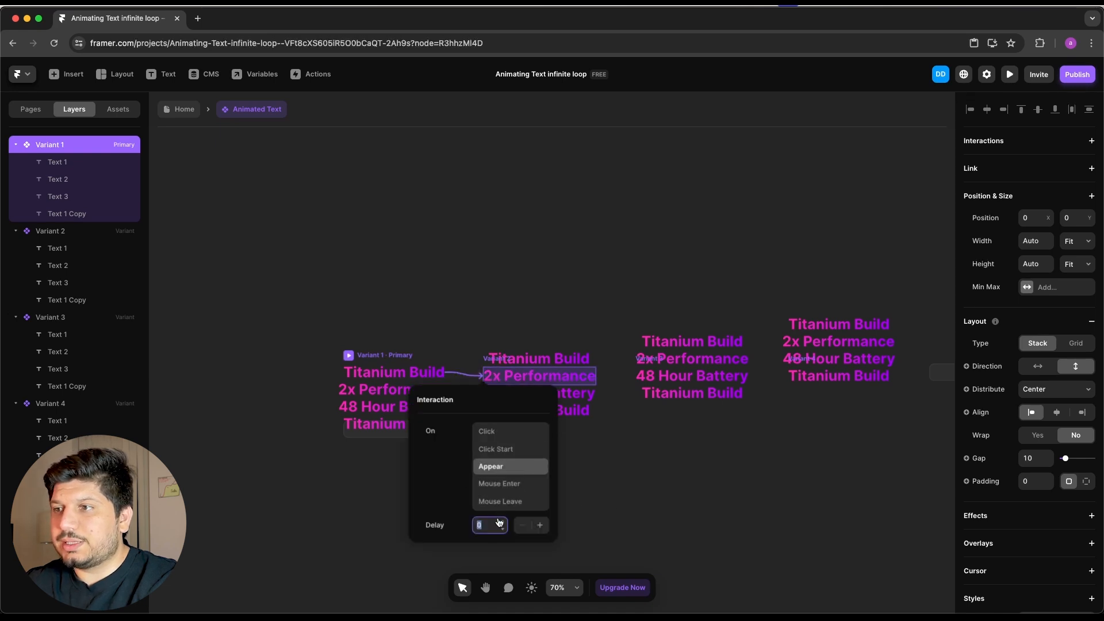
pyautogui.write('1')
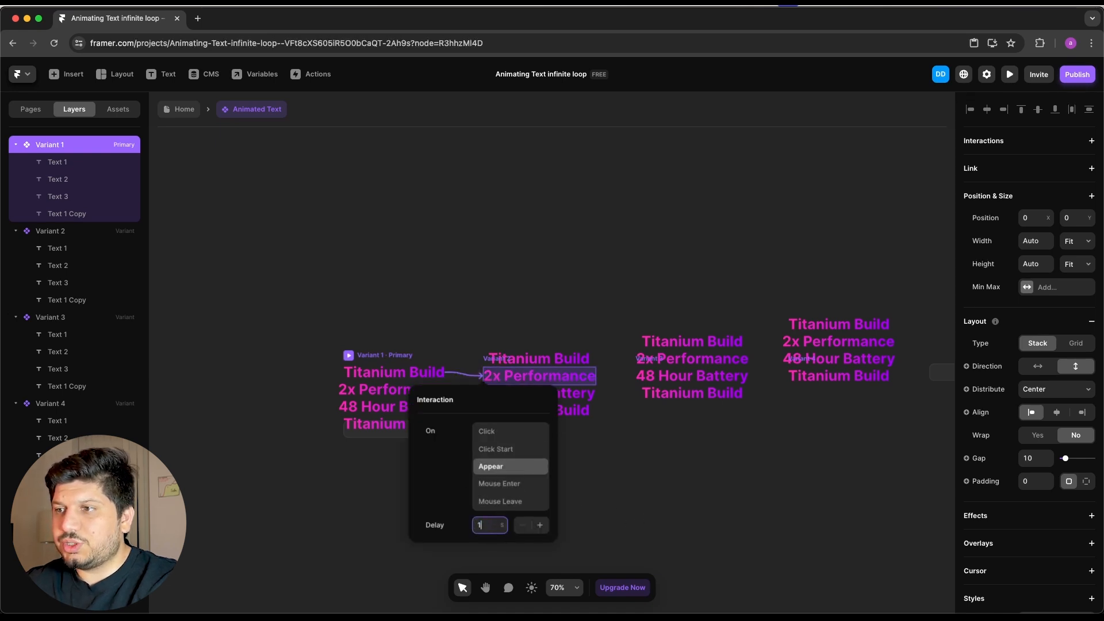
pyautogui.click(624, 487)
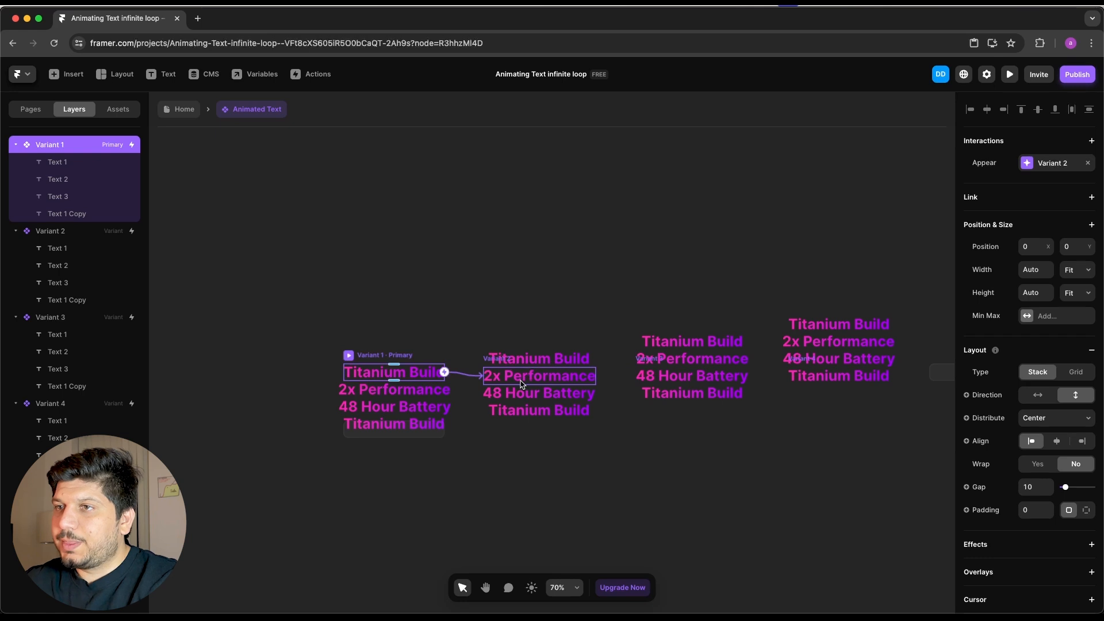
# Connect Variant 2 to Variant 3 with an Appear interaction.
pyautogui.click(60, 236)
pyautogui.moveTo(596, 375); pyautogui.dragTo(655, 378)
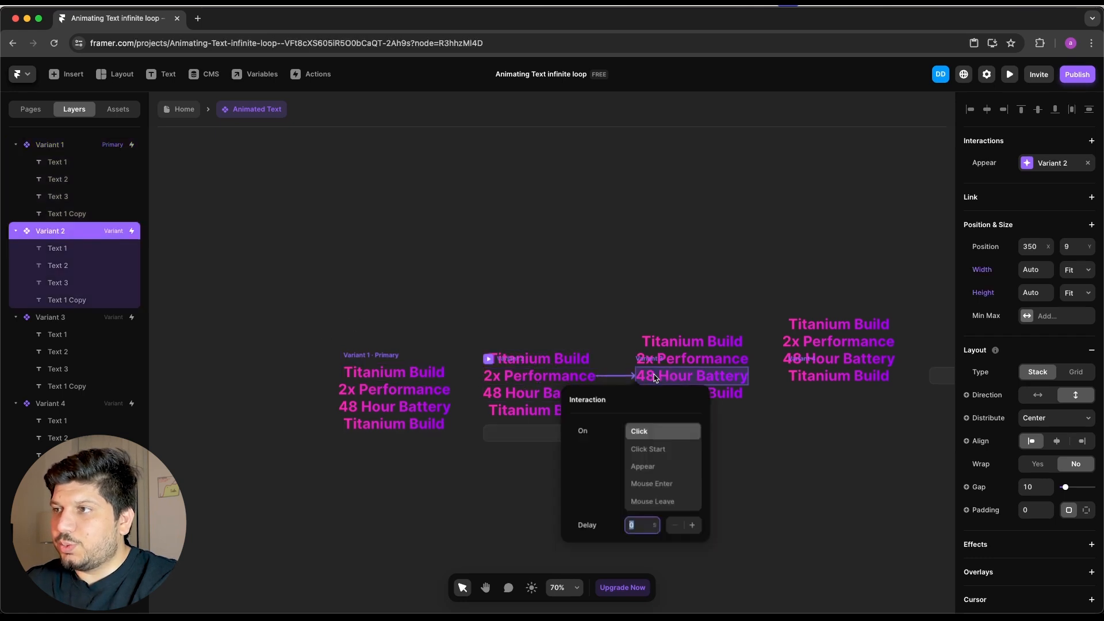
pyautogui.click(643, 466)
pyautogui.click(743, 483)
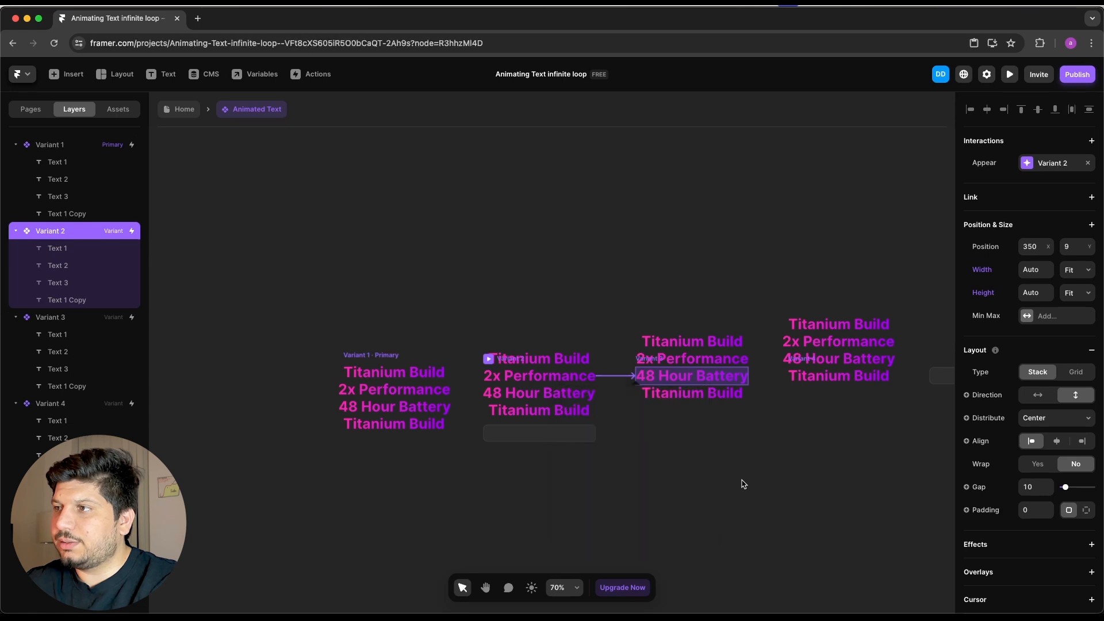
pyautogui.click(725, 384)
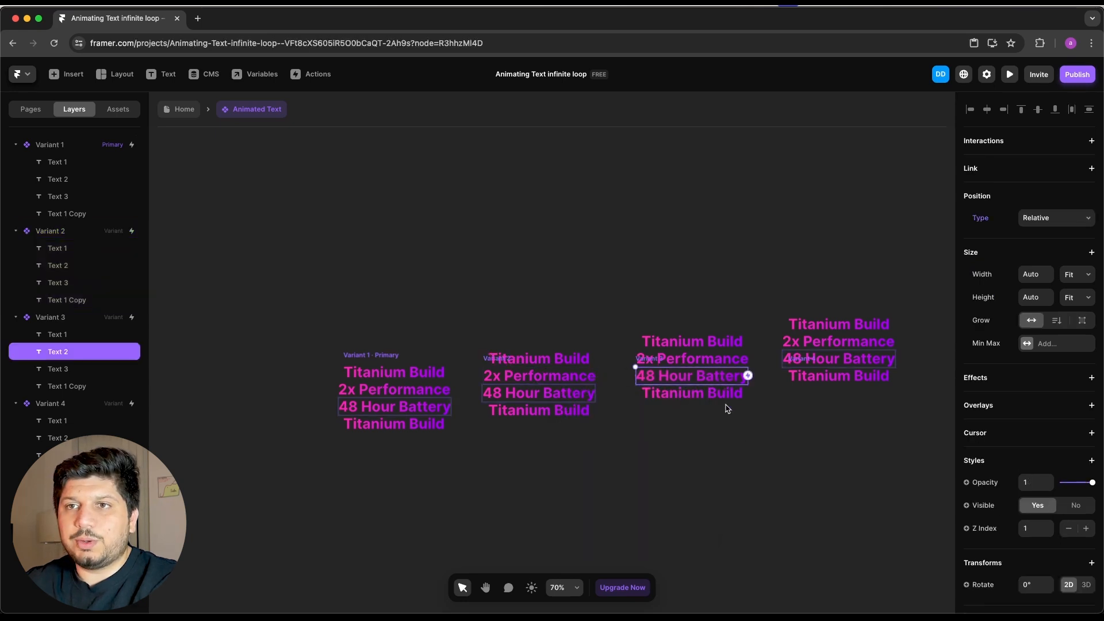
pyautogui.click(37, 320)
pyautogui.moveTo(747, 375); pyautogui.dragTo(810, 377)
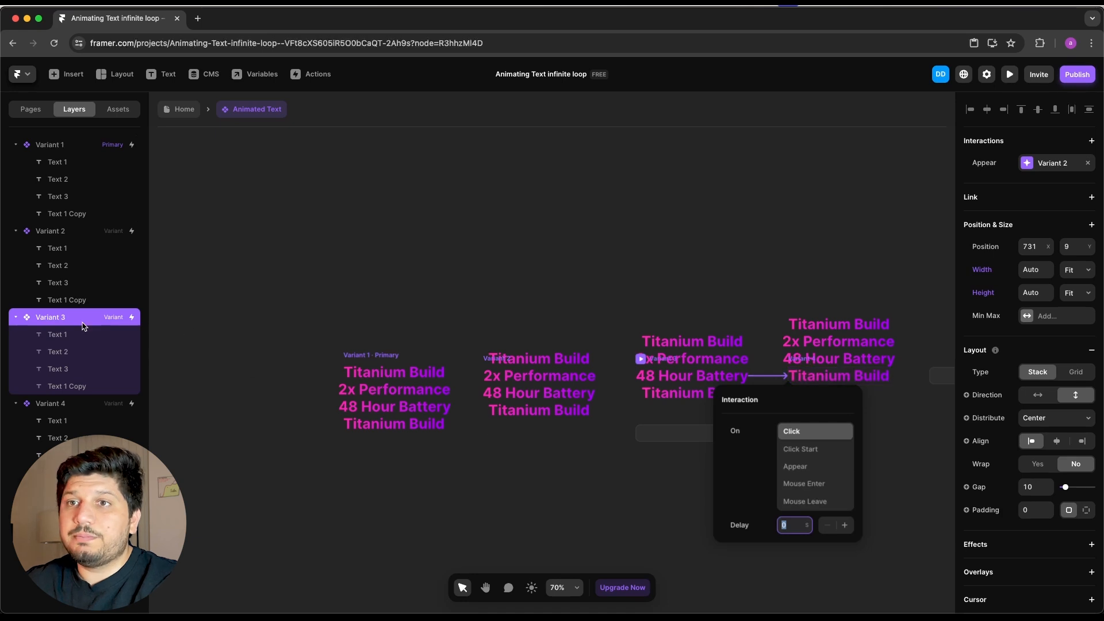
pyautogui.click(59, 363)
pyautogui.press('Escape')
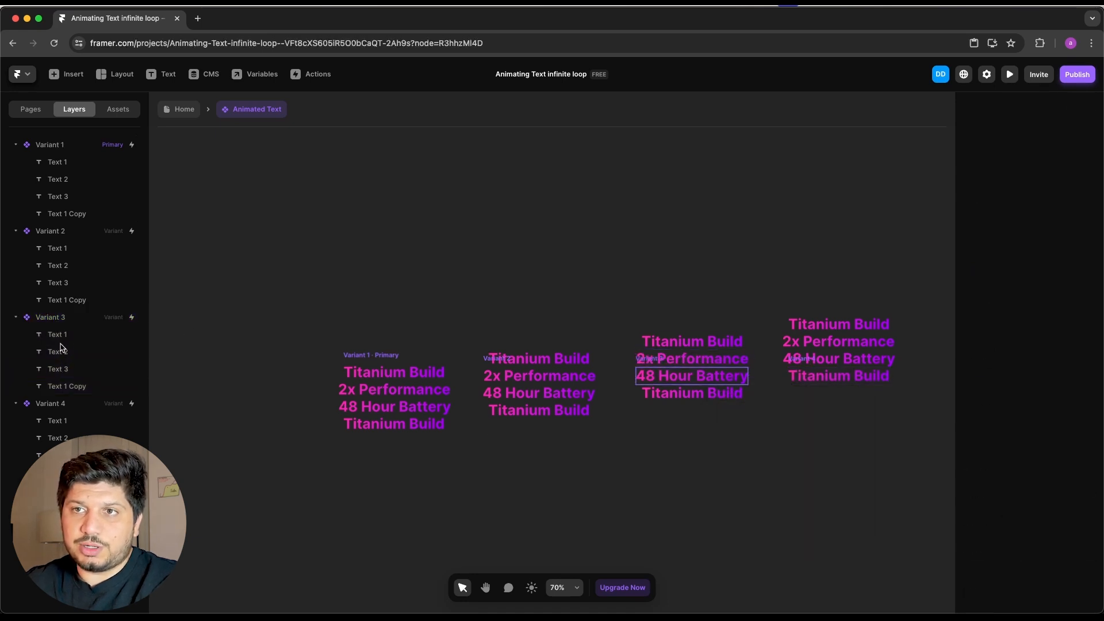
# Replace Variant 3's interaction with an Appear interaction that leads to Variant 4.
pyautogui.click(72, 320)
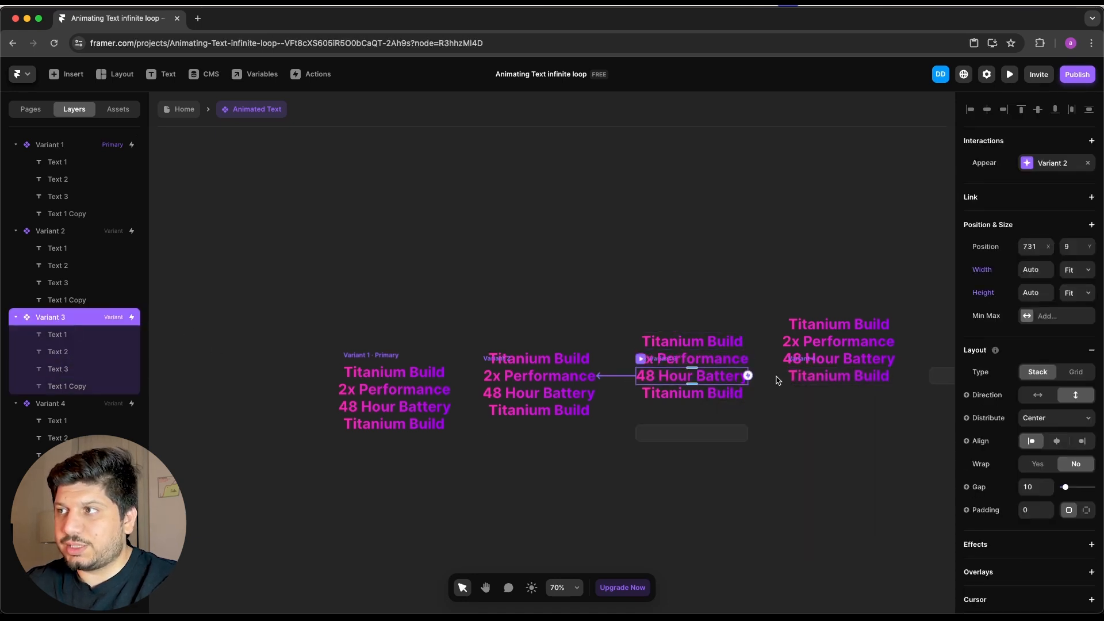
pyautogui.hscroll(3, 719, 380)
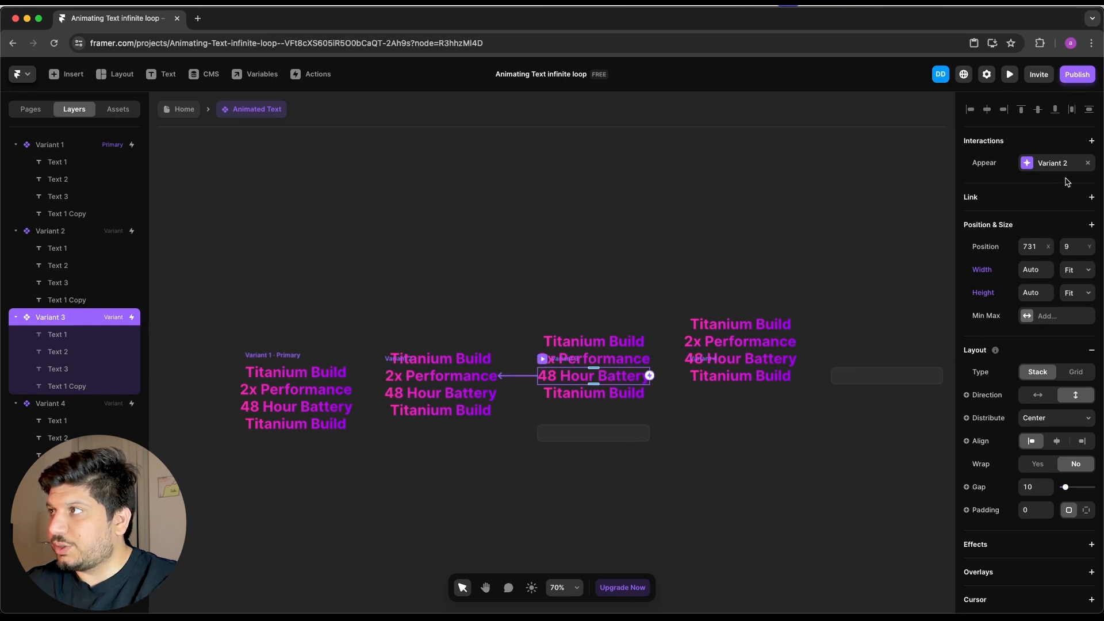
pyautogui.click(1087, 163)
pyautogui.moveTo(651, 376); pyautogui.dragTo(740, 376)
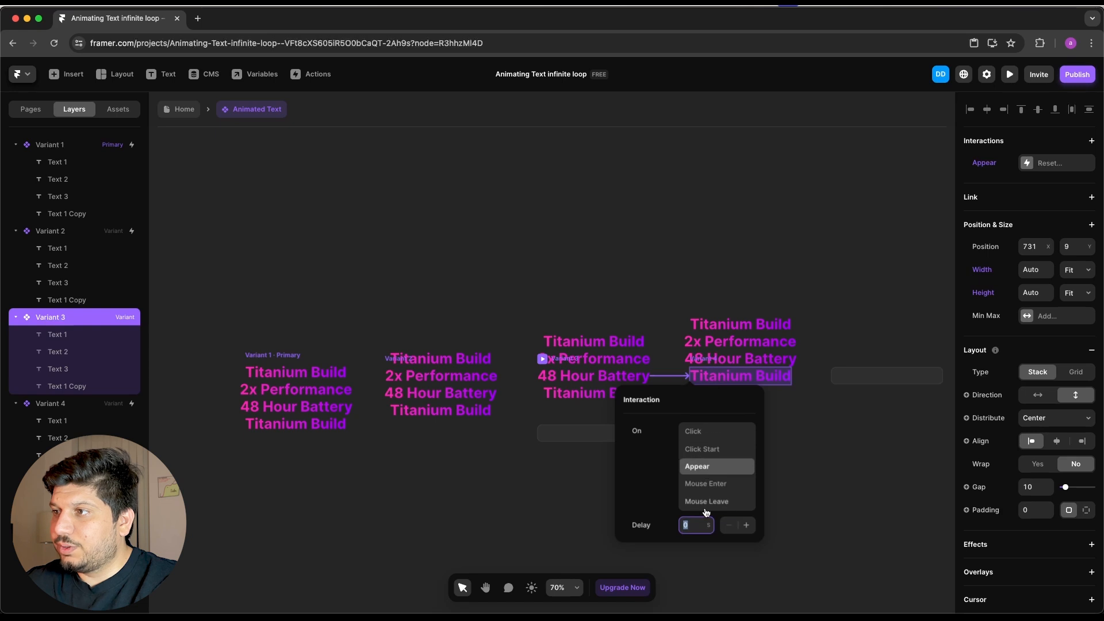
pyautogui.click(852, 480)
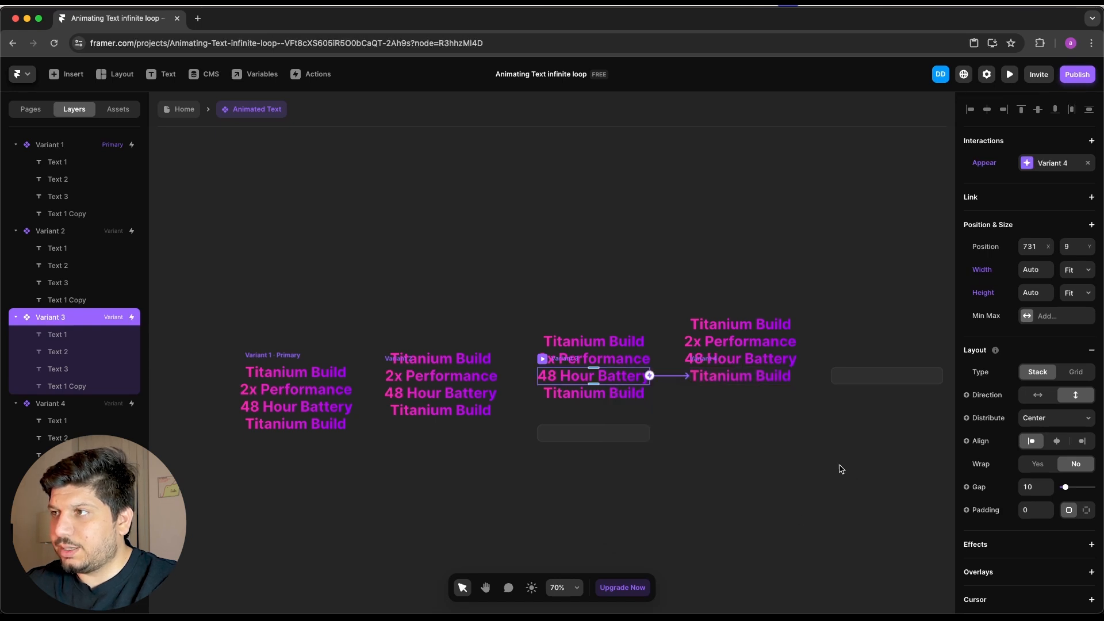
# Replace Variant 4's interaction with an Appear interaction to Variant 1 and a delay of 0.5 s.
pyautogui.click(67, 408)
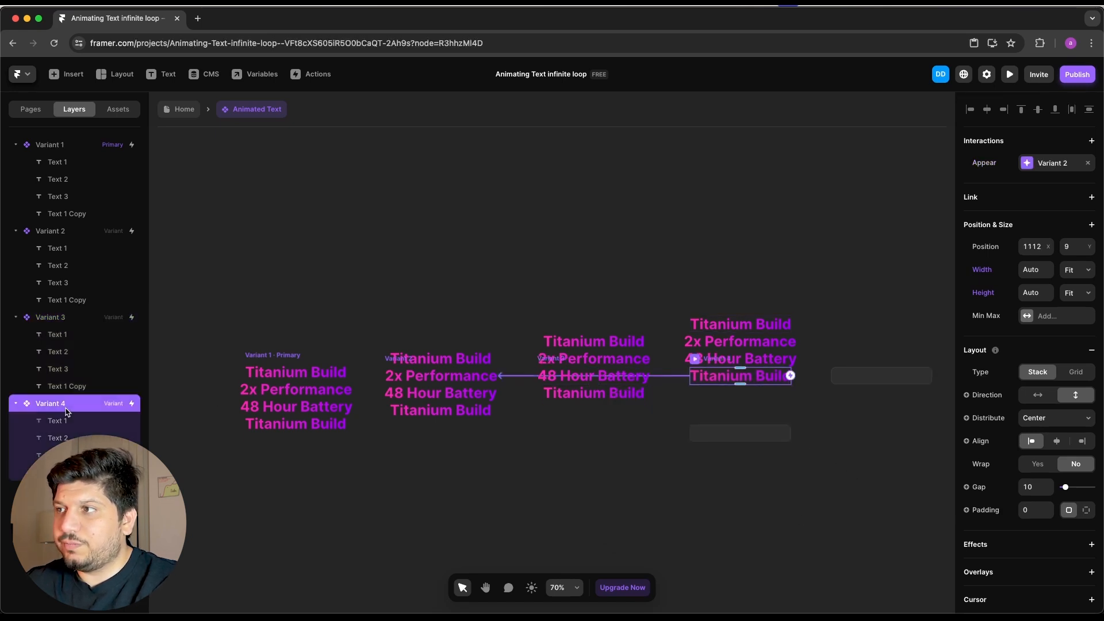
pyautogui.click(1089, 164)
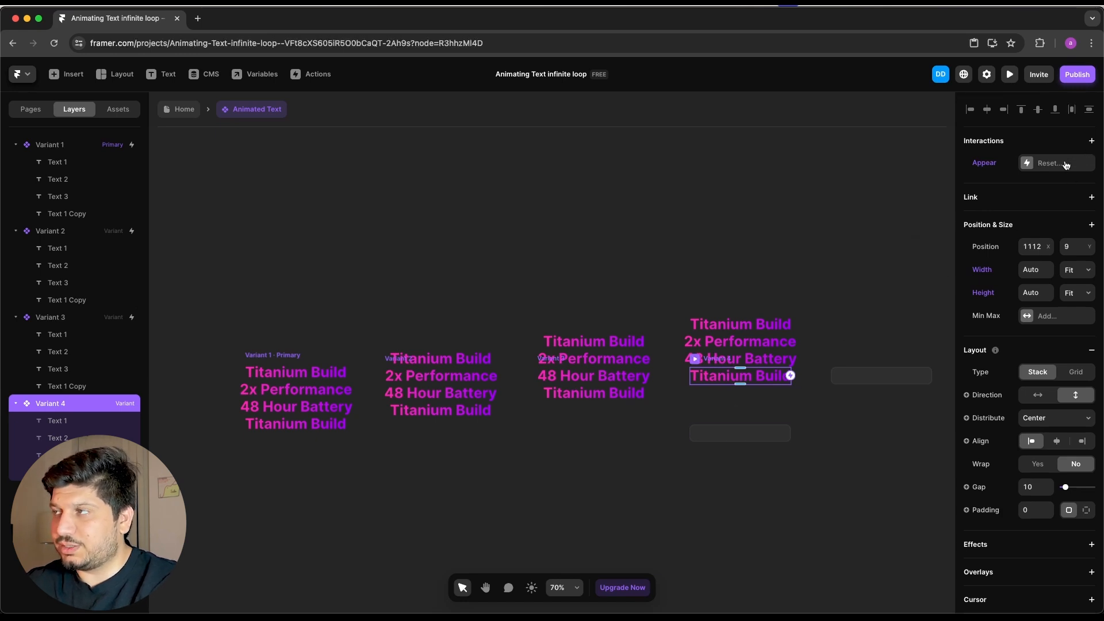
pyautogui.moveTo(791, 375); pyautogui.dragTo(290, 374)
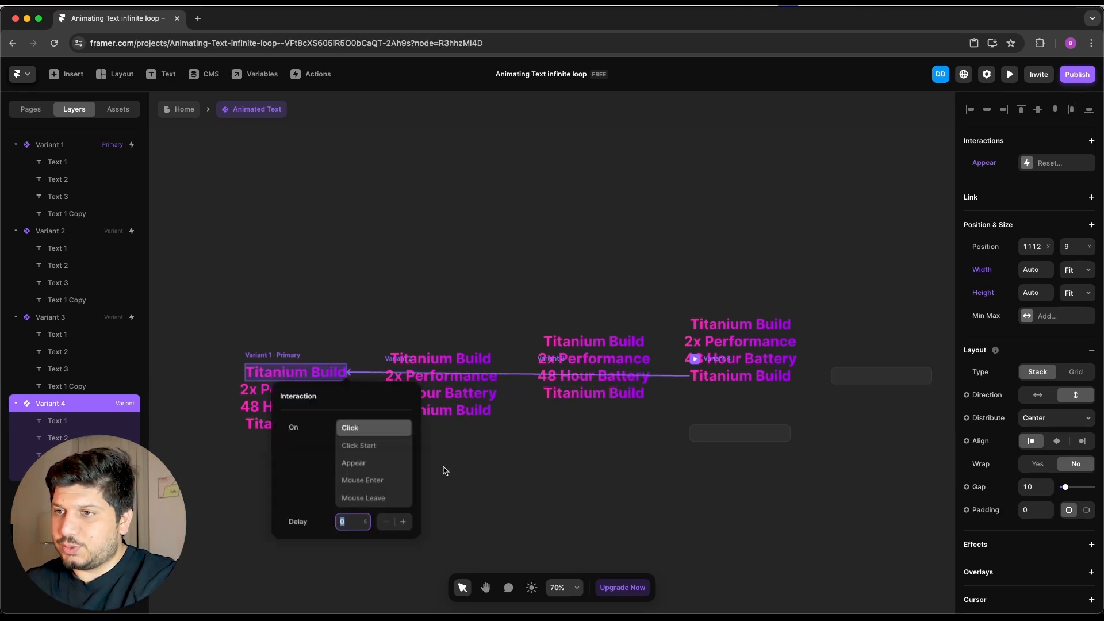
pyautogui.click(360, 464)
pyautogui.write('1')
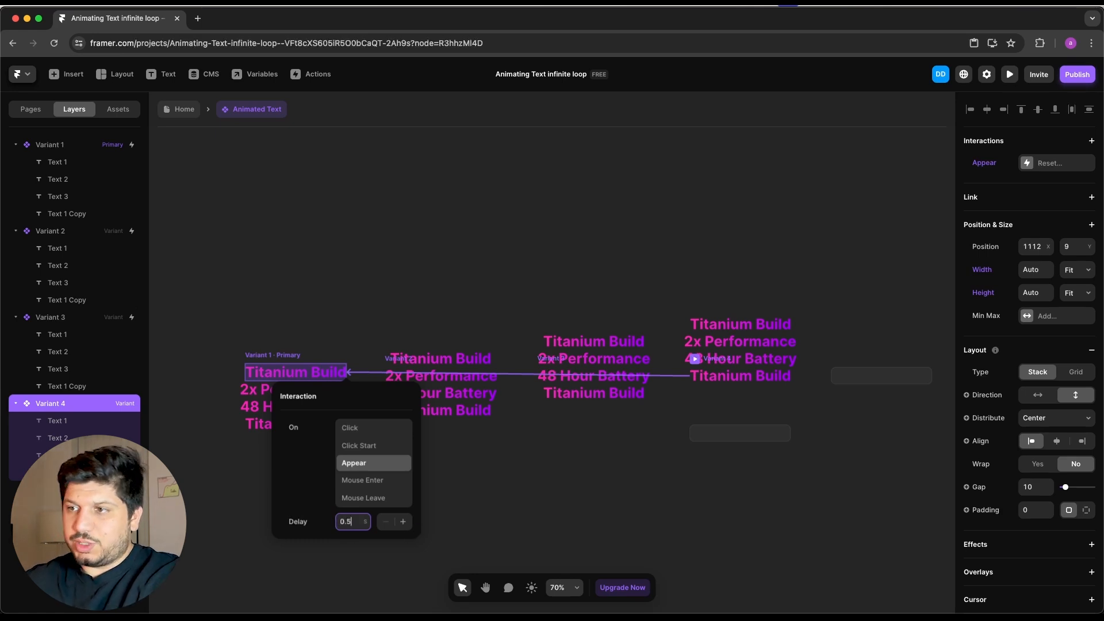
pyautogui.click(492, 498)
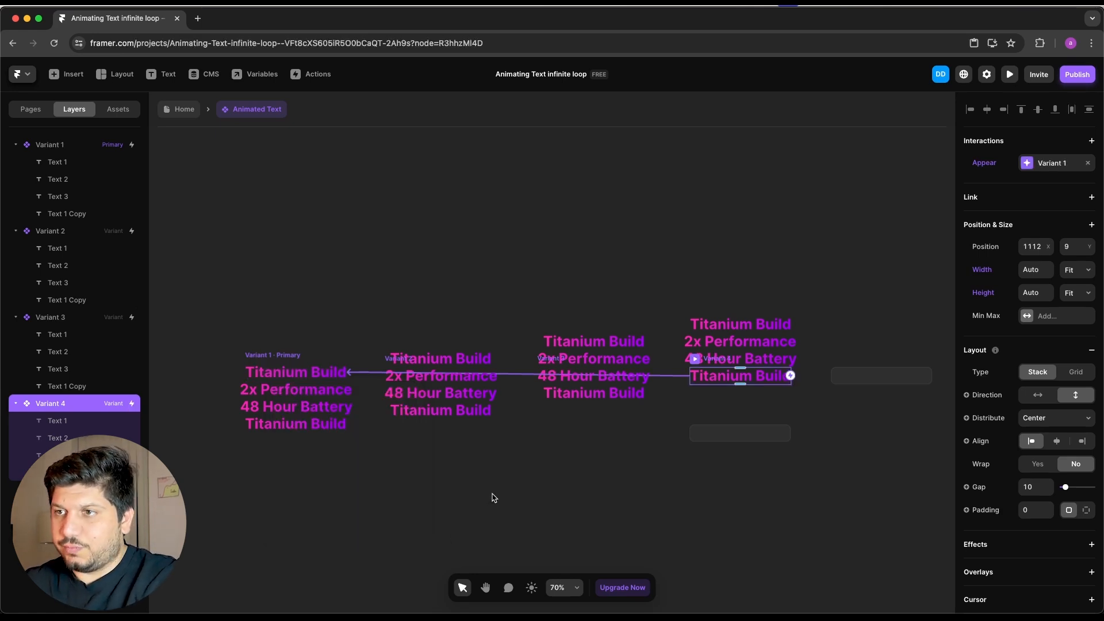
# Review the Appear connection of each of the four variants in turn.
pyautogui.scroll(-3, 464, 461)
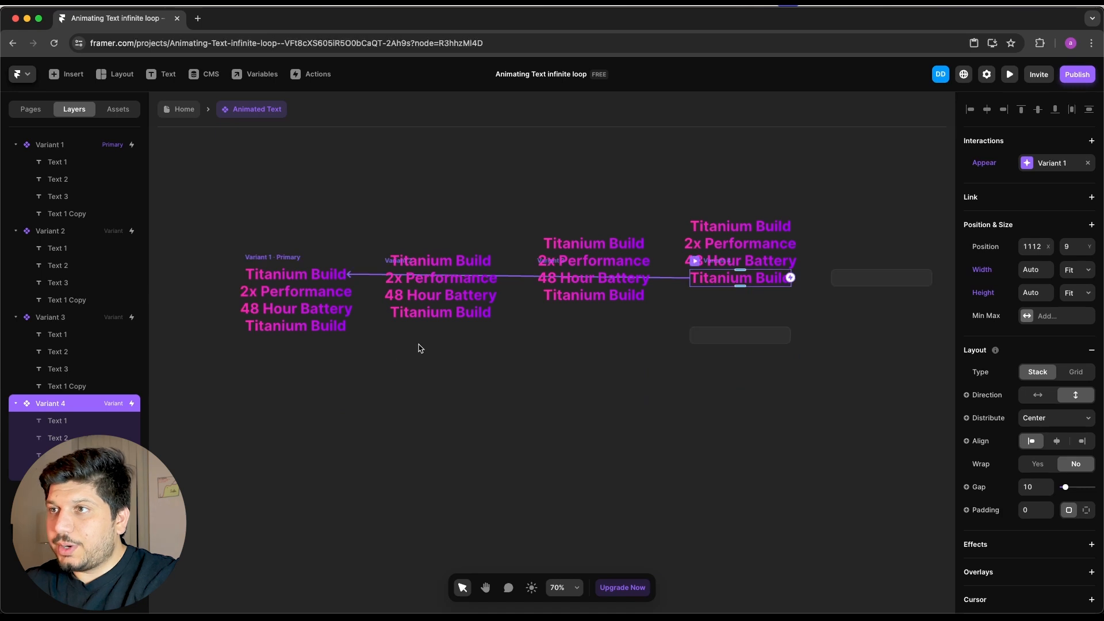
pyautogui.click(58, 147)
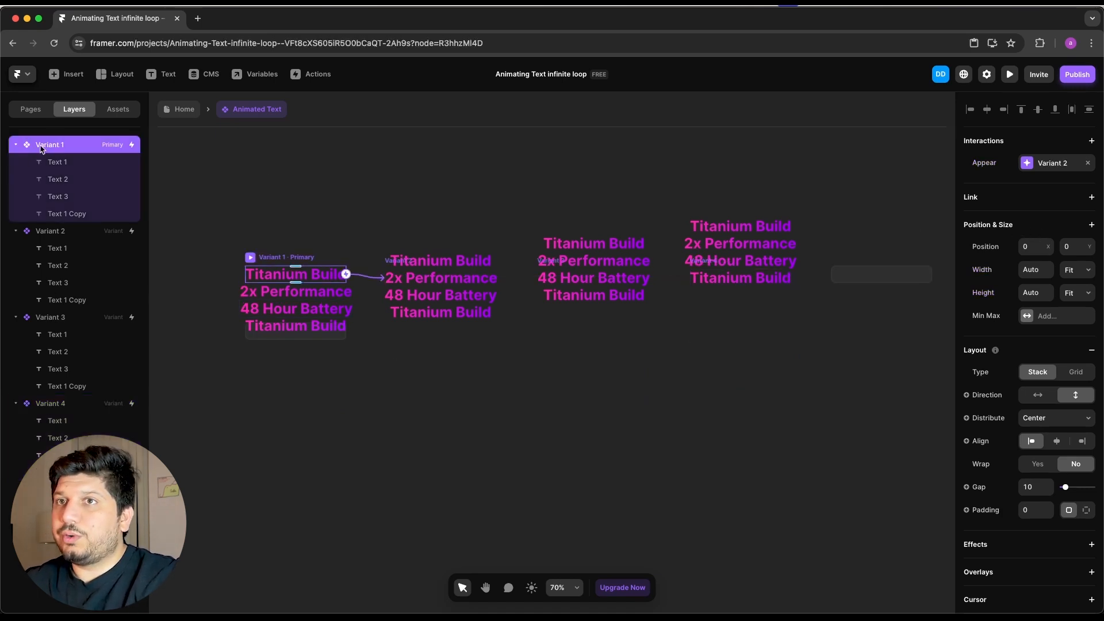
pyautogui.click(81, 230)
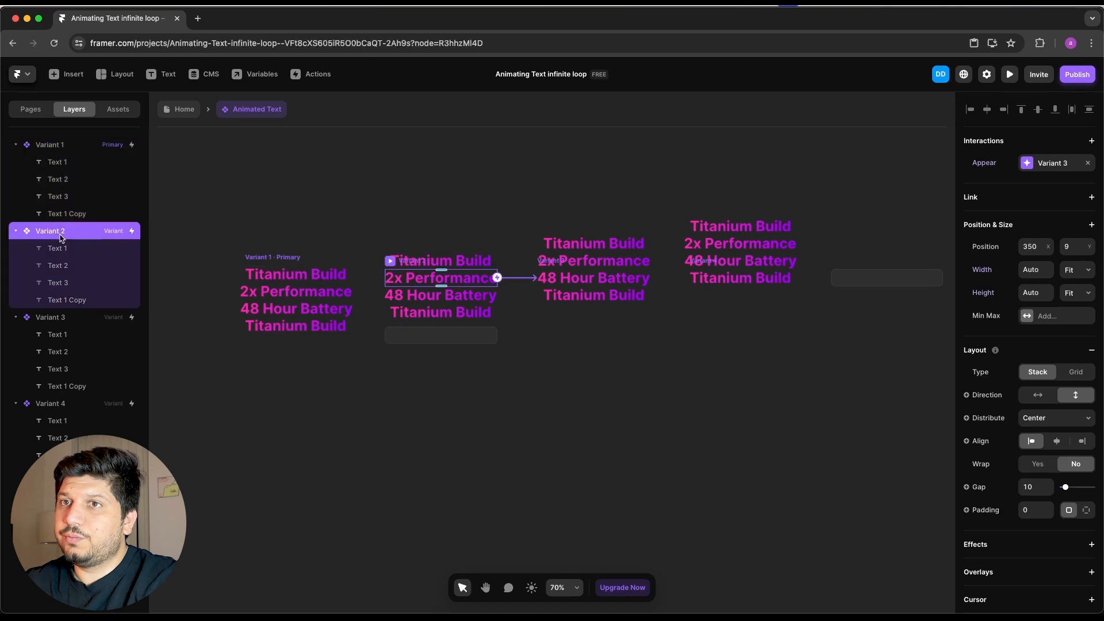
pyautogui.click(62, 322)
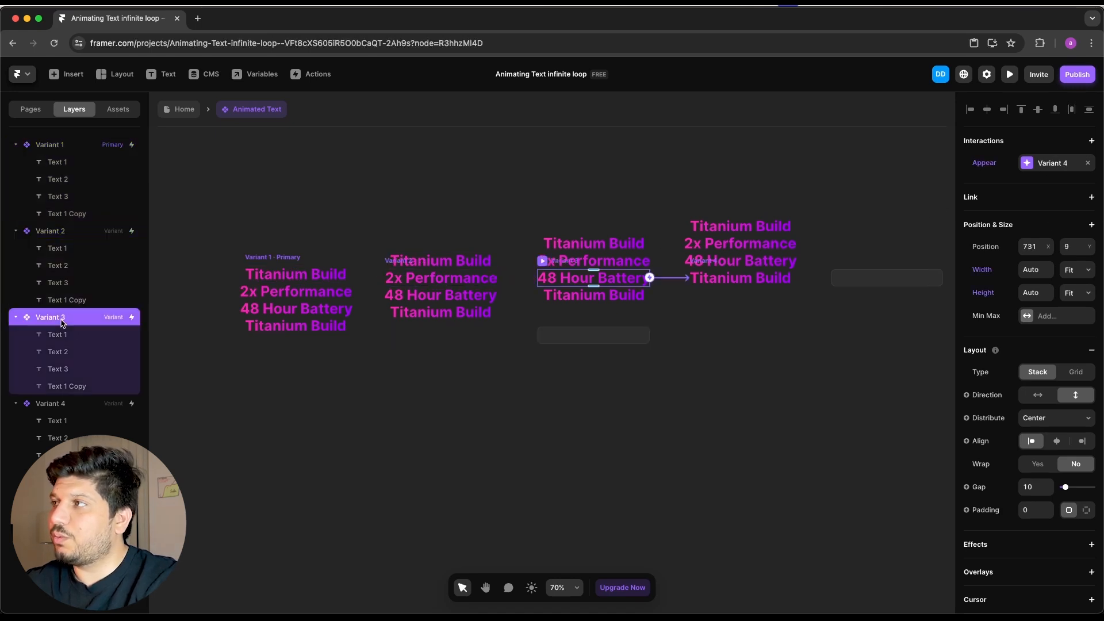
pyautogui.click(59, 409)
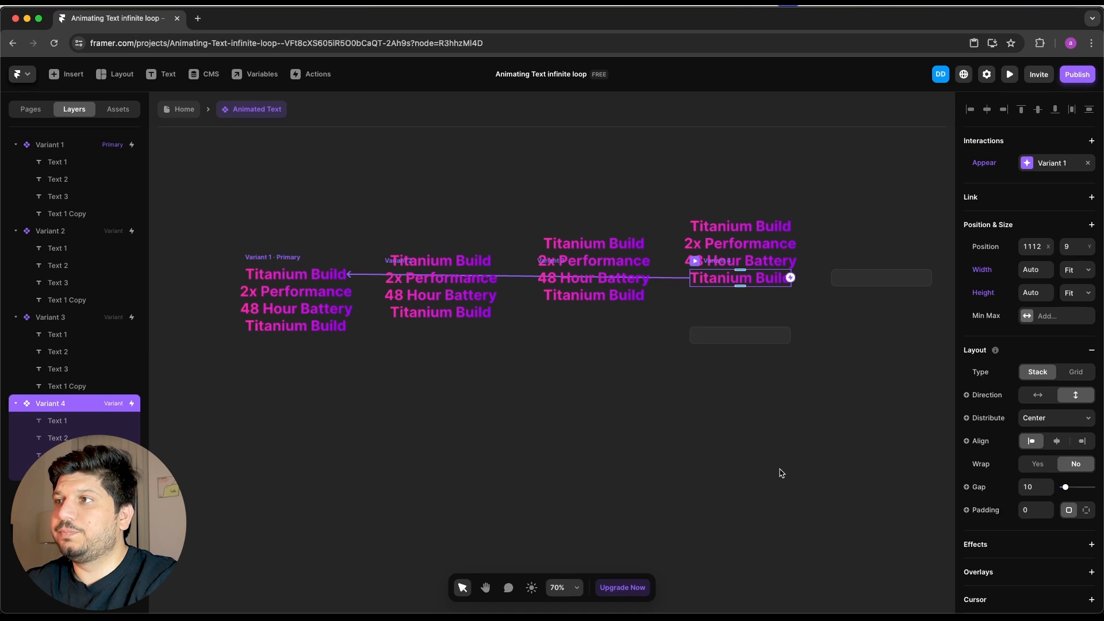
pyautogui.click(741, 446)
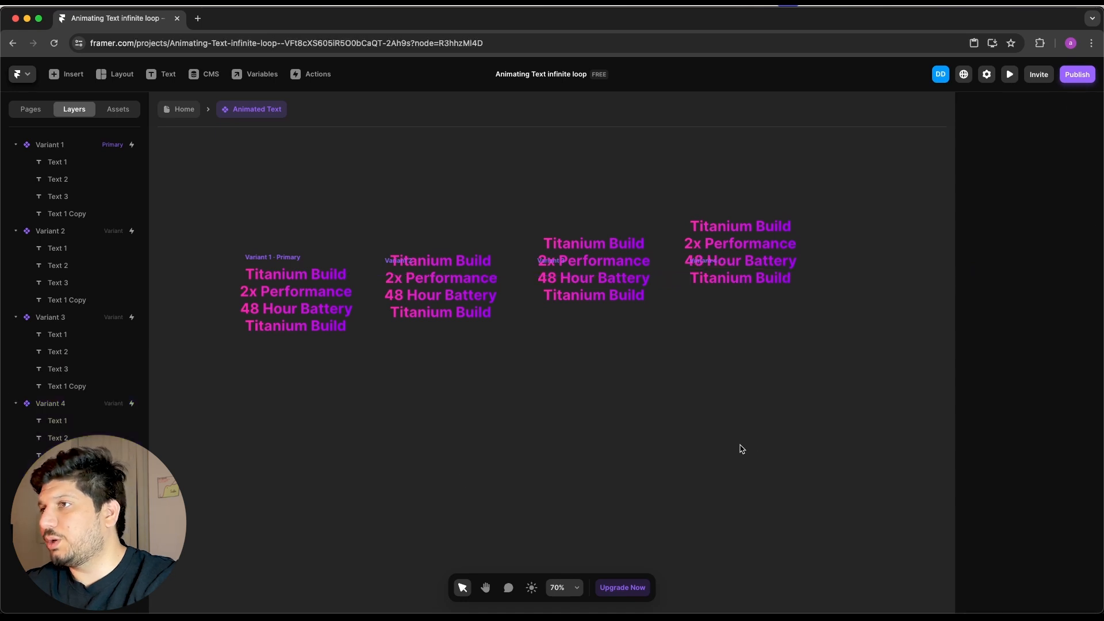
# Set the transition of the primary Variant 1 to Instant.
pyautogui.click(51, 232)
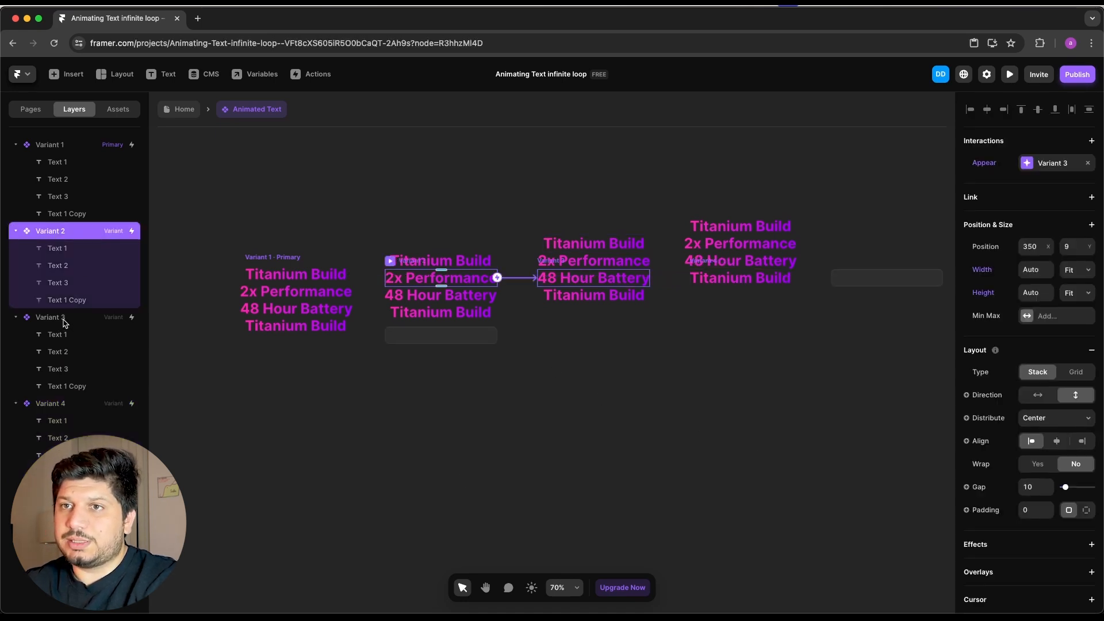
pyautogui.scroll(-5, 982, 359)
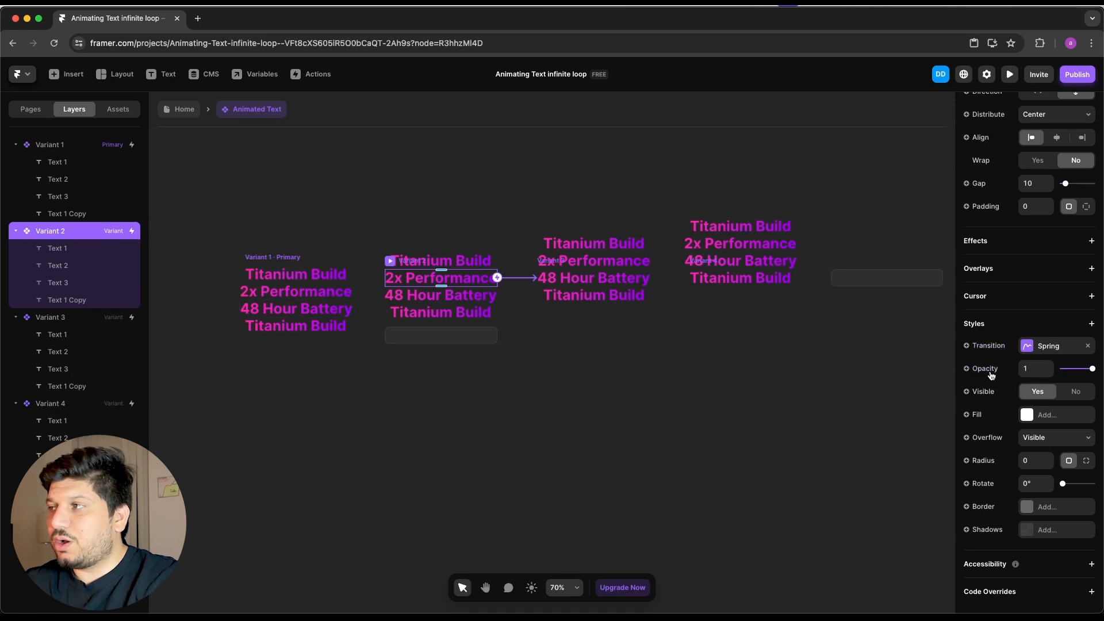
pyautogui.click(52, 150)
pyautogui.scroll(-4, 1065, 399)
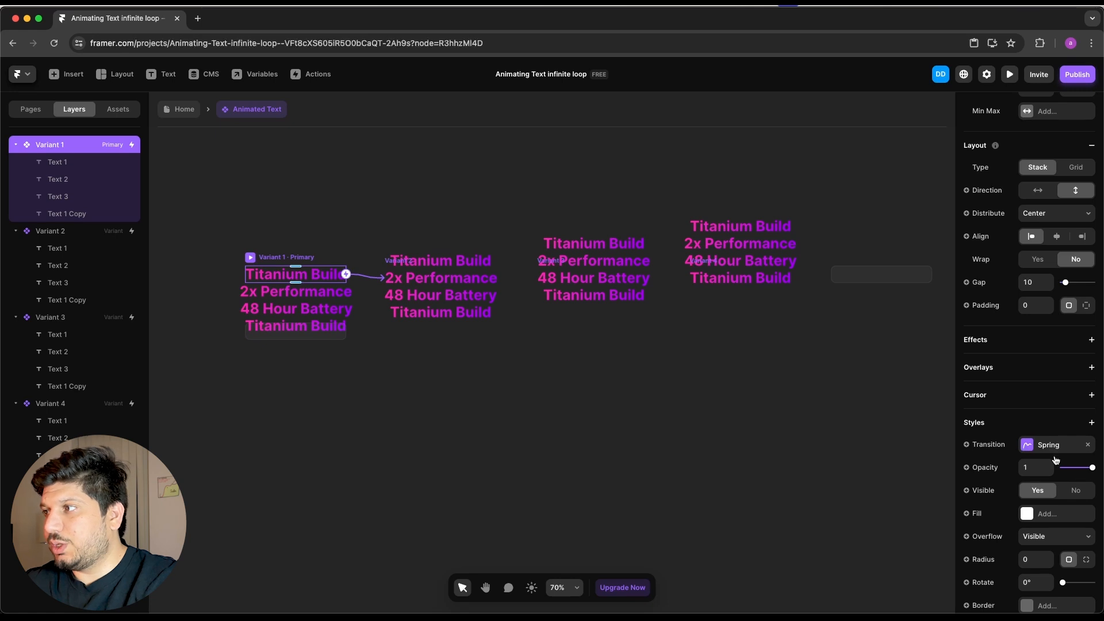
pyautogui.click(1040, 446)
pyautogui.click(826, 396)
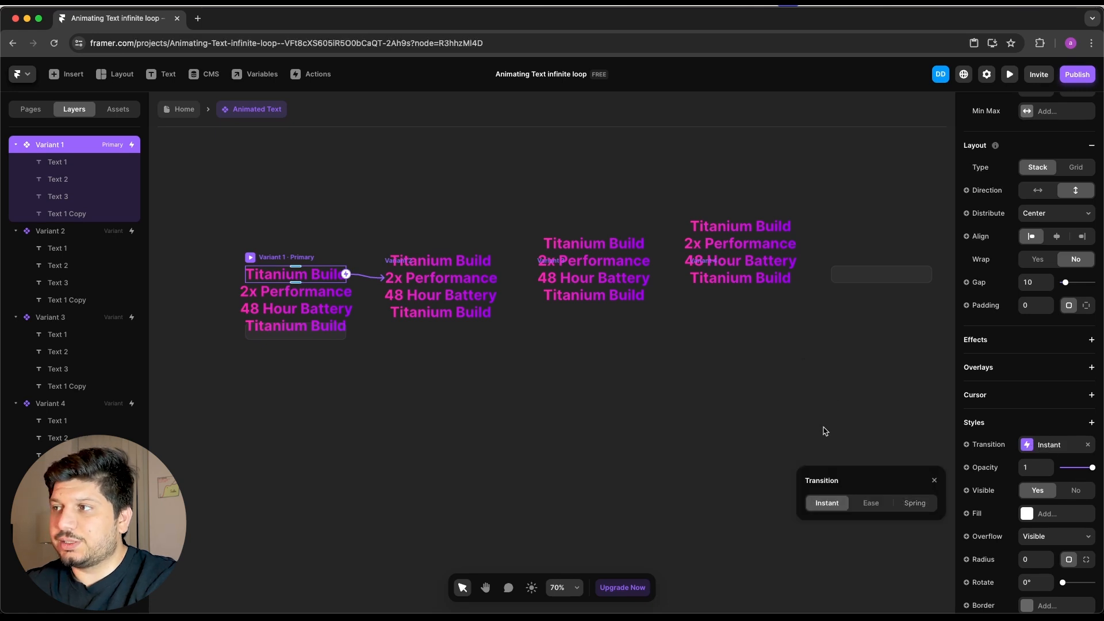
# Set the transition of Variant 2 to Spring.
pyautogui.click(731, 276)
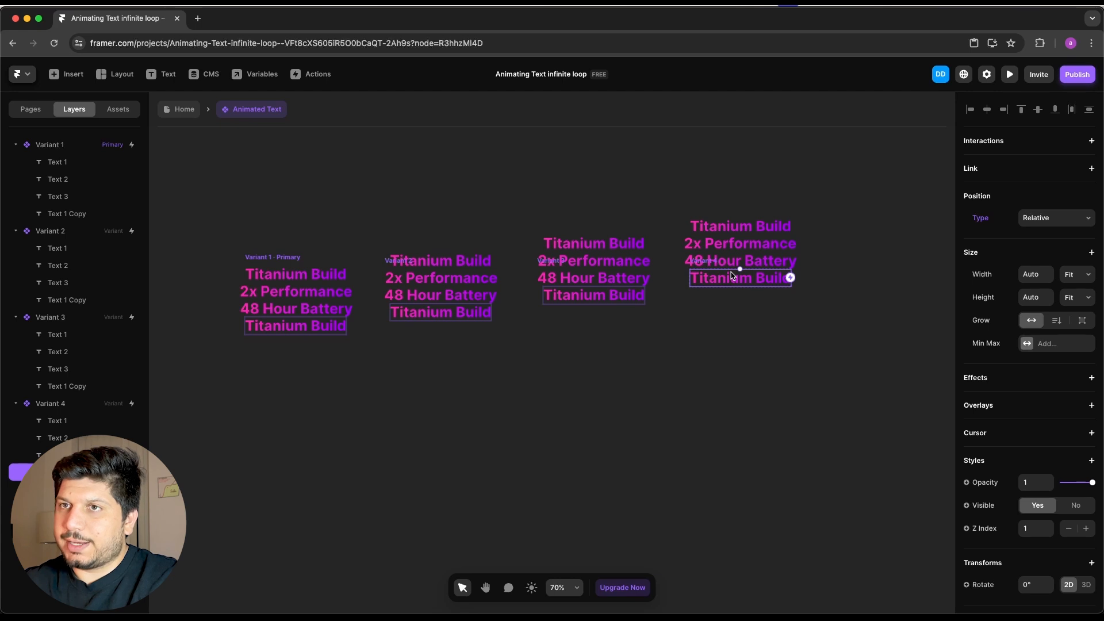
pyautogui.click(50, 149)
pyautogui.click(78, 236)
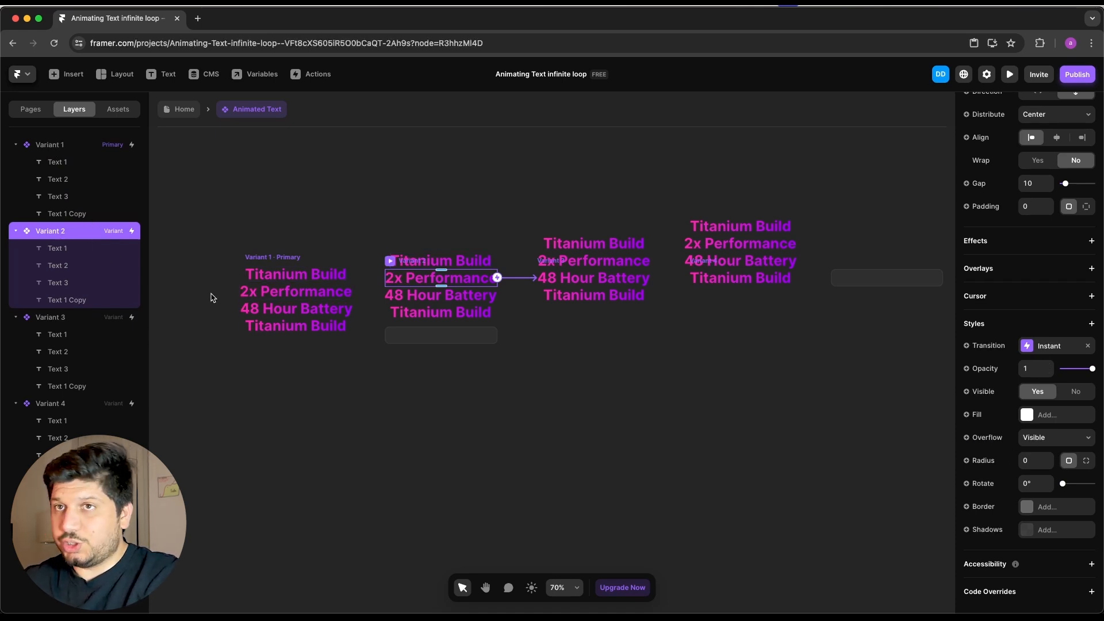
pyautogui.click(1068, 348)
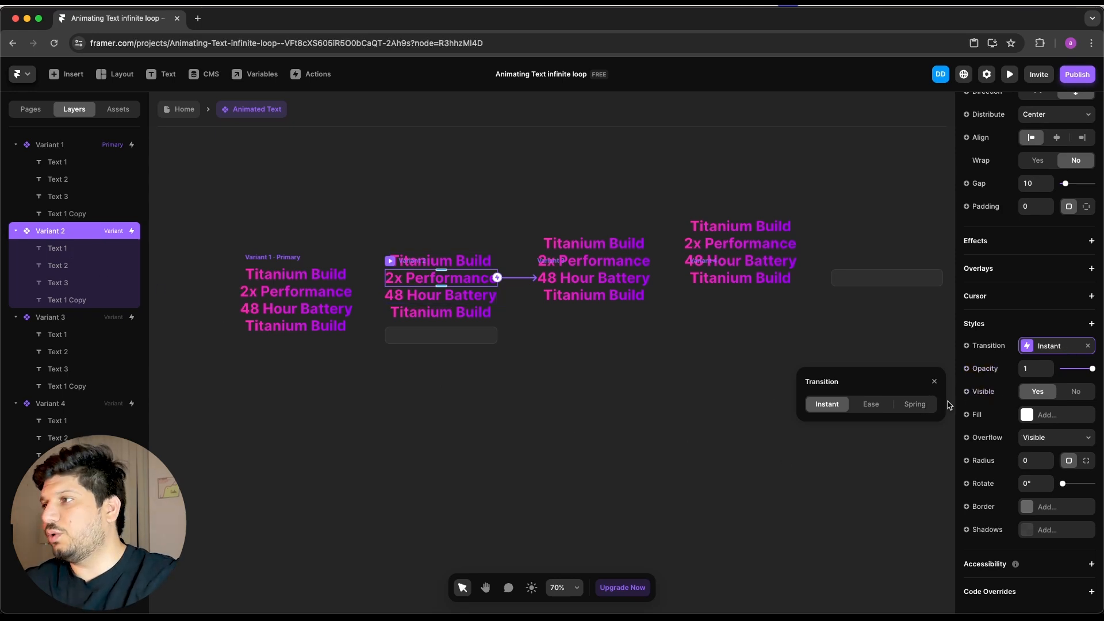
pyautogui.click(915, 403)
# Set the transition of Variant 3 to Spring.
pyautogui.click(592, 277)
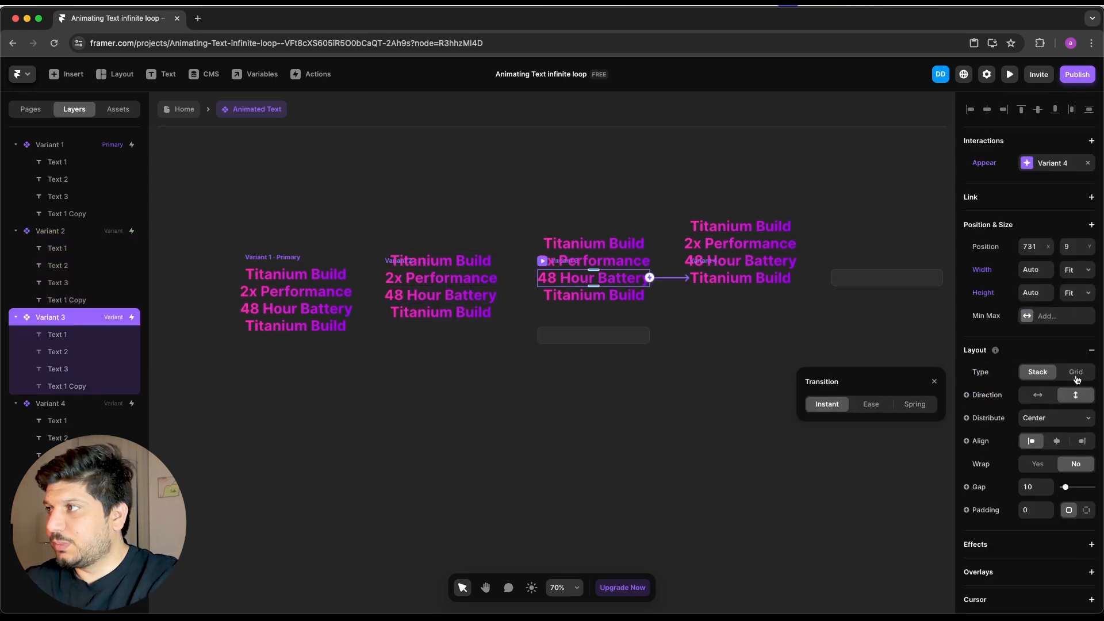
pyautogui.scroll(-5, 1076, 383)
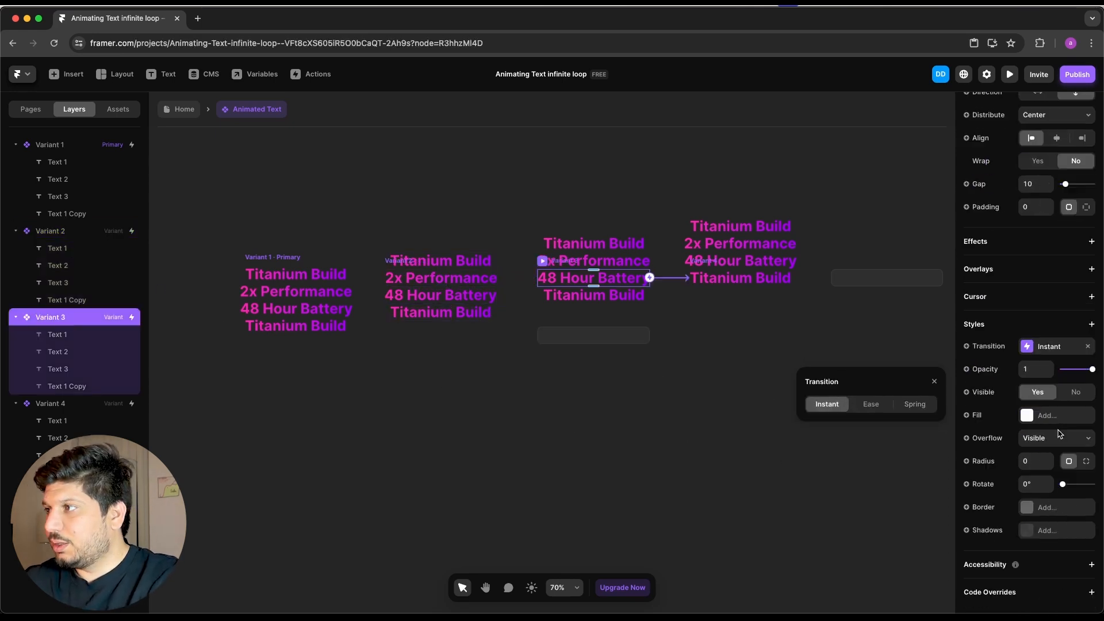
pyautogui.click(1067, 345)
pyautogui.click(914, 404)
# Set the transition of Variant 4 to Spring.
pyautogui.click(52, 403)
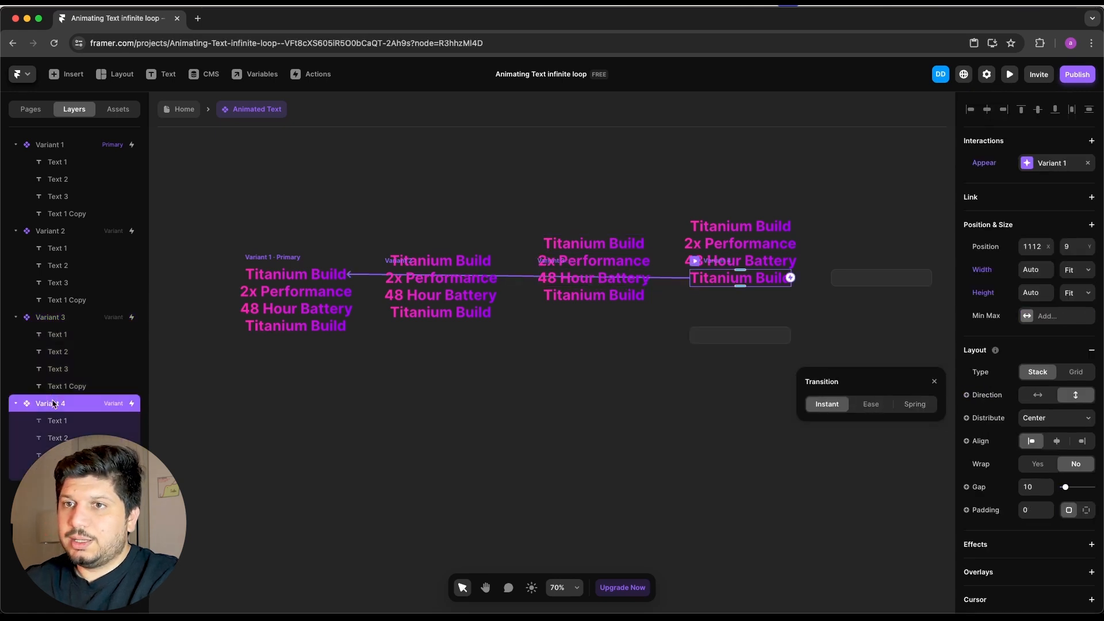
pyautogui.scroll(-5, 1067, 343)
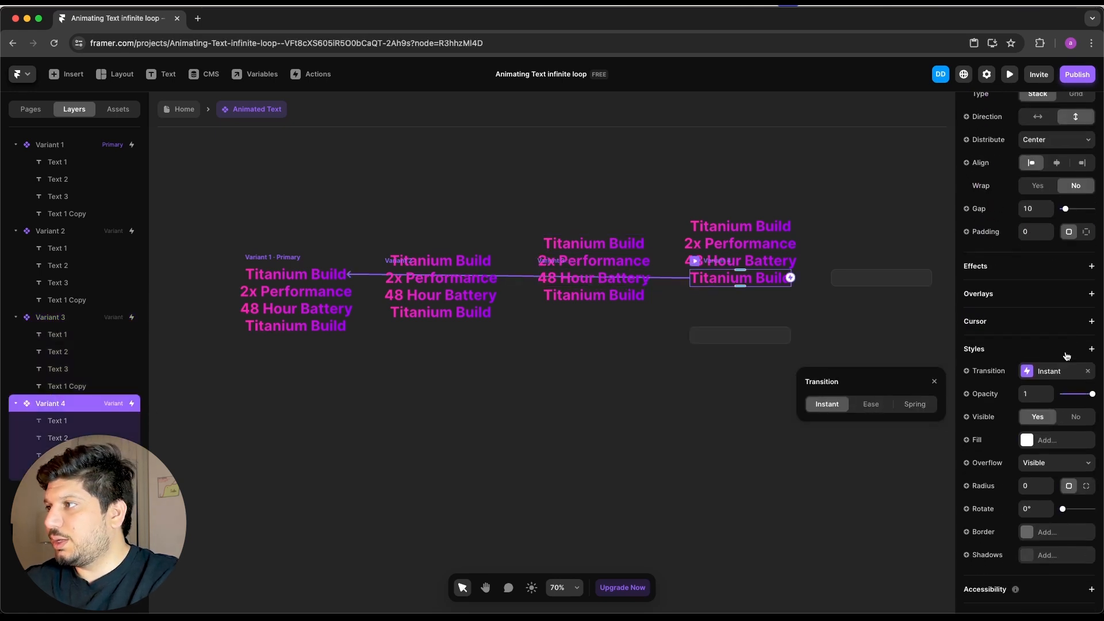
pyautogui.click(915, 403)
pyautogui.click(607, 382)
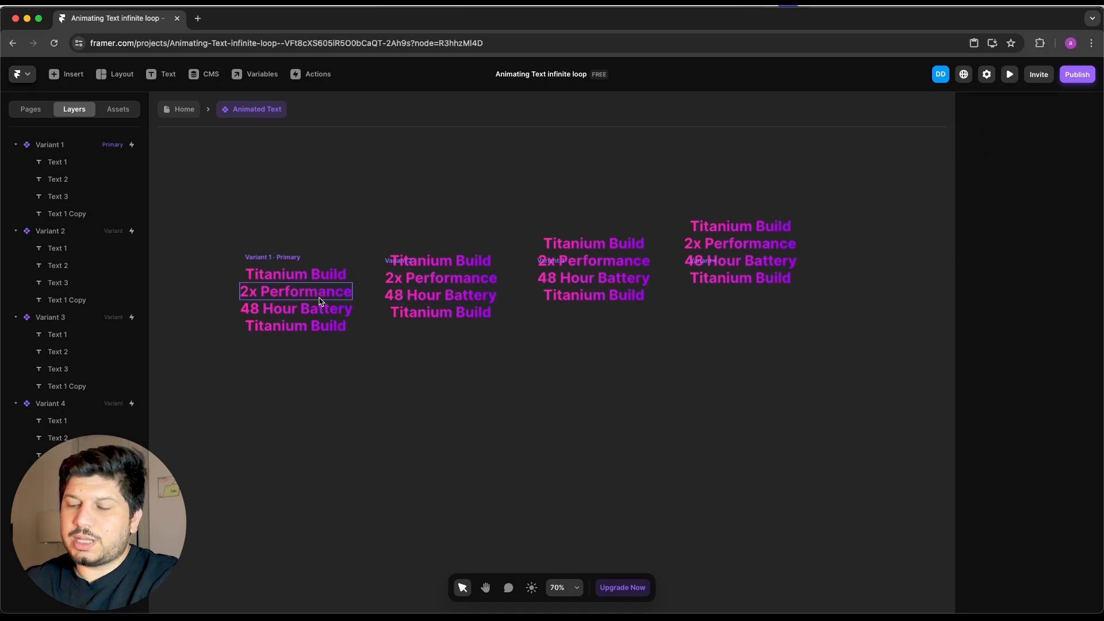
# Set the opacity of Text 2, Text 3 and Text 1 Copy in Variant 1 to 0.
pyautogui.scroll(5, 313, 311)
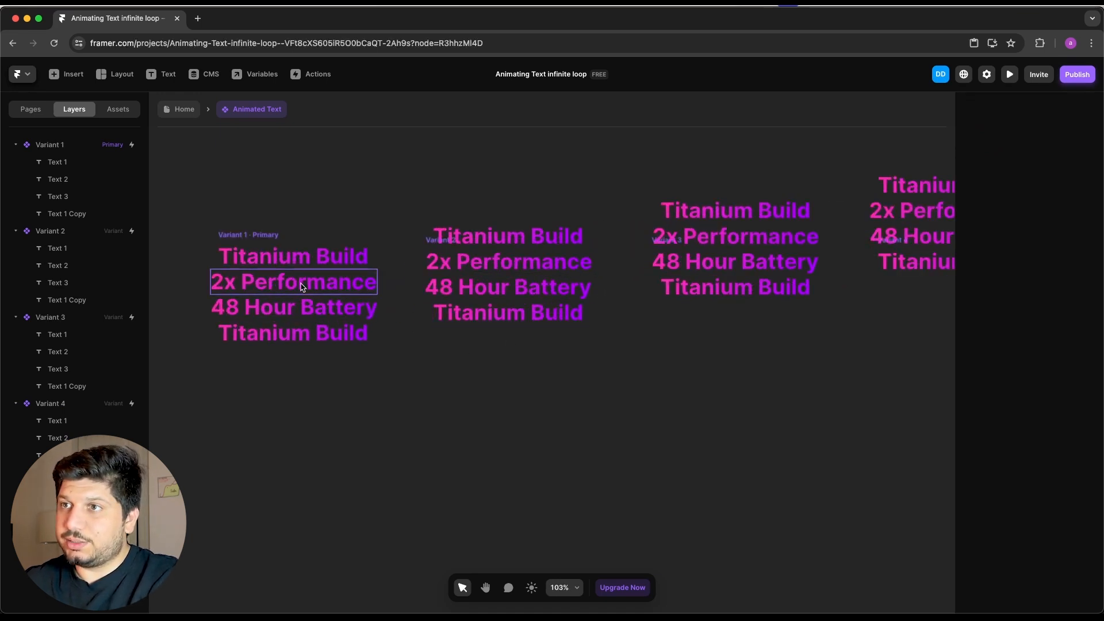
pyautogui.click(77, 174)
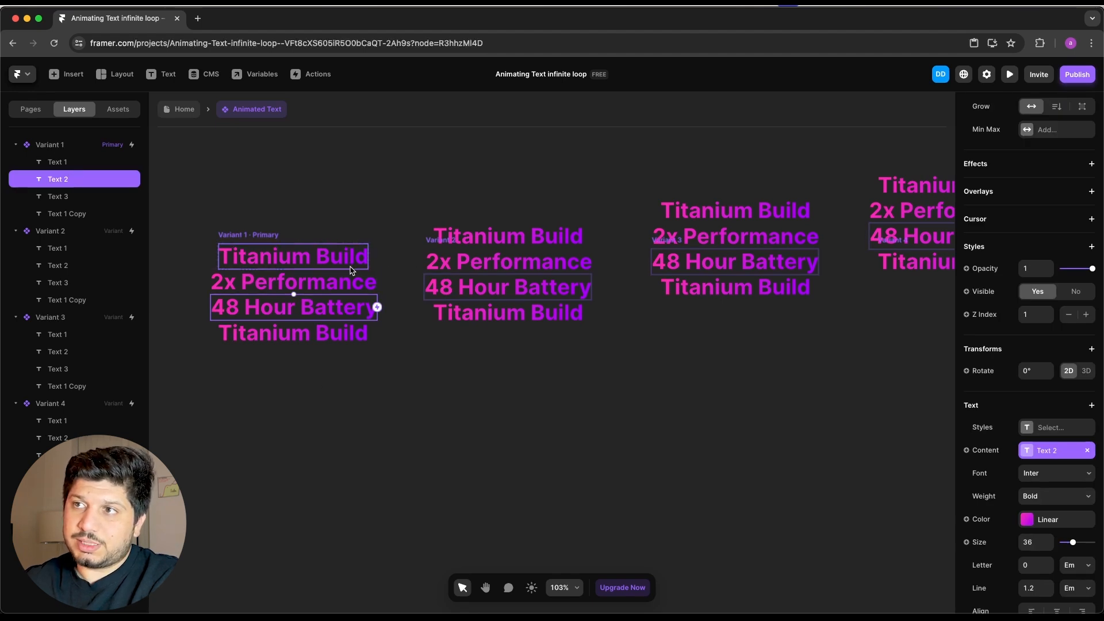
pyautogui.click(413, 374)
pyautogui.click(347, 293)
pyautogui.keyDown('shift'); pyautogui.click(347, 306); pyautogui.keyUp('shift')
pyautogui.keyDown('shift'); pyautogui.click(332, 344); pyautogui.keyUp('shift')
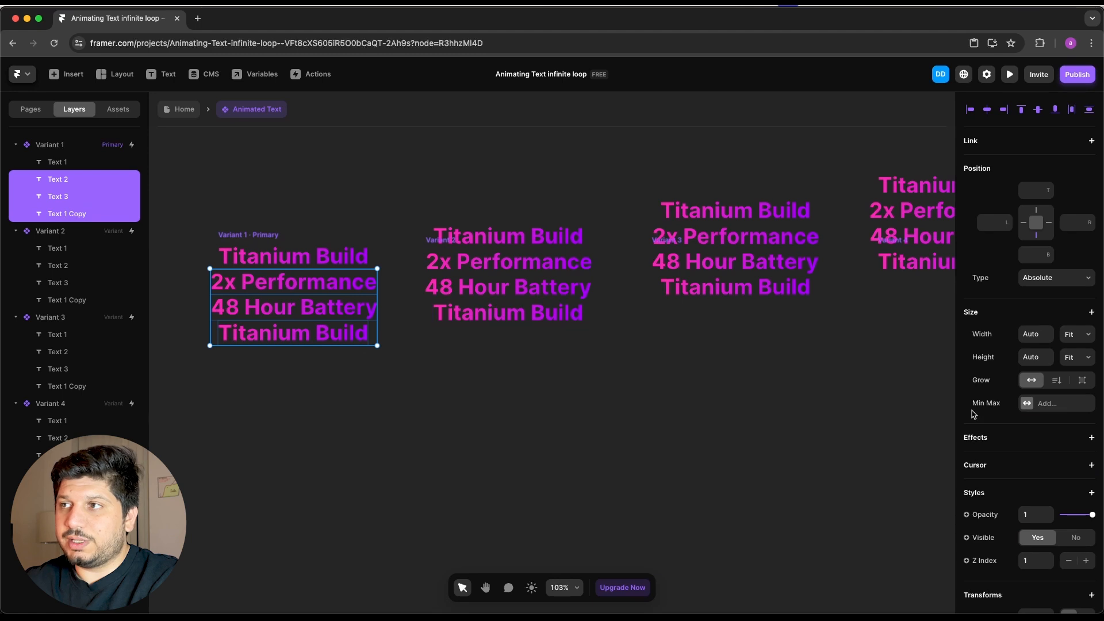
pyautogui.scroll(-1, 1091, 497)
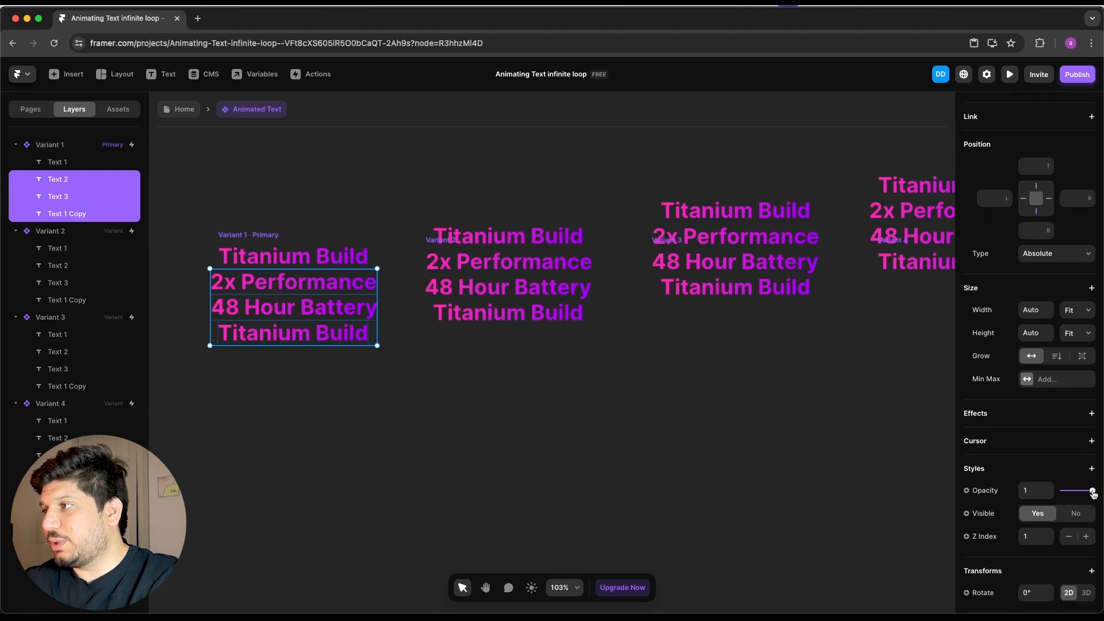
pyautogui.moveTo(1092, 492); pyautogui.dragTo(1066, 494)
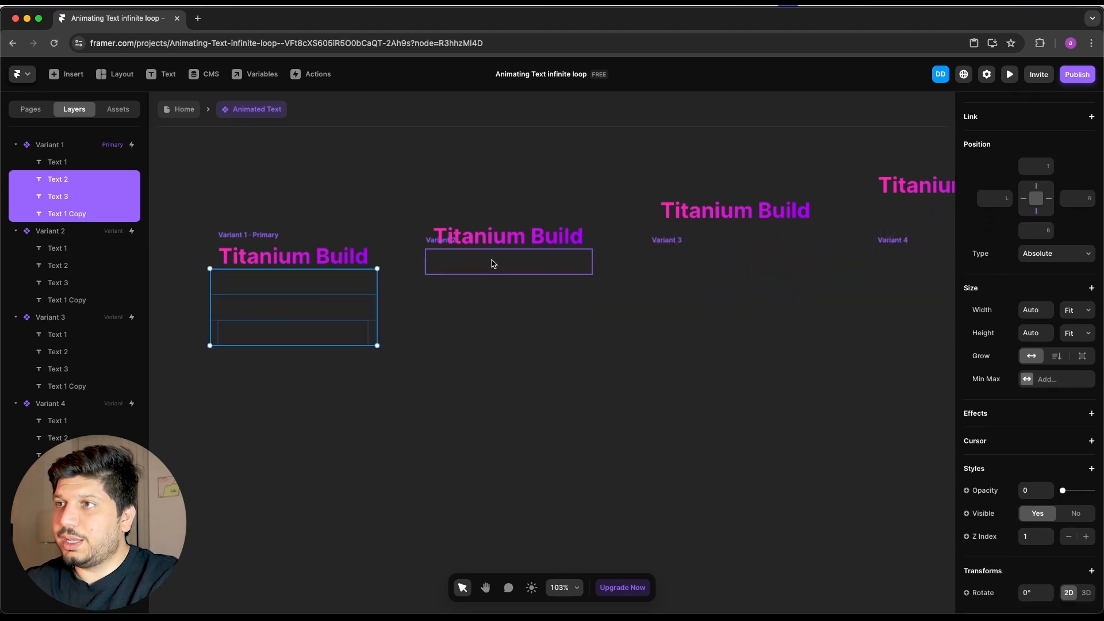
# Set the opacity of the Text 1 line in Variants 2, 3 and 4 to 0.
pyautogui.click(512, 243)
pyautogui.keyDown('shift'); pyautogui.click(742, 207); pyautogui.keyUp('shift')
pyautogui.keyDown('shift'); pyautogui.click(914, 185); pyautogui.keyUp('shift')
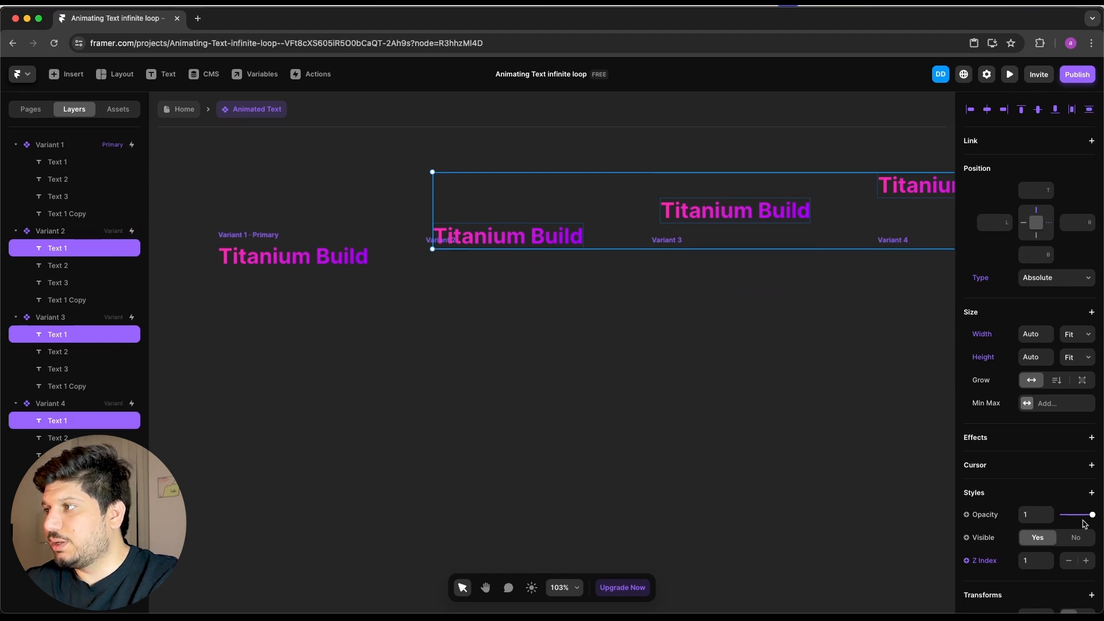
pyautogui.moveTo(1092, 516); pyautogui.dragTo(1063, 516)
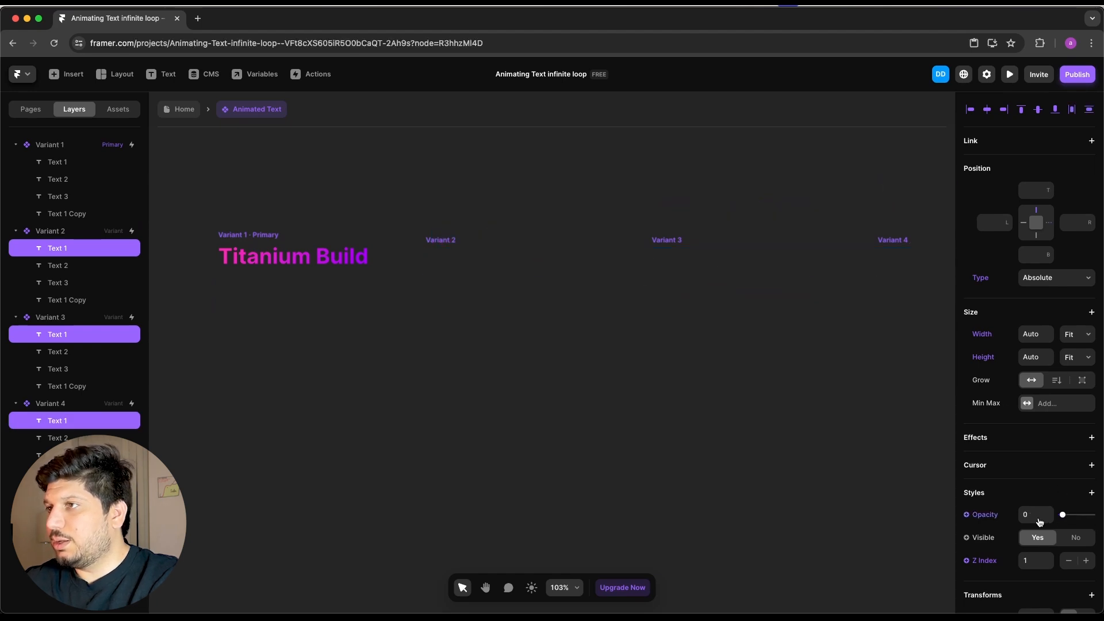
# Set full opacity on Text 3 in Variant 2, Text 2 in Variant 3 and Text 1 Copy in Variant 4.
pyautogui.click(482, 270)
pyautogui.hscroll(4, 744, 355)
pyautogui.hscroll(-3, 407, 286)
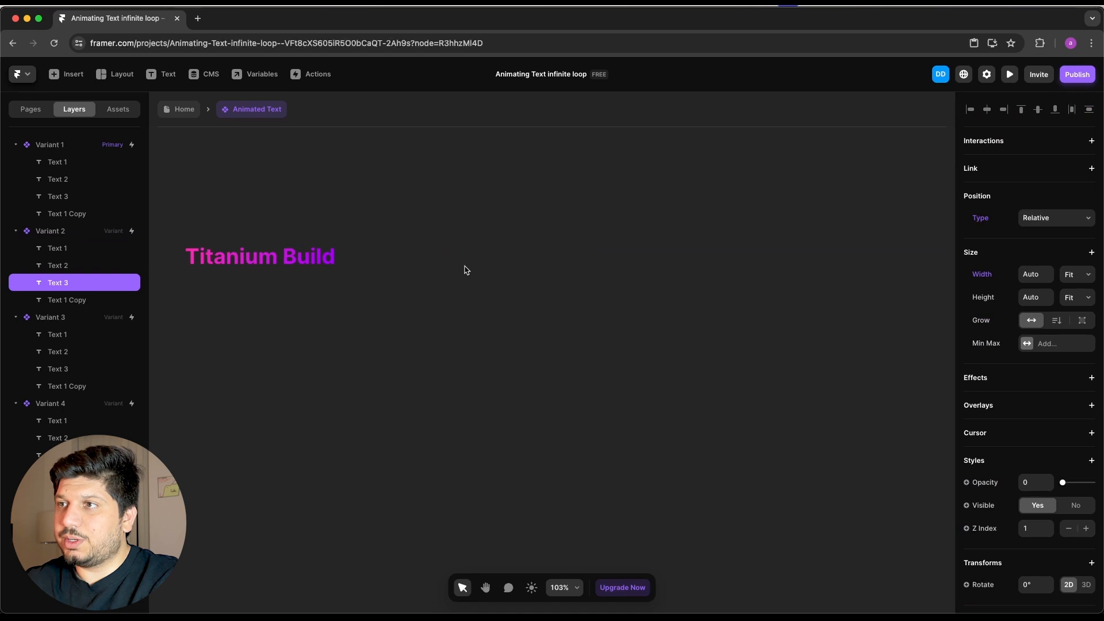
pyautogui.click(594, 260)
pyautogui.hscroll(-4, 333, 268)
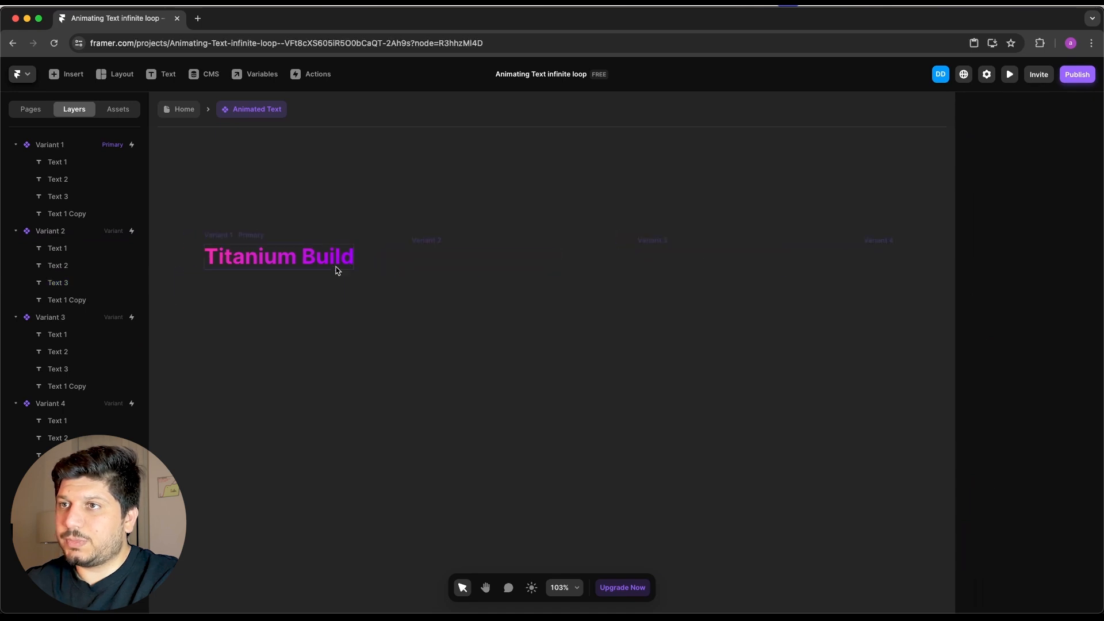
pyautogui.click(688, 268)
pyautogui.hscroll(3, 744, 283)
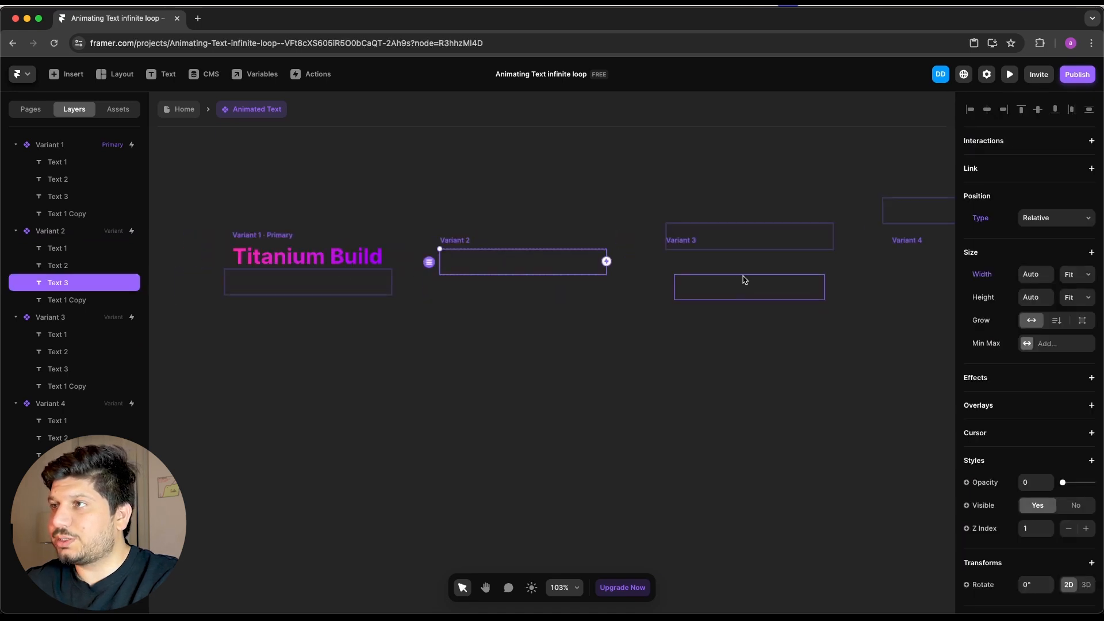
pyautogui.keyDown('shift'); pyautogui.click(737, 266); pyautogui.keyUp('shift')
pyautogui.keyDown('shift'); pyautogui.click(916, 266); pyautogui.keyUp('shift')
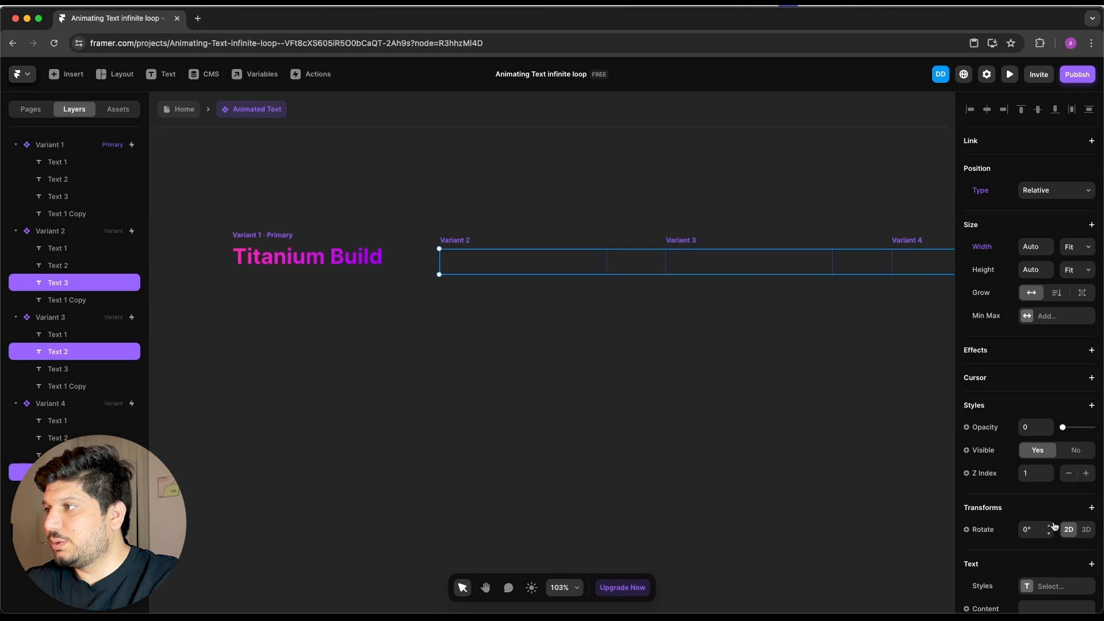
pyautogui.moveTo(1074, 430); pyautogui.dragTo(1096, 430)
pyautogui.click(616, 446)
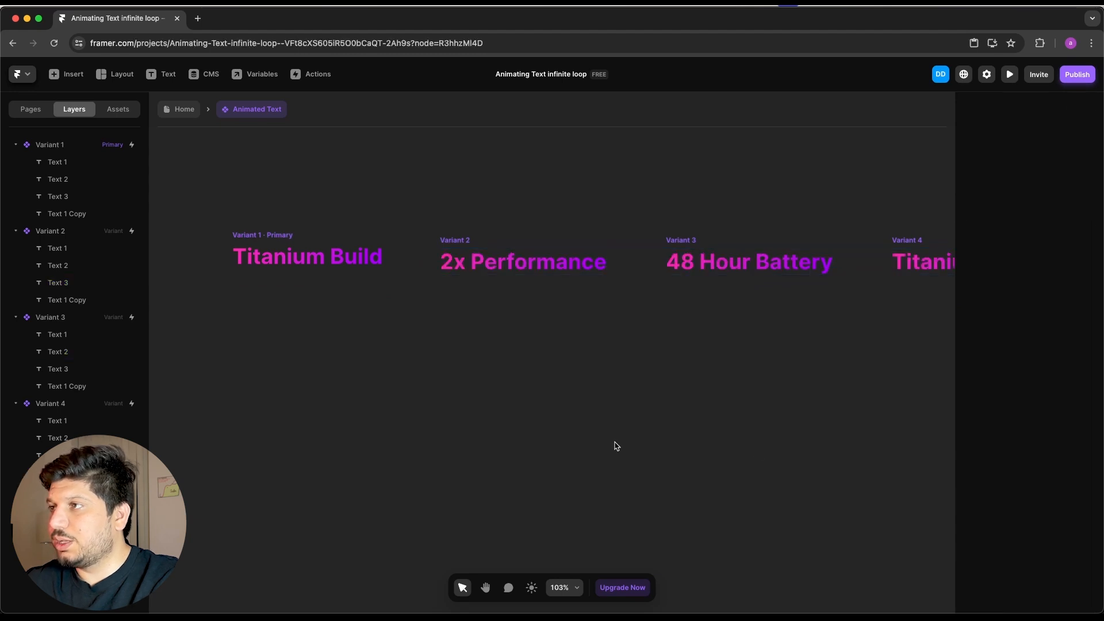
# Preview the looping text animation of the Animated Text component and return to the canvas.
pyautogui.scroll(-3, 616, 446)
pyautogui.press('space')
pyautogui.moveTo(706, 457); pyautogui.dragTo(626, 430)
pyautogui.scroll(1, 525, 365)
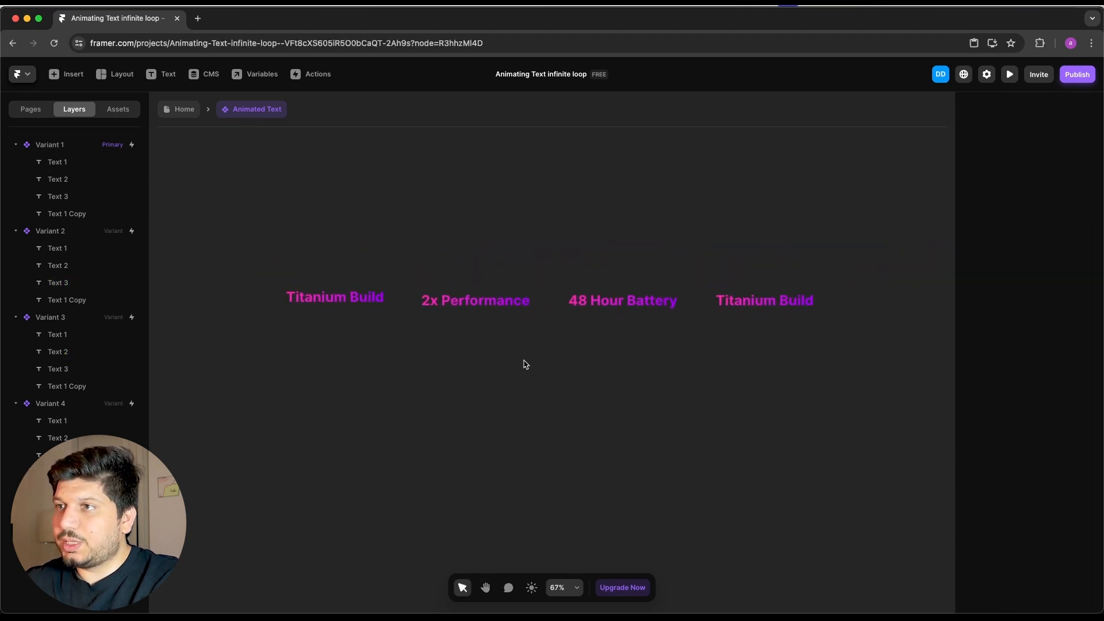
pyautogui.click(1009, 75)
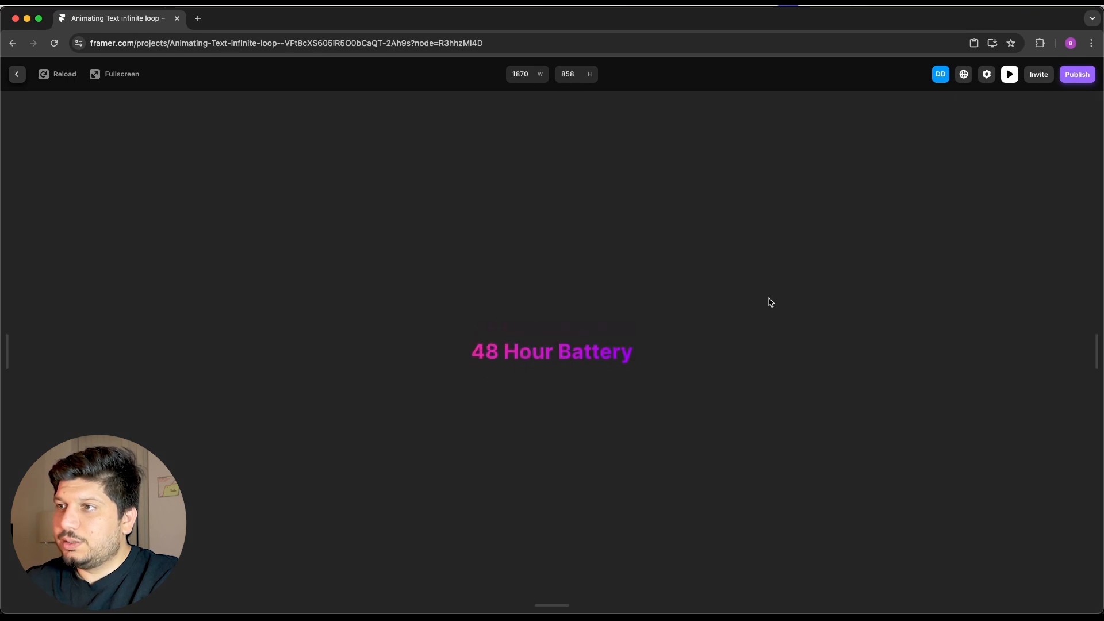
pyautogui.click(1011, 75)
# Set the width and height of the Animated Text instance on the Home page to Fit Content.
pyautogui.click(193, 113)
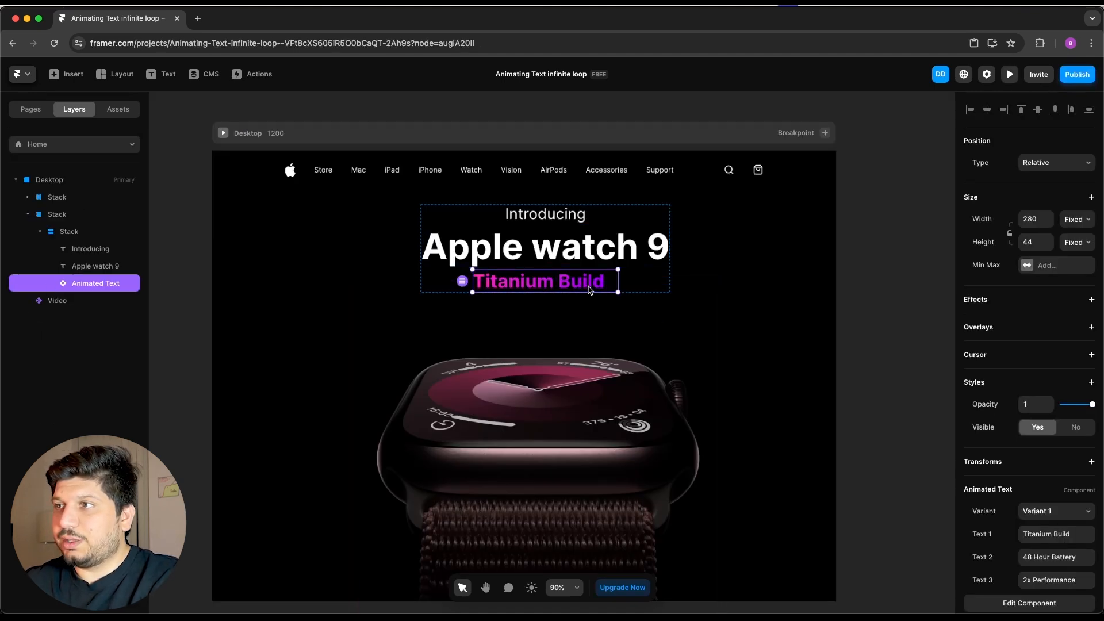
pyautogui.click(1086, 223)
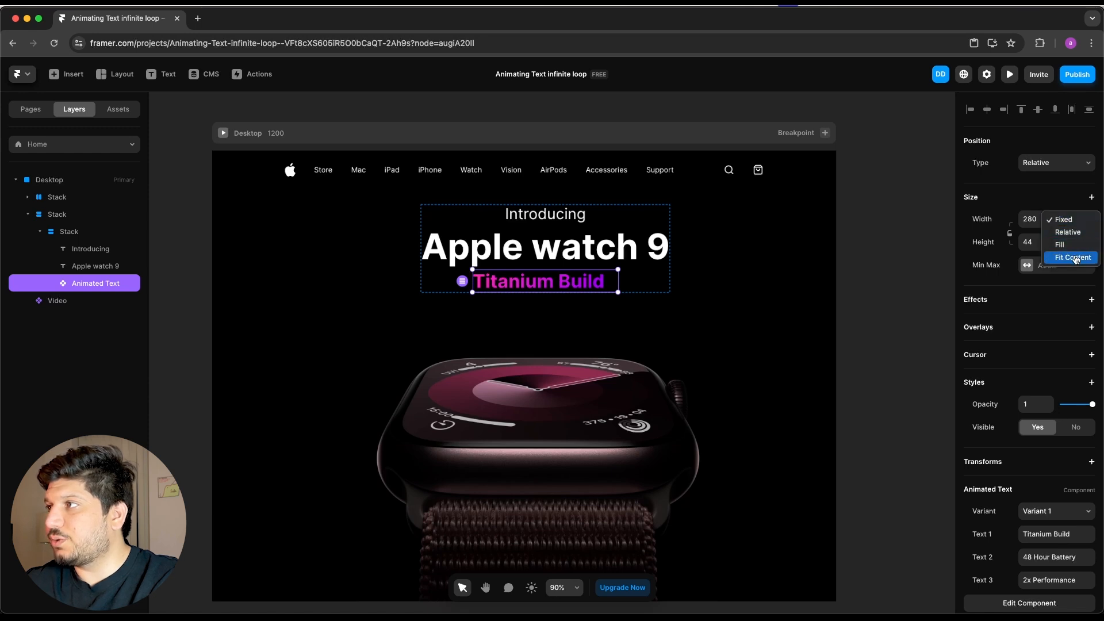
pyautogui.click(1073, 258)
pyautogui.click(1073, 244)
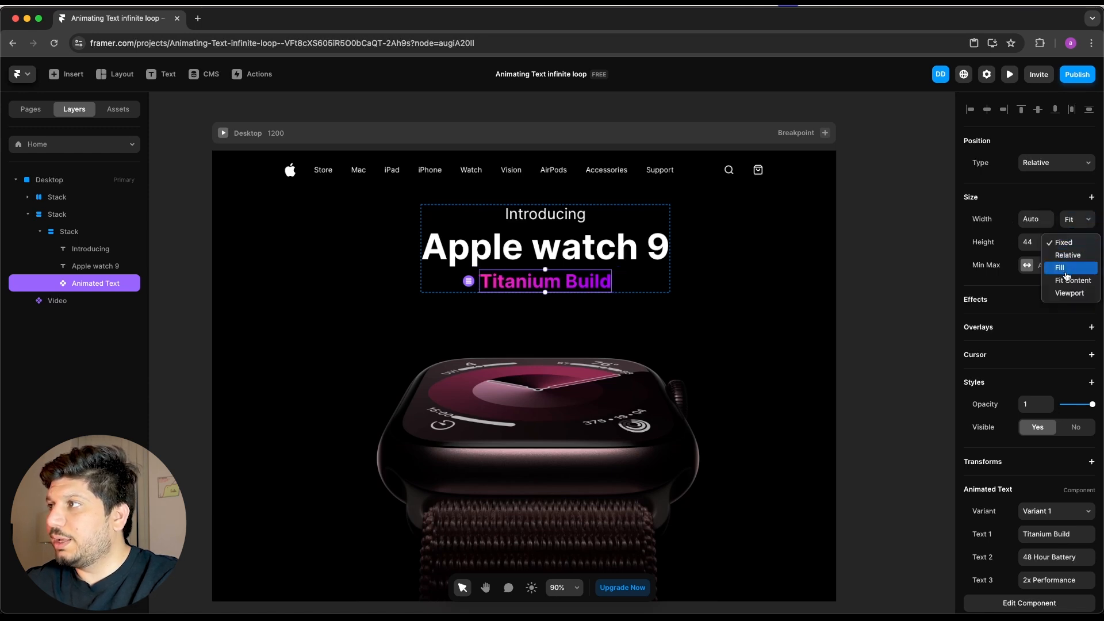
pyautogui.click(1068, 293)
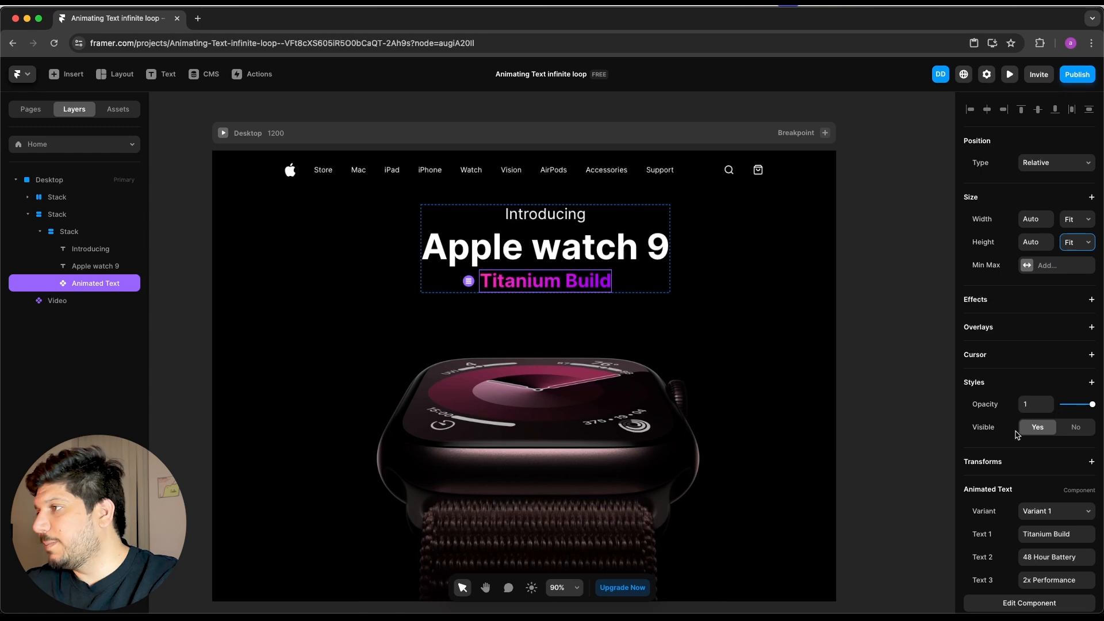
# Review the Animated Text instance's editable text properties and preview the Home page.
pyautogui.scroll(-3, 1030, 442)
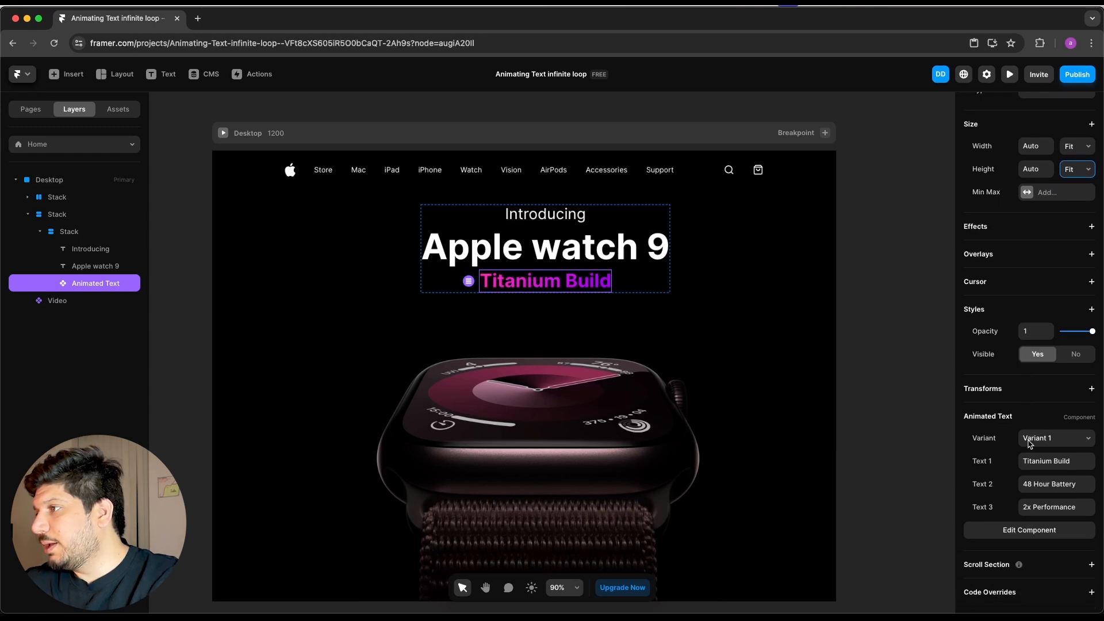
pyautogui.click(1059, 460)
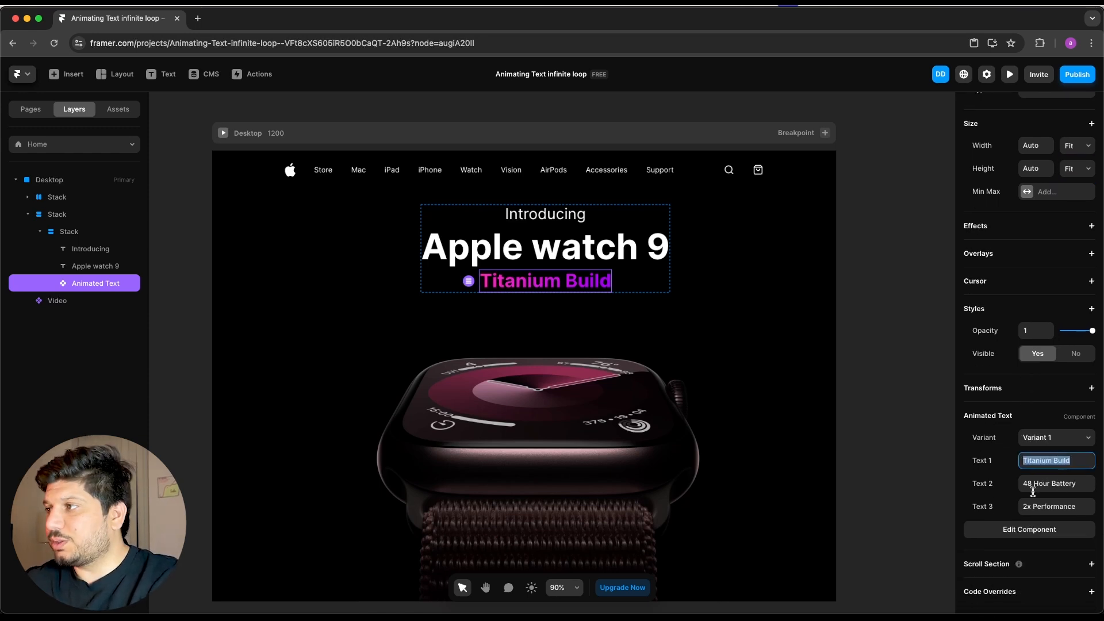
pyautogui.click(1009, 73)
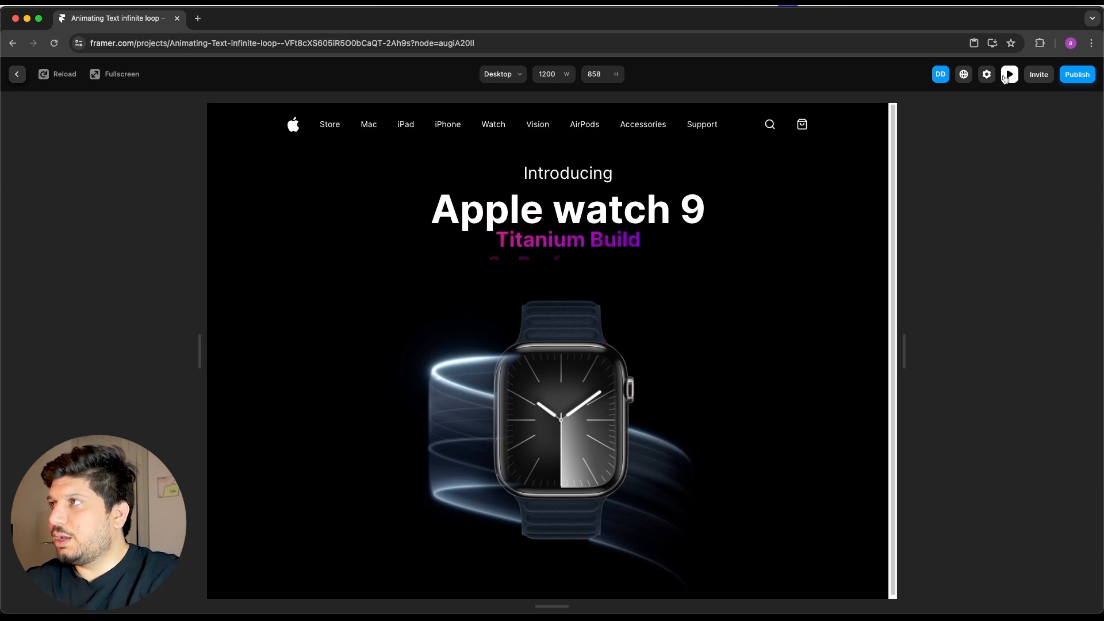
pyautogui.press('Escape')
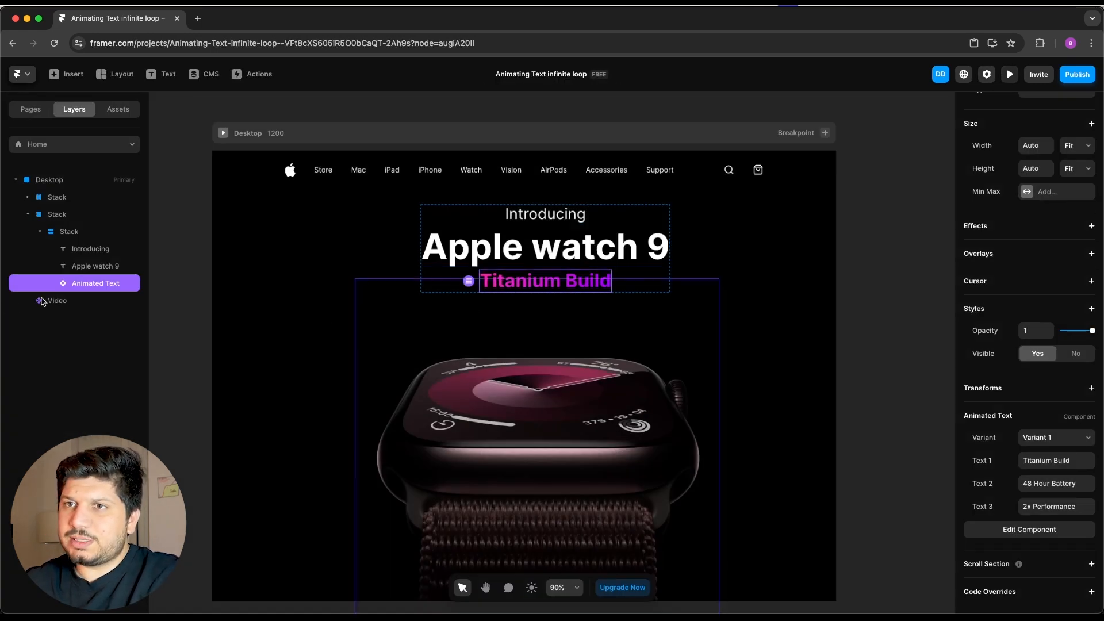
# Set the overflow of the Animated Text component's primary Variant 1 to Hidden.
pyautogui.doubleClick(582, 286)
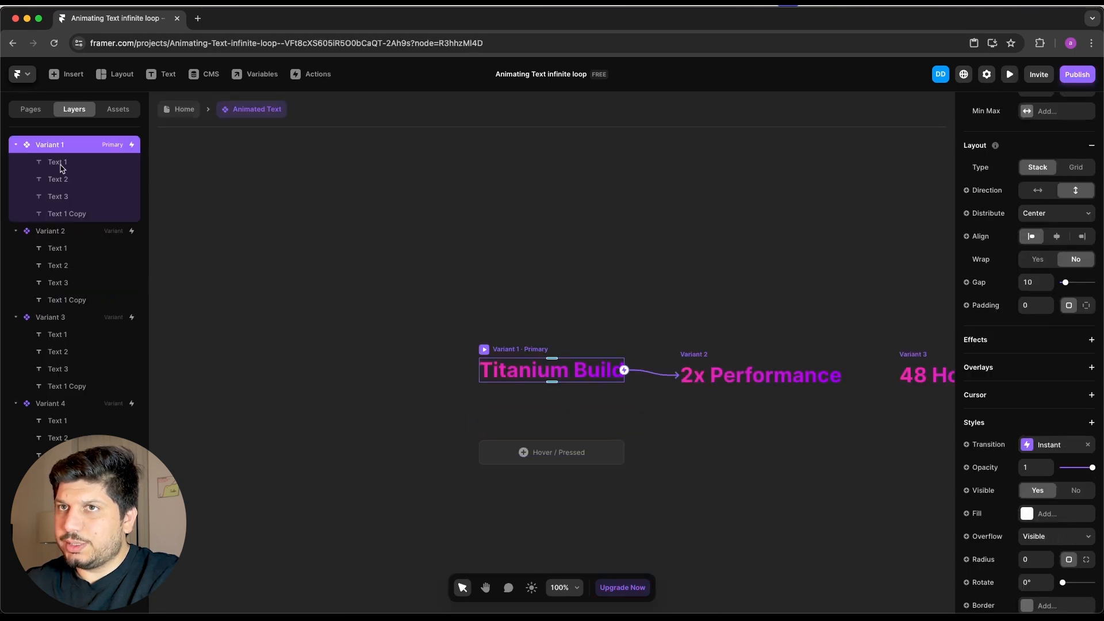
pyautogui.scroll(-3, 1053, 489)
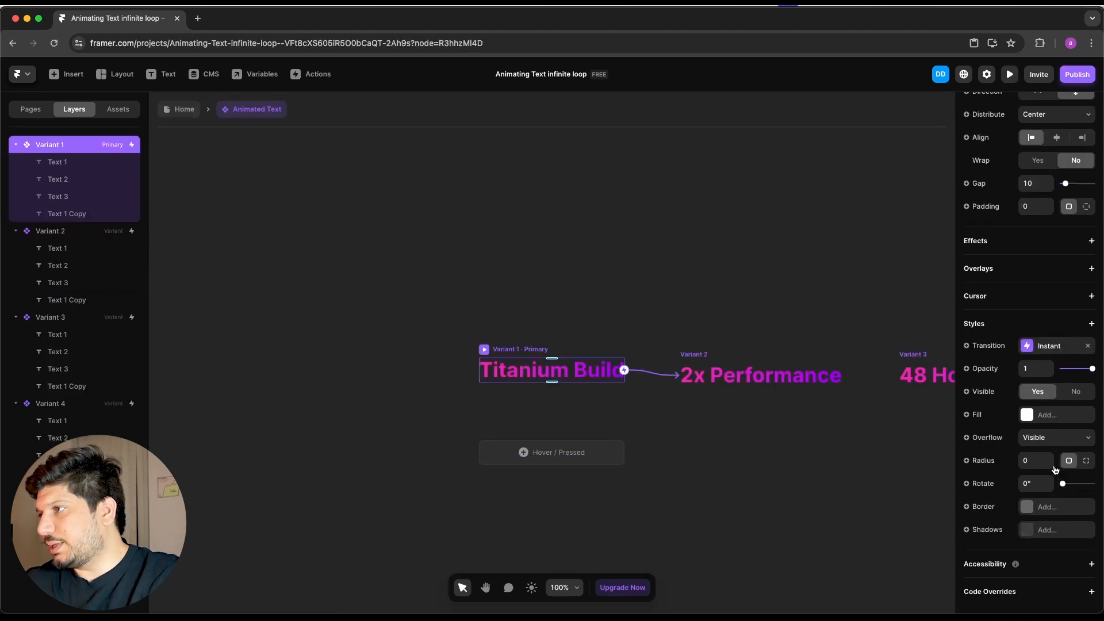
pyautogui.click(1060, 443)
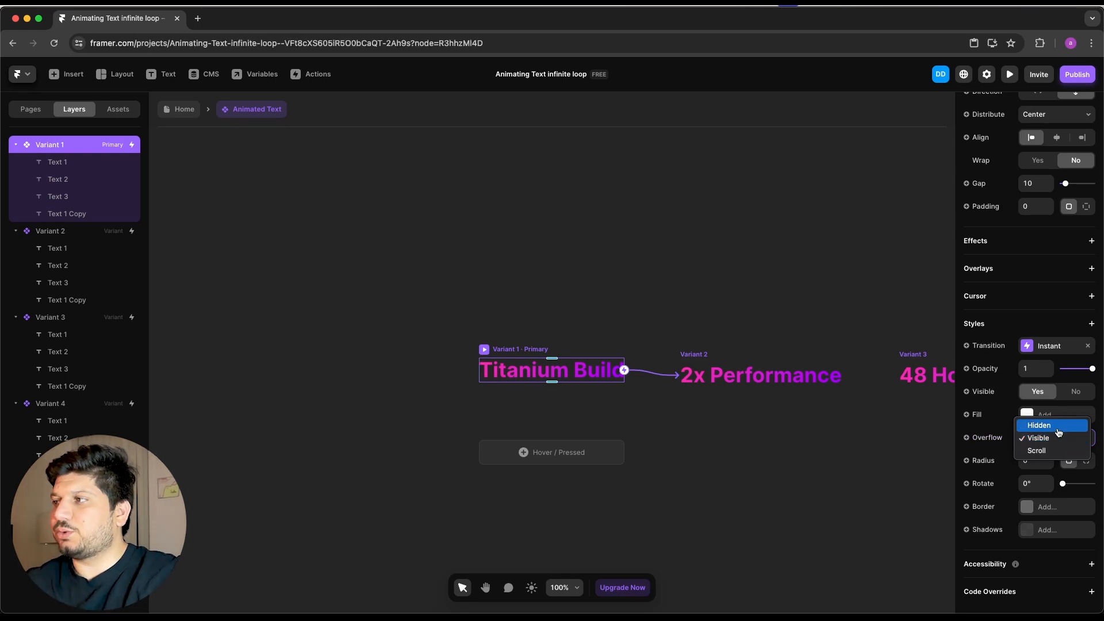
pyautogui.click(1057, 430)
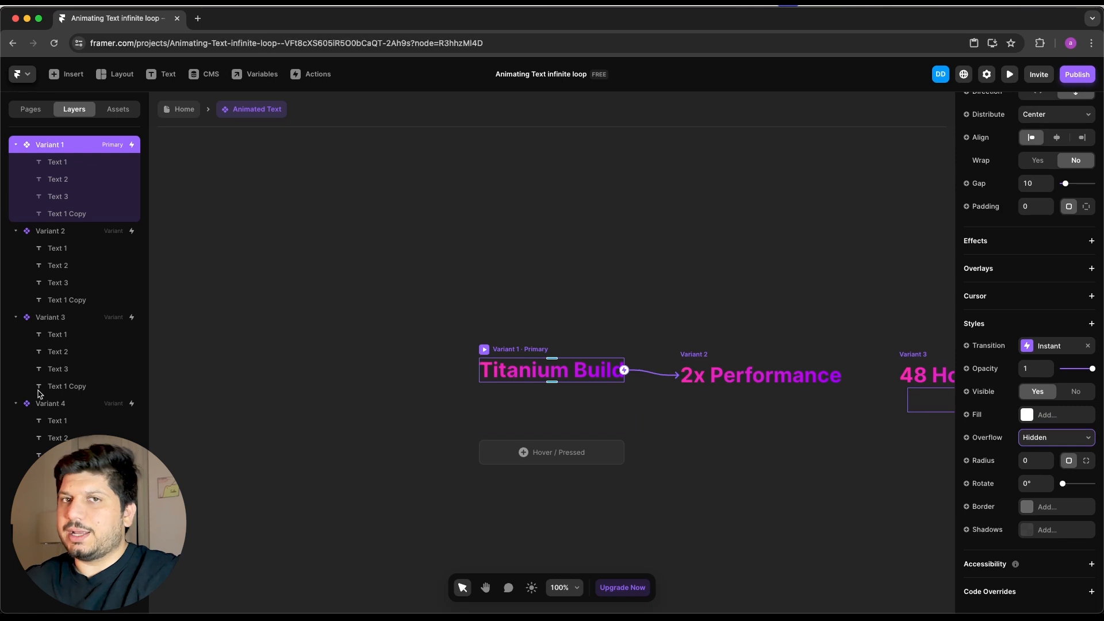
# Return to the Home page and preview the Animated Text loop under the Apple watch 9 heading.
pyautogui.click(181, 111)
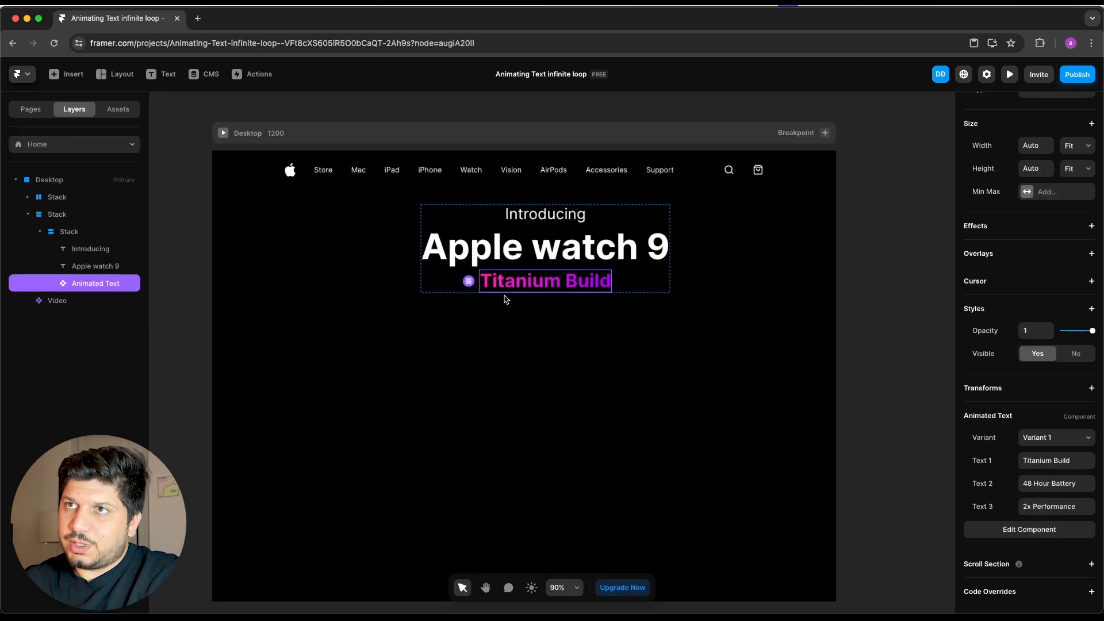
pyautogui.click(1010, 75)
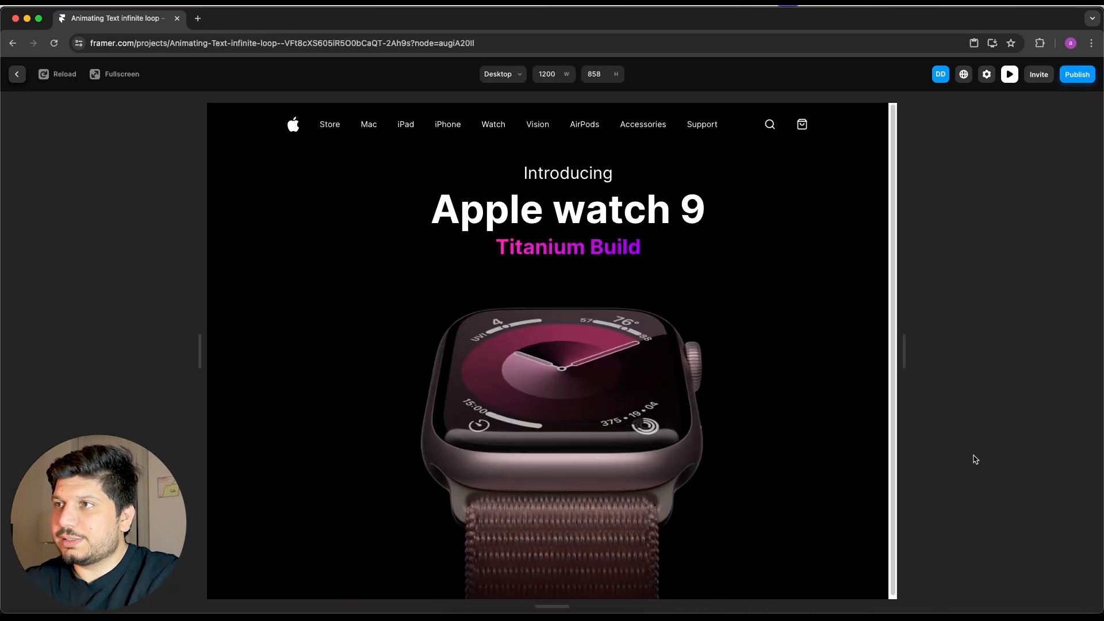